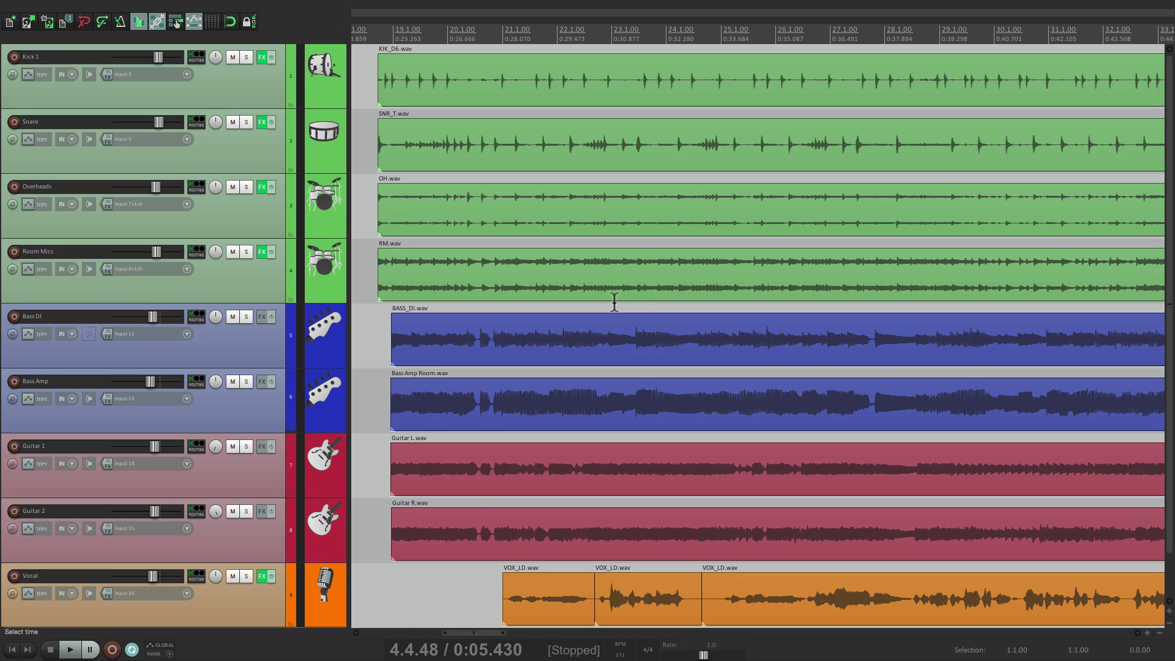
Step: Zoom the arrange view horizontally in and out with the mouse wheel
scroll(628, 282, "up", 5)
scroll(629, 279, "down", 3)
scroll(628, 277, "down", 2)
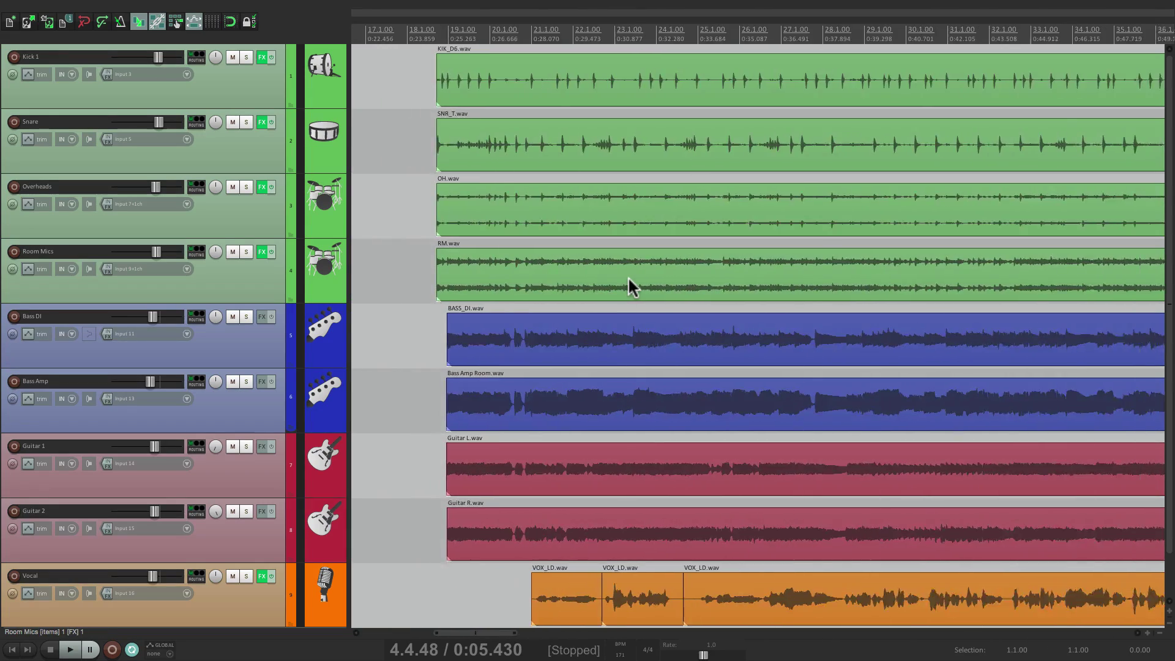
scroll(628, 276, "up", 2)
scroll(628, 277, "down", 2)
scroll(628, 276, "up", 1)
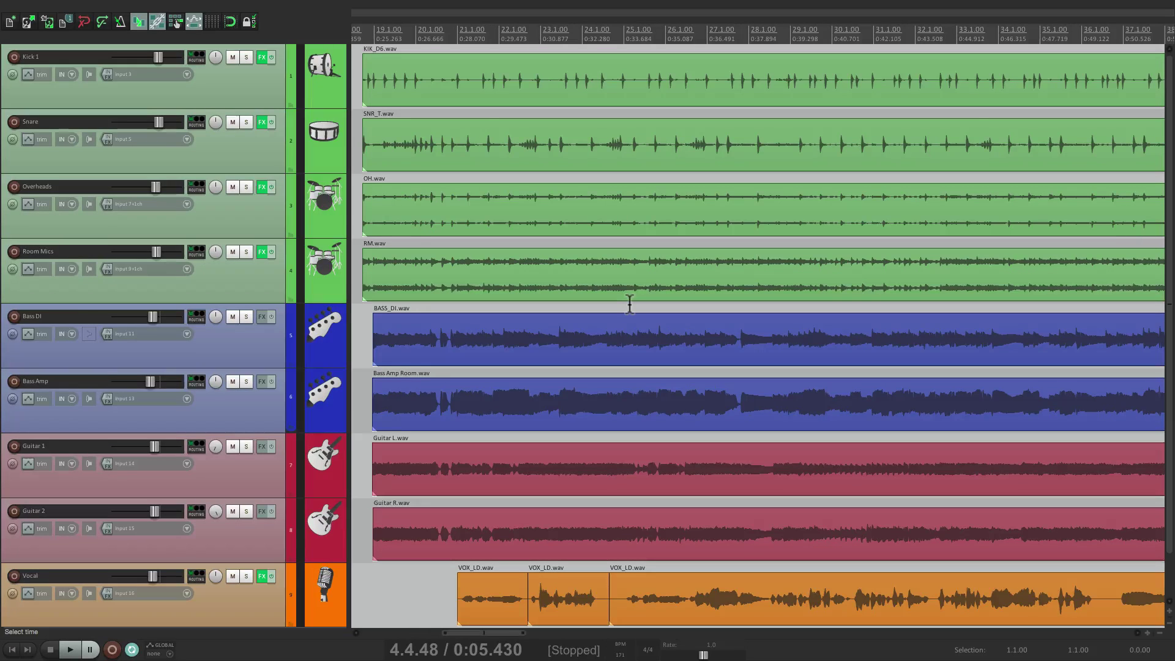
scroll(630, 304, "up", 10)
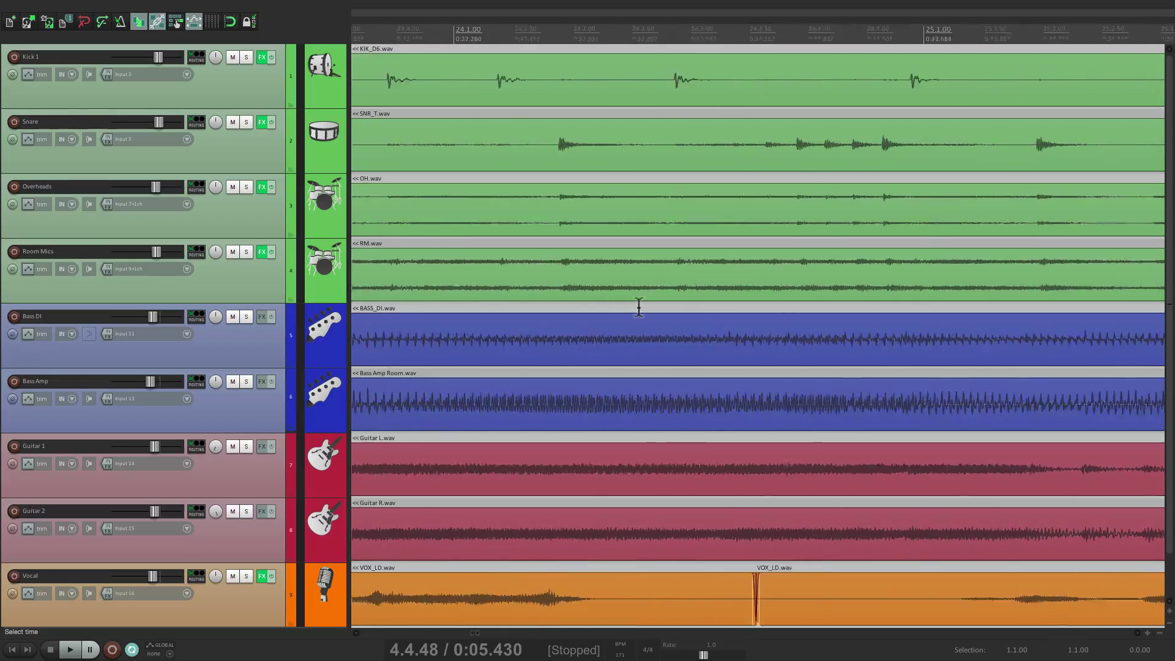
scroll(639, 306, "down", 12)
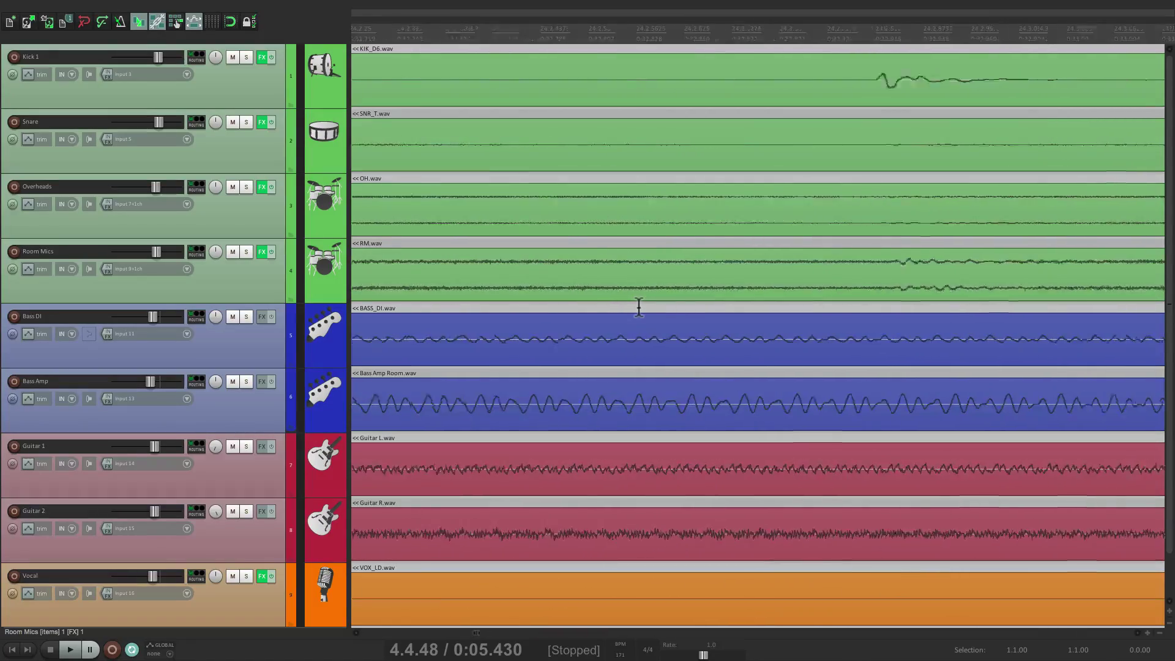
scroll(639, 308, "down", 4)
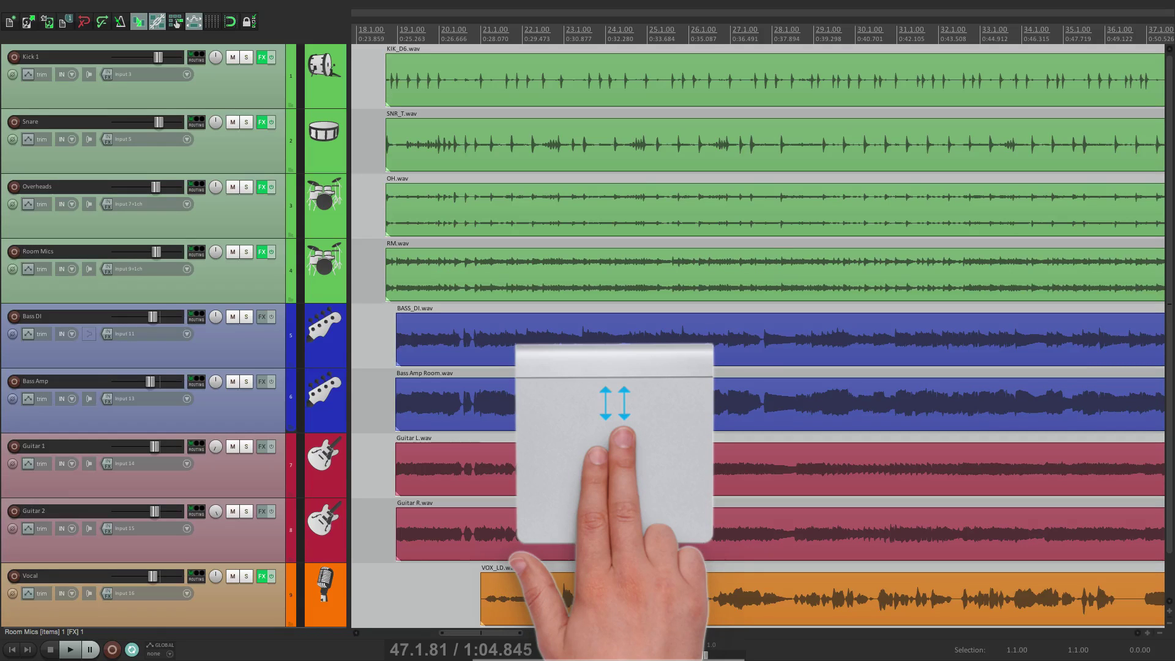
Step: Put the edit cursor at 0:32.624 and zoom in and out around it
left_click(616, 310)
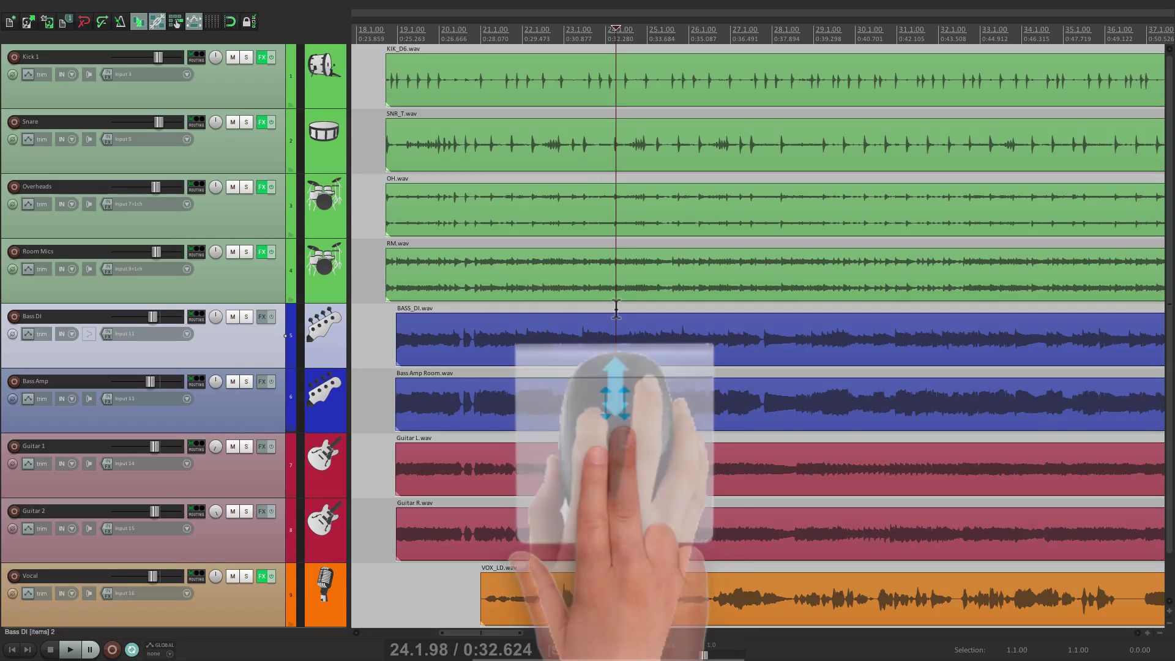
scroll(617, 309, "up", 10)
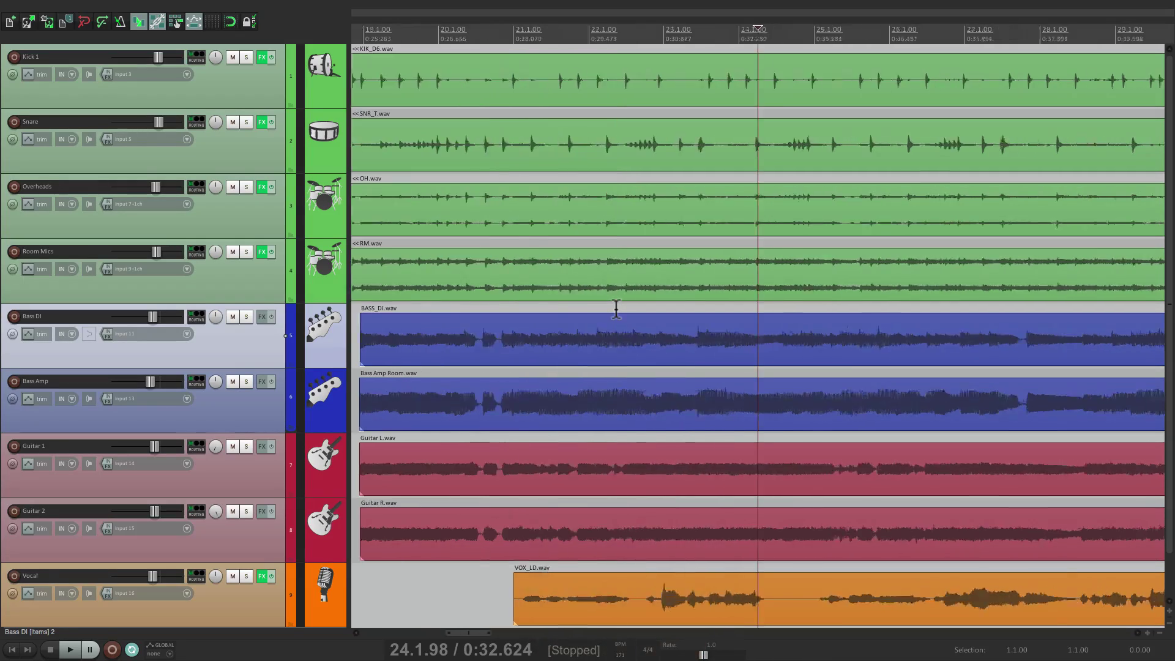
scroll(616, 309, "down", 10)
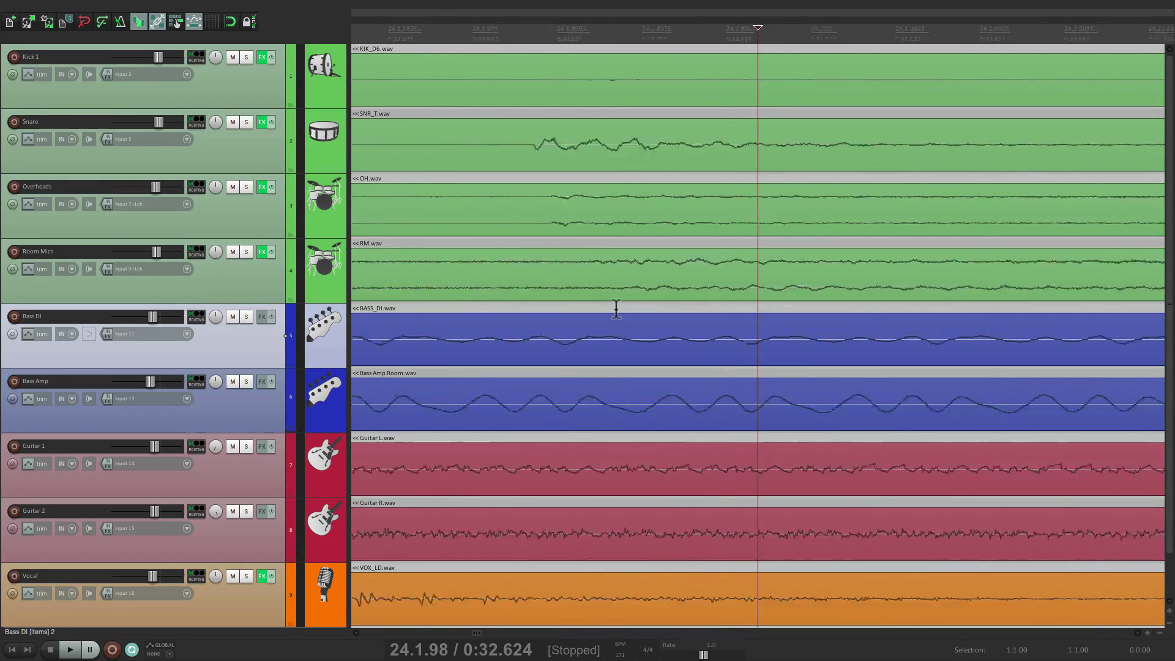
scroll(616, 310, "down", 8)
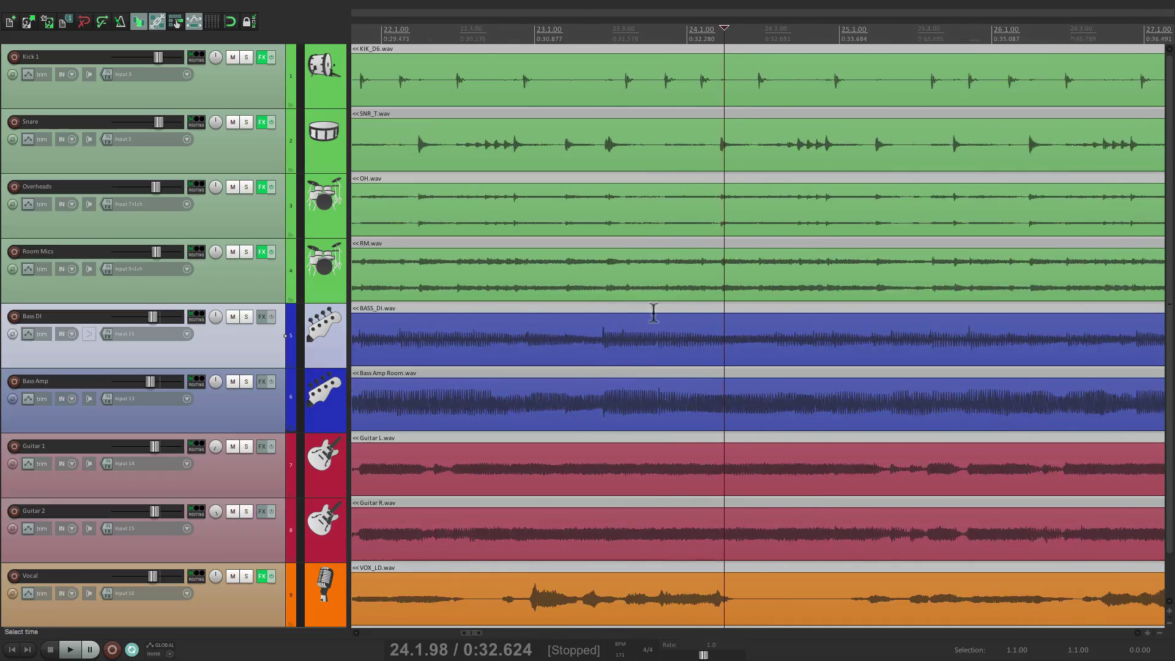
Step: Move the edit cursor to 22.2.47 and zoom in and out around it
left_click(580, 306)
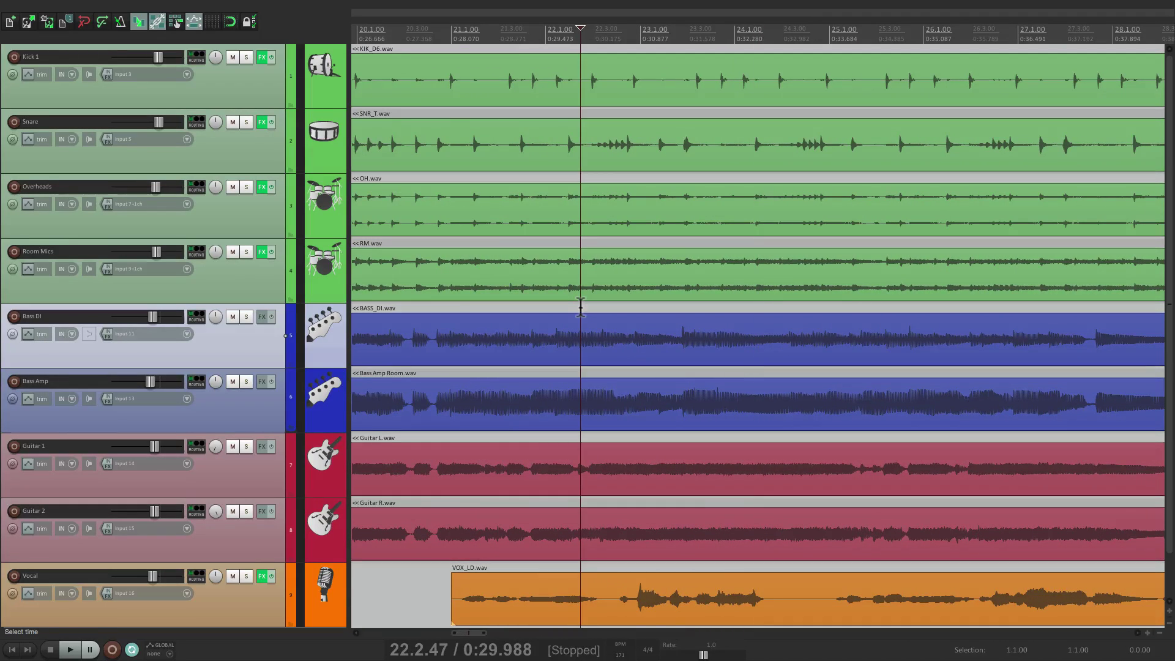
scroll(580, 307, "up", 10)
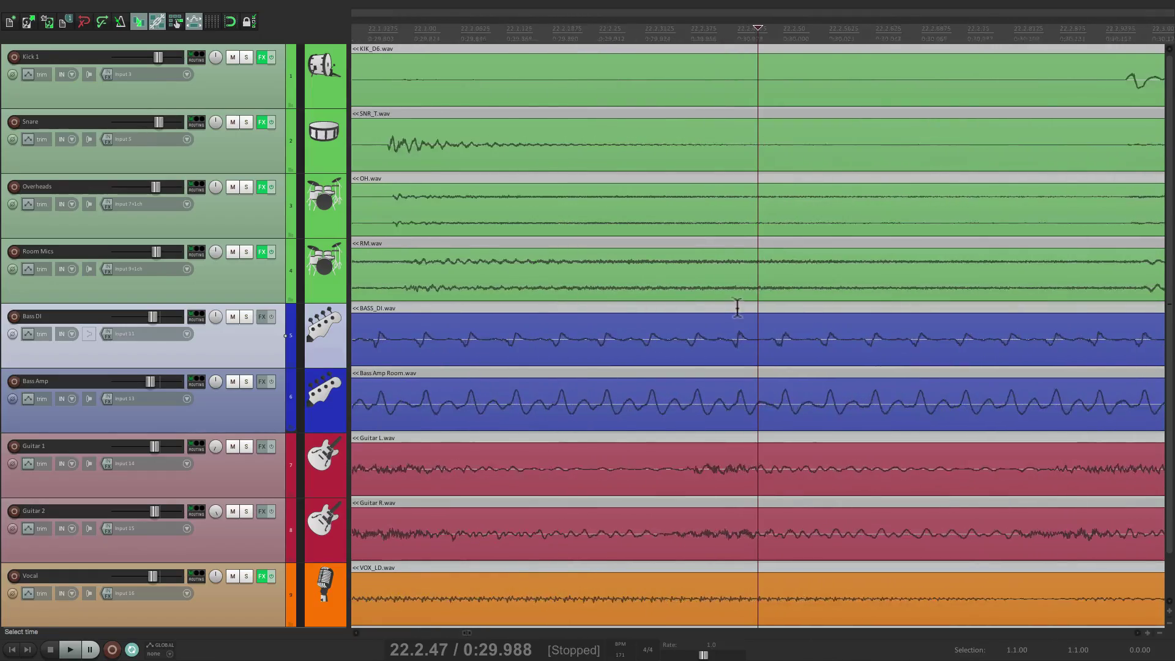
scroll(737, 308, "up", 5)
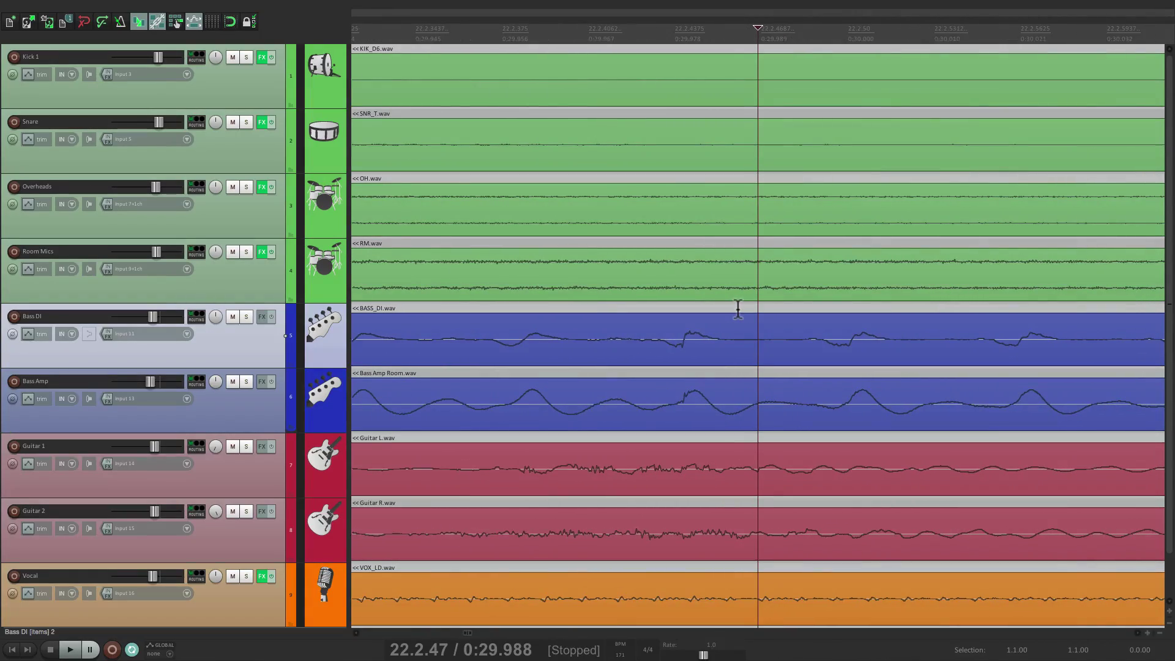
scroll(738, 308, "down", 12)
scroll(737, 308, "down", 8)
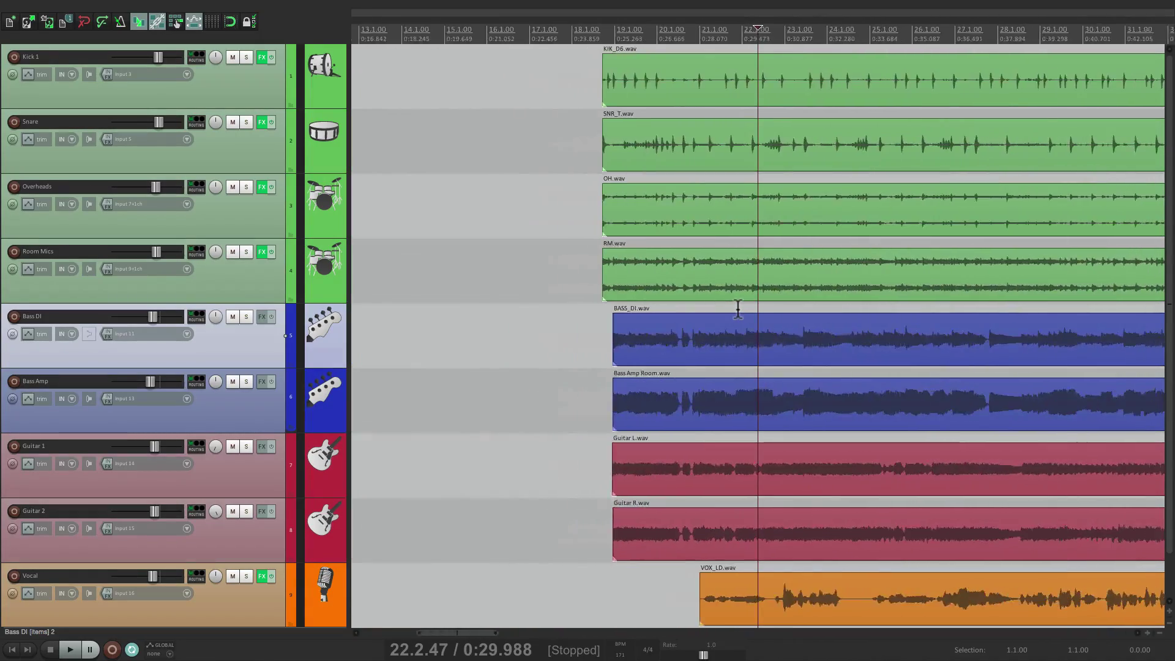
scroll(737, 310, "right", 5)
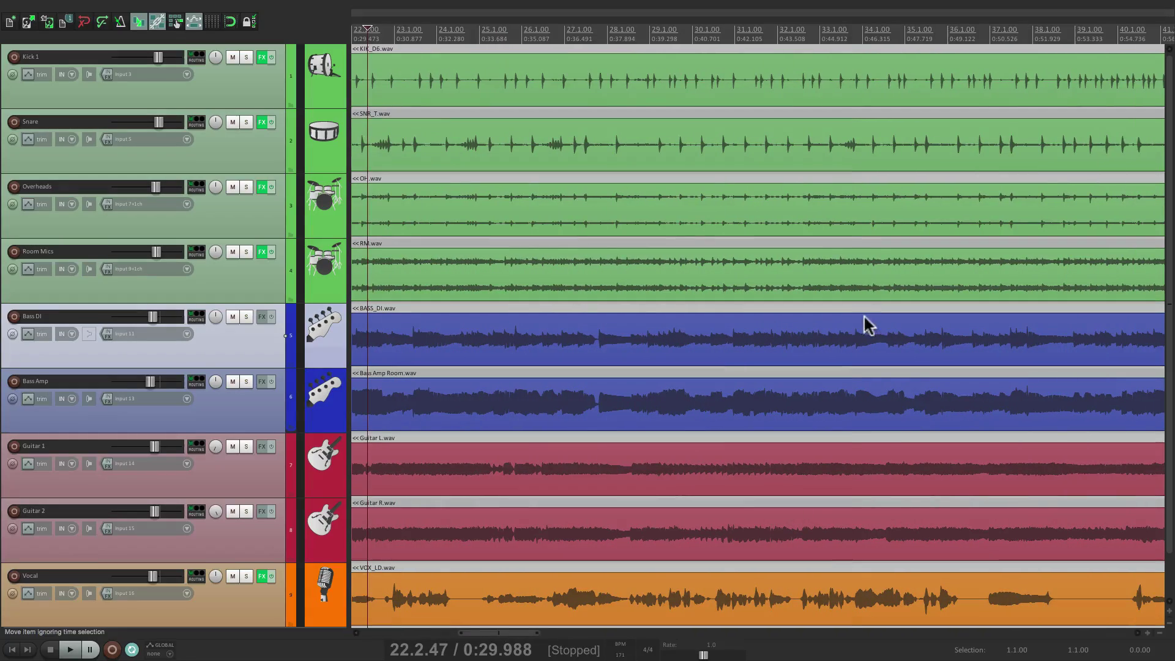
Step: Move the edit cursor to 33.3.92, zoom down to individual samples, then back out
left_click(851, 309)
scroll(851, 309, "up", 15)
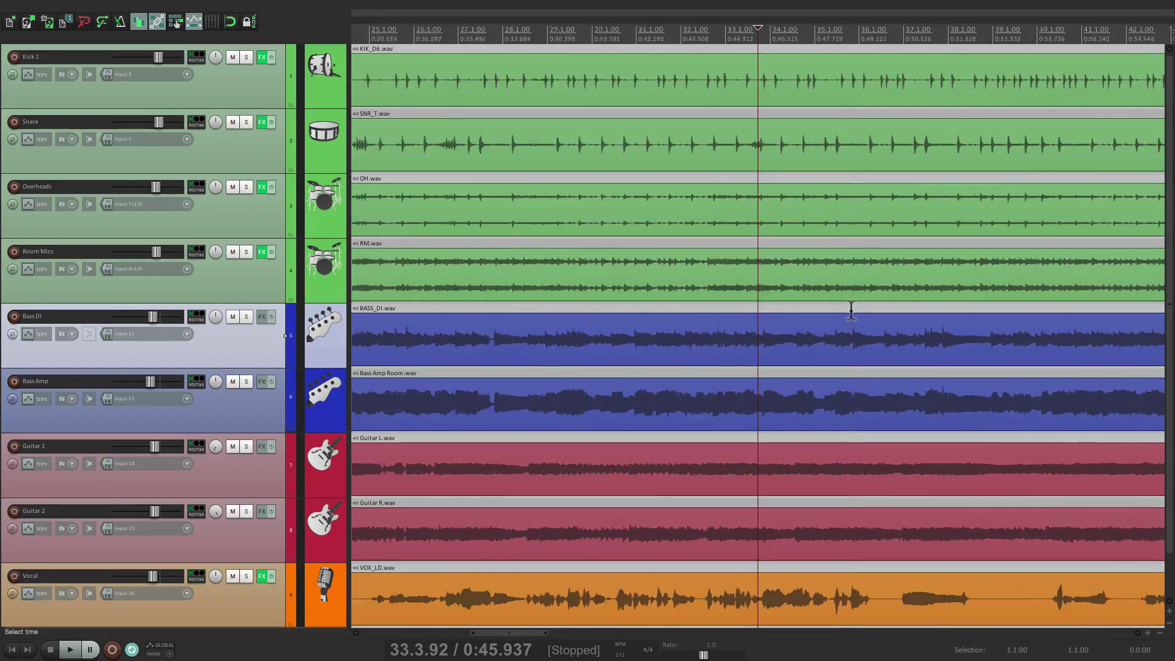
scroll(851, 309, "up", 10)
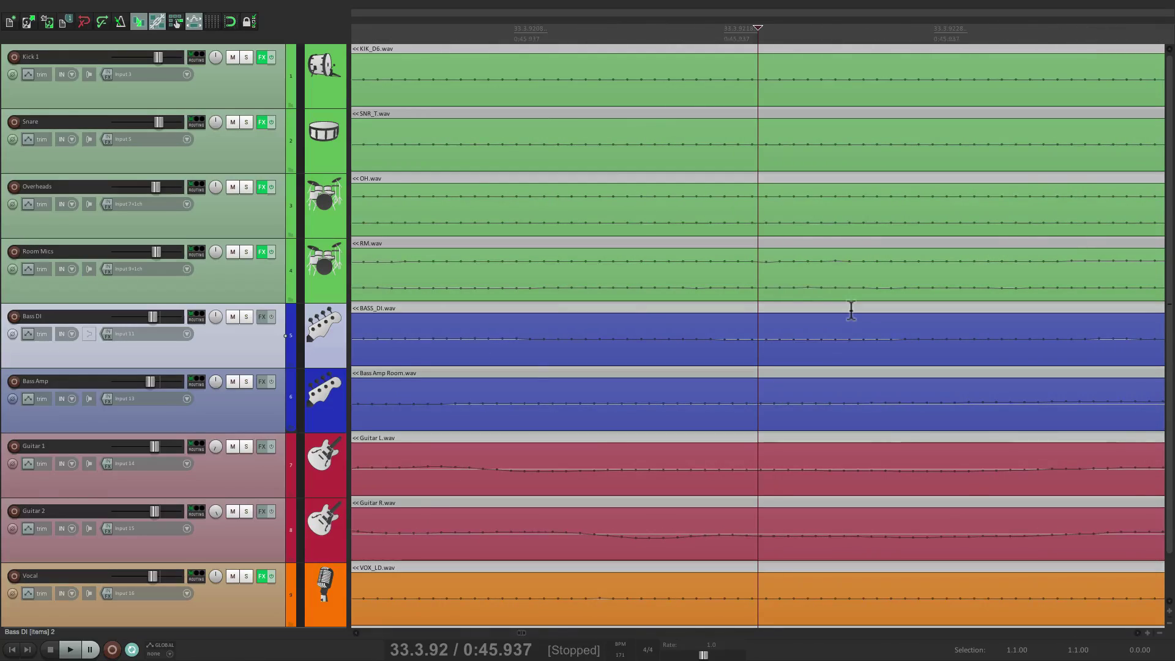
scroll(851, 309, "down", 15)
scroll(850, 309, "down", 10)
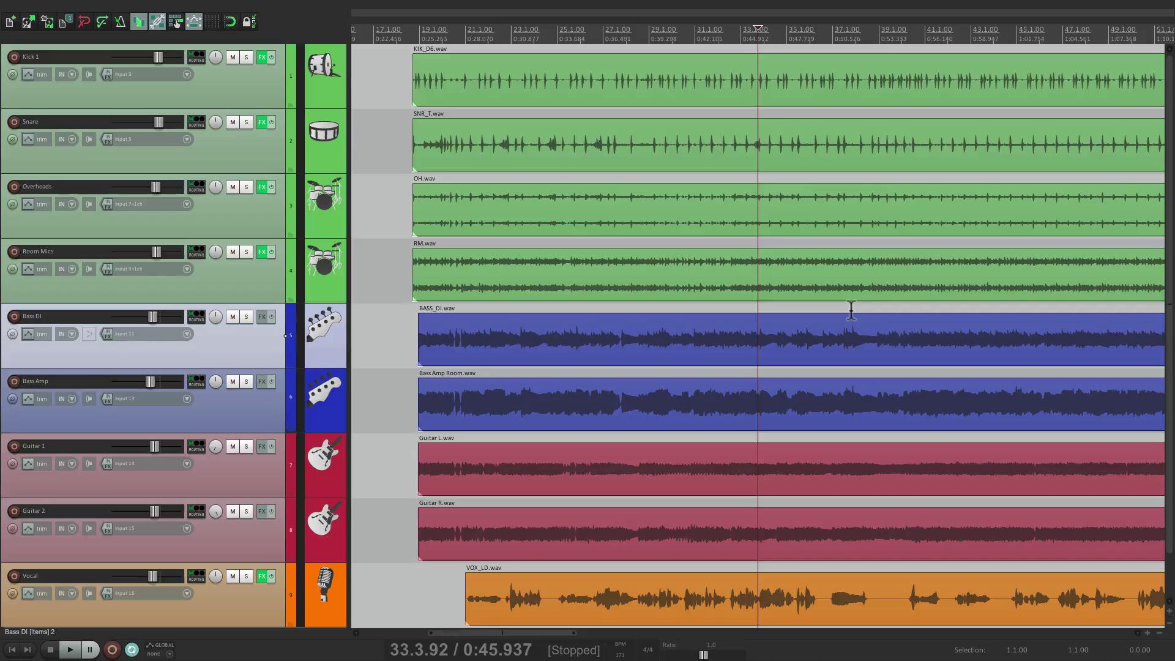
Step: Set Horizontal zoom center to Mouse cursor under Preferences > Editing Behavior and confirm with OK
key("super+comma")
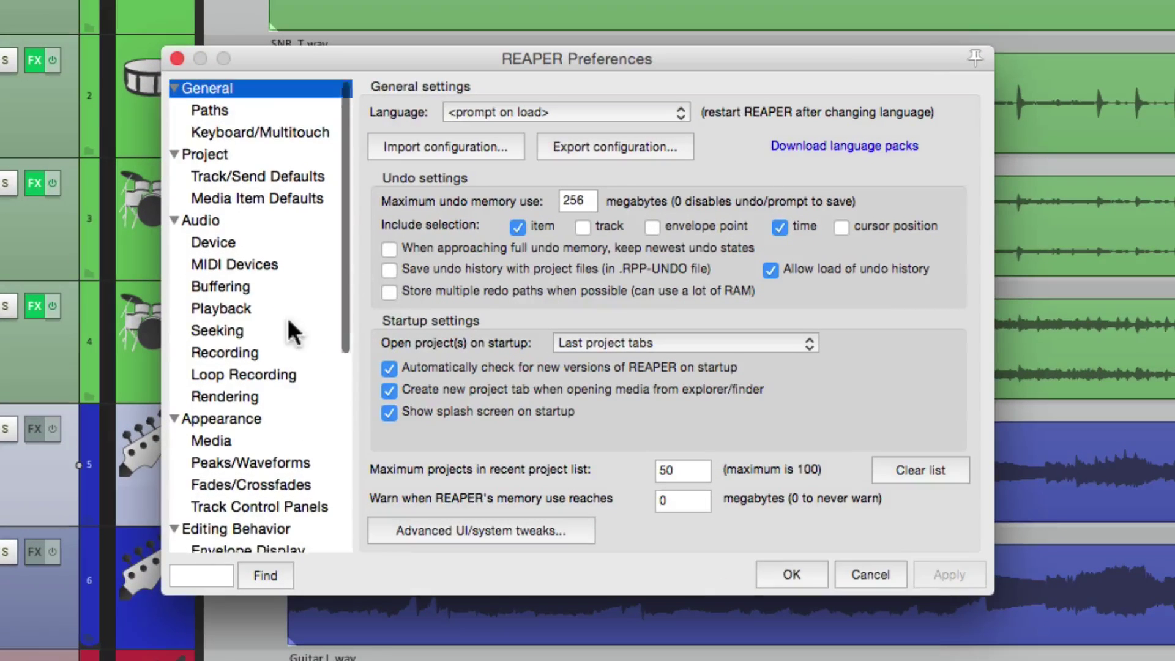
scroll(295, 349, "down", 5)
left_click(302, 420)
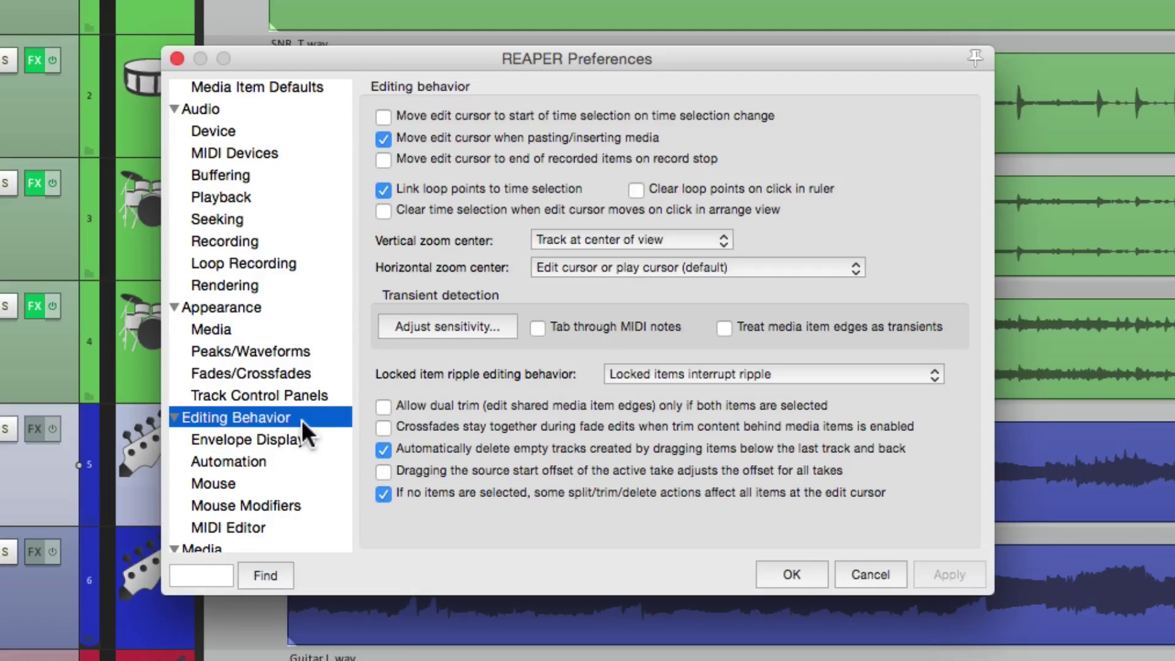
left_click(641, 270)
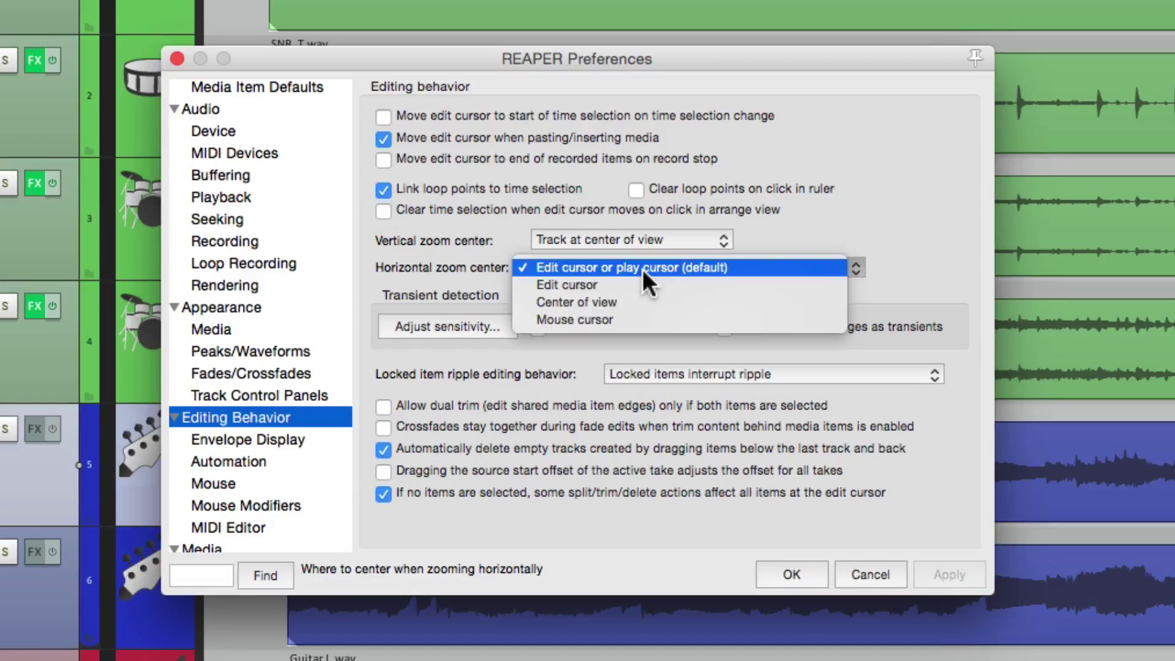
left_click(640, 319)
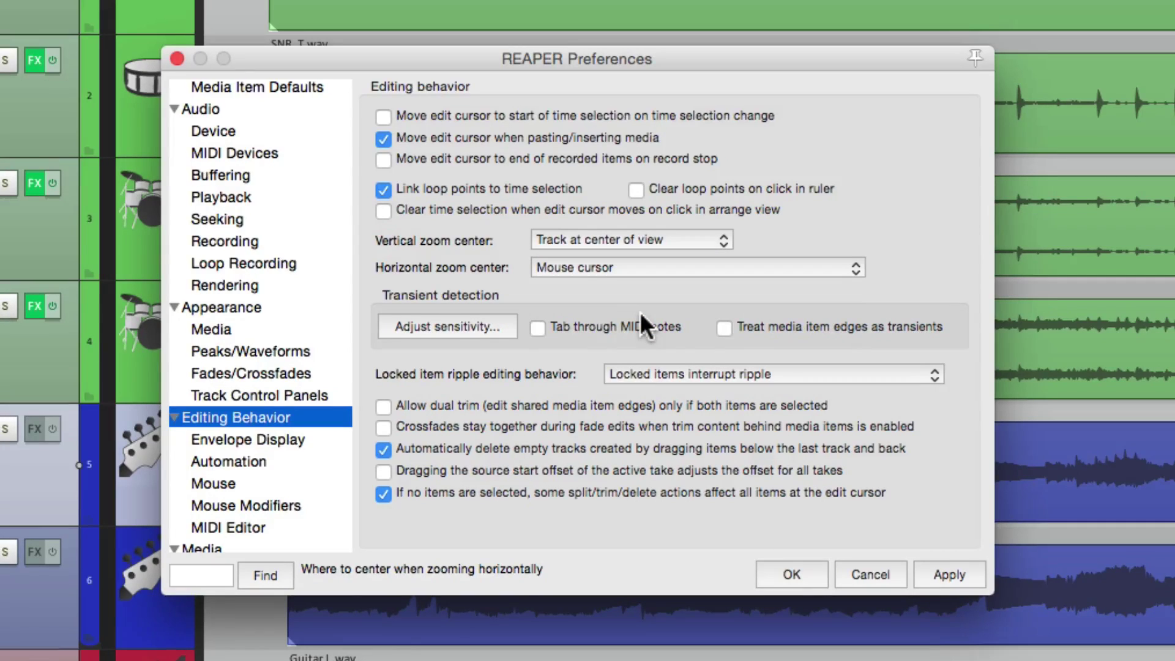
left_click(792, 574)
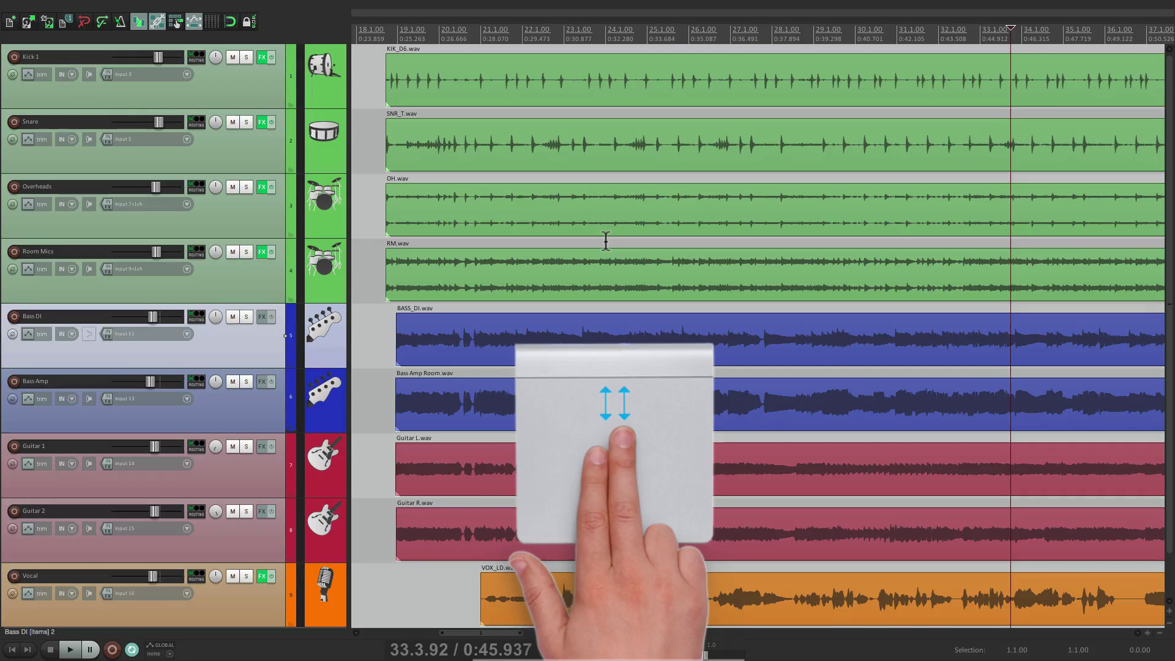
Step: Zoom the timeline in and out around the mouse pointer with the wheel
scroll(606, 241, "up", 10)
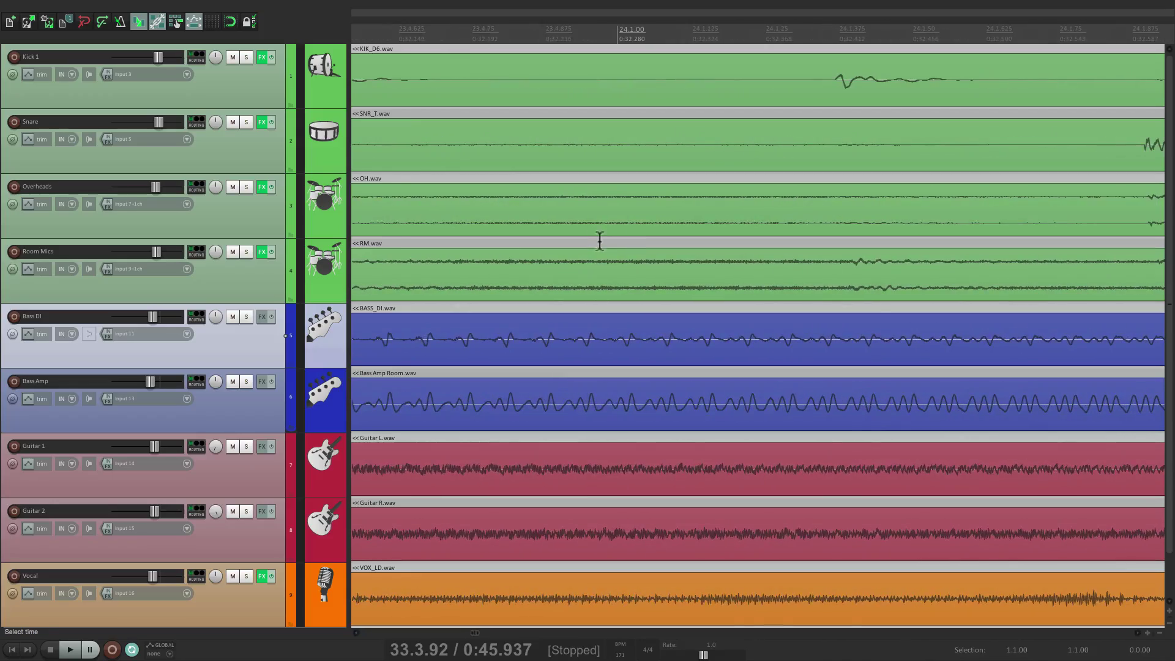
scroll(608, 242, "down", 10)
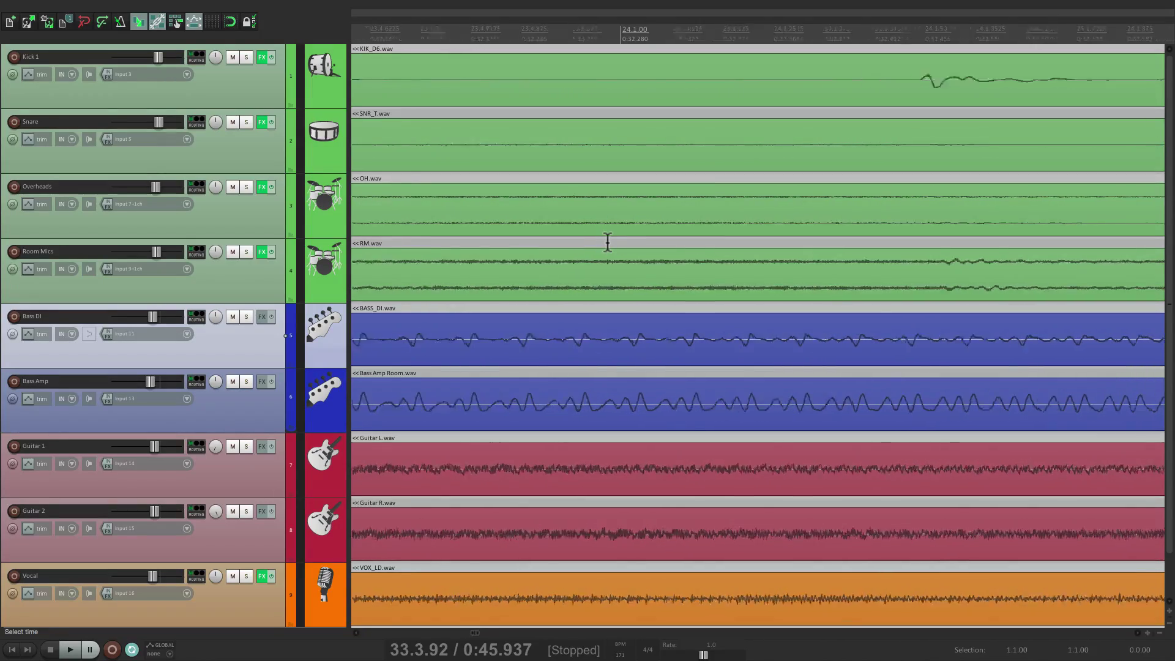
scroll(608, 243, "down", 6)
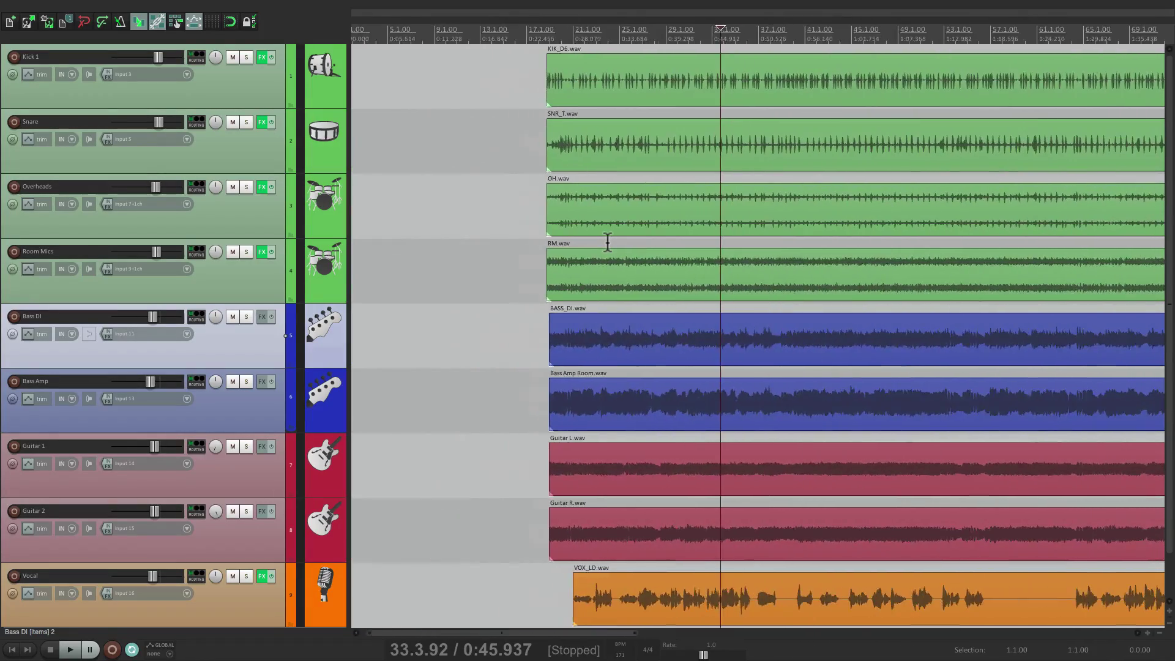
scroll(879, 240, "up", 10)
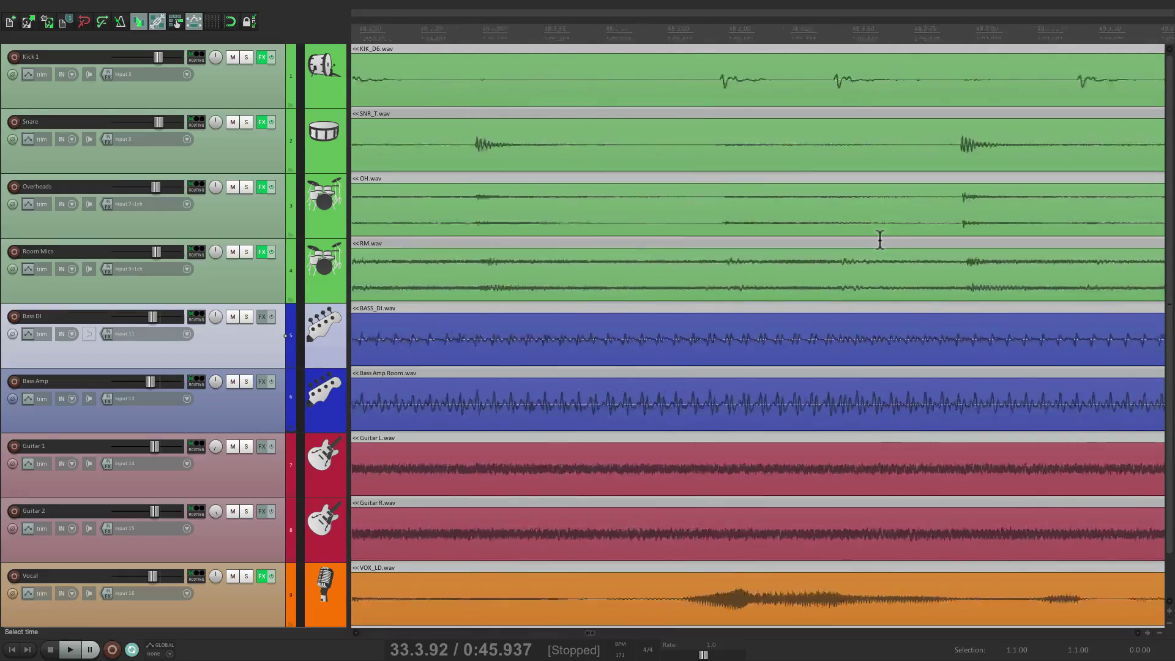
scroll(880, 240, "down", 6)
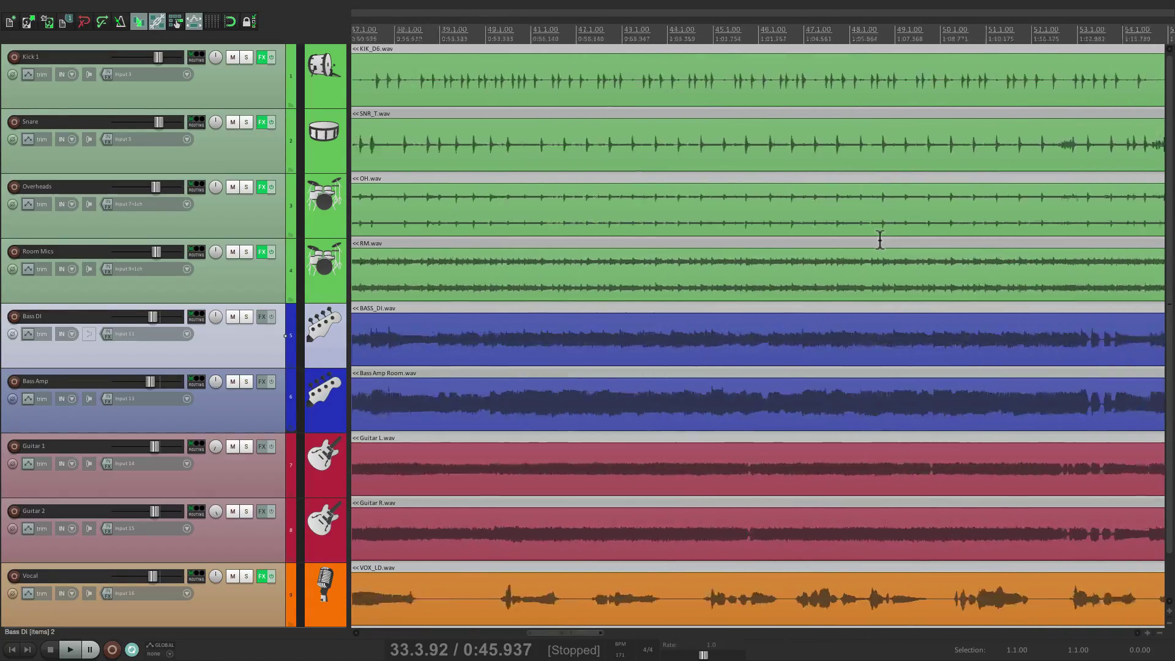
Step: Place the edit cursor at 42.1.12, then 38.2.20, and zoom in to single snare hits and back out
left_click(620, 244)
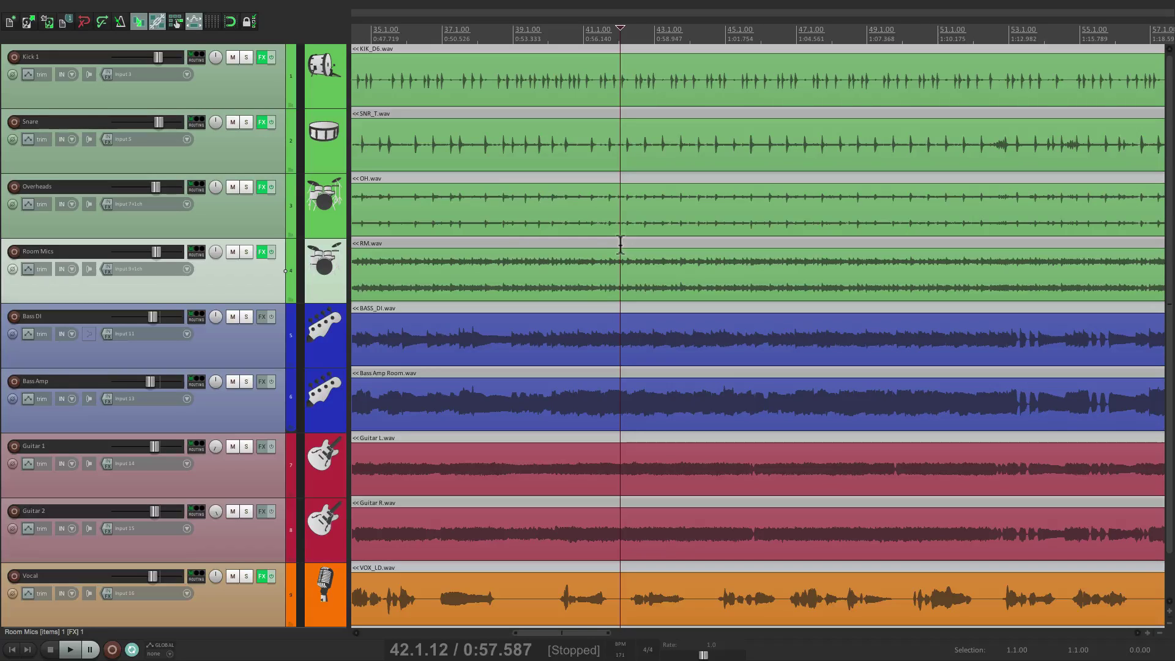
left_click(489, 240)
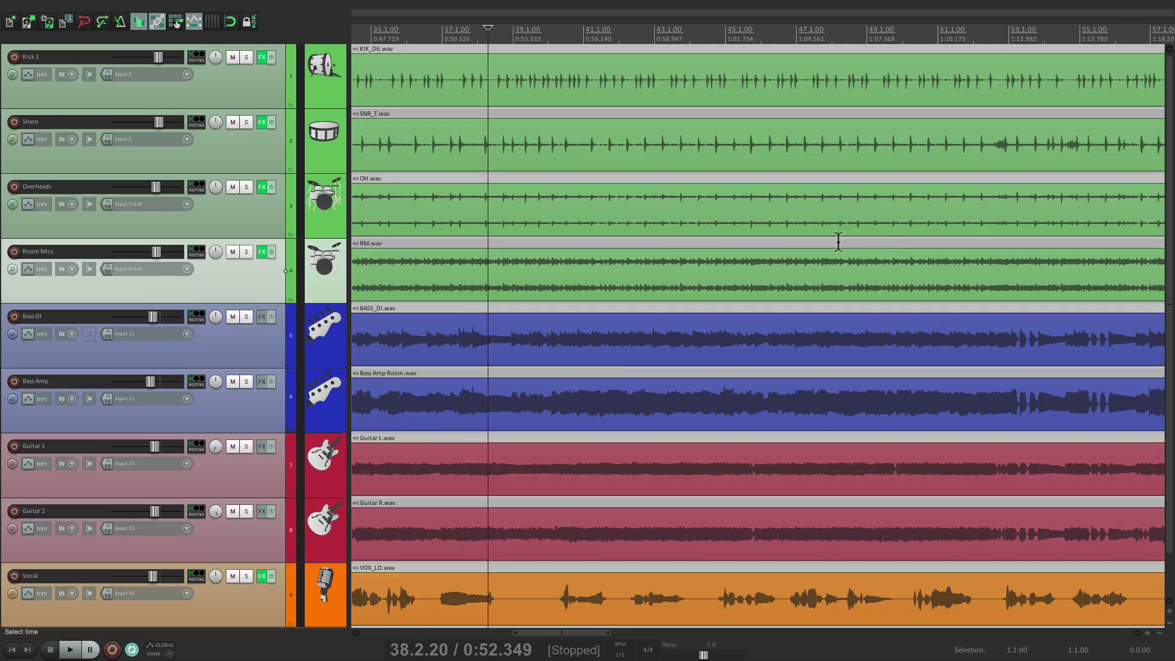
scroll(839, 242, "up", 15)
scroll(839, 241, "down", 15)
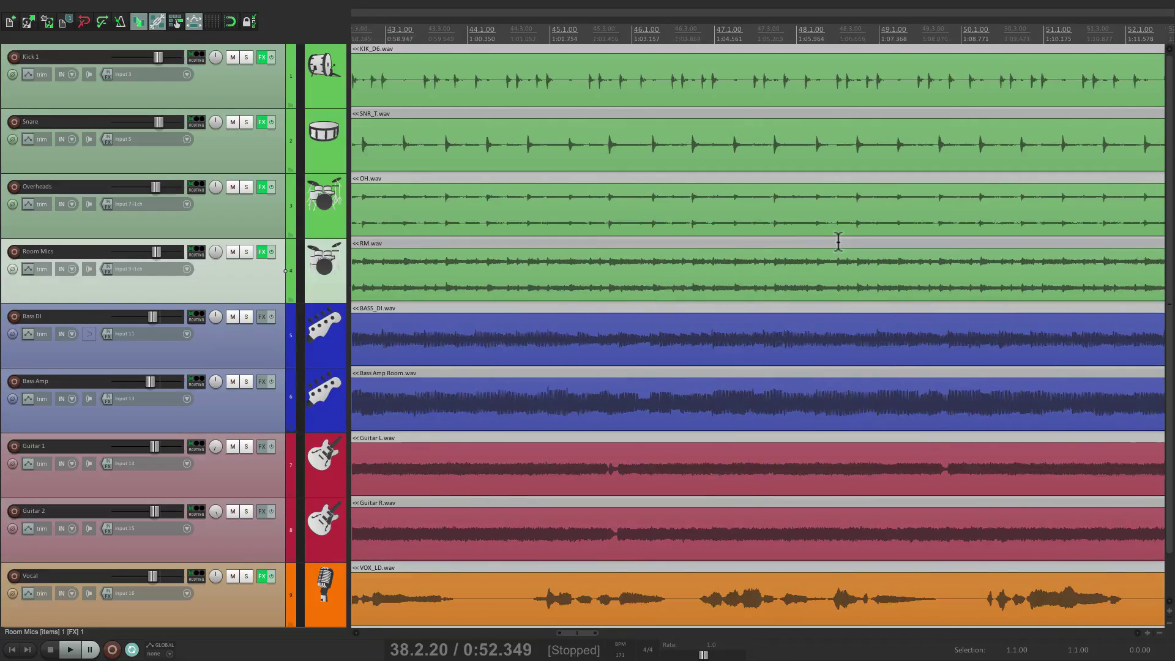
scroll(857, 153, "up", 12)
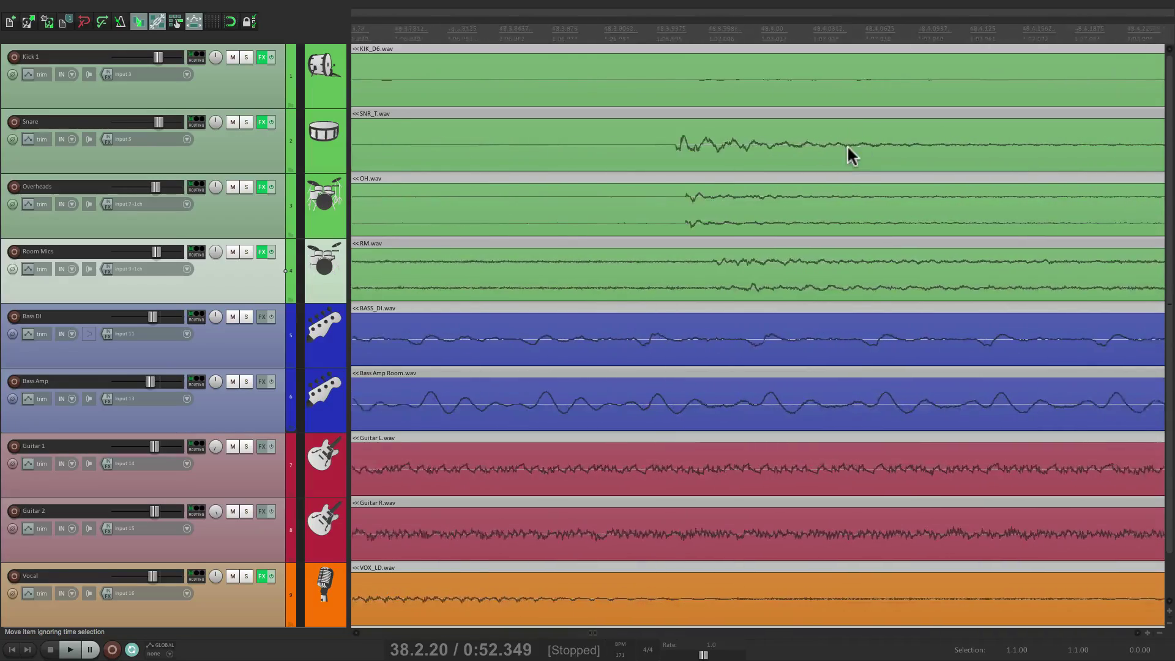
scroll(667, 168, "up", 3)
scroll(668, 169, "down", 5)
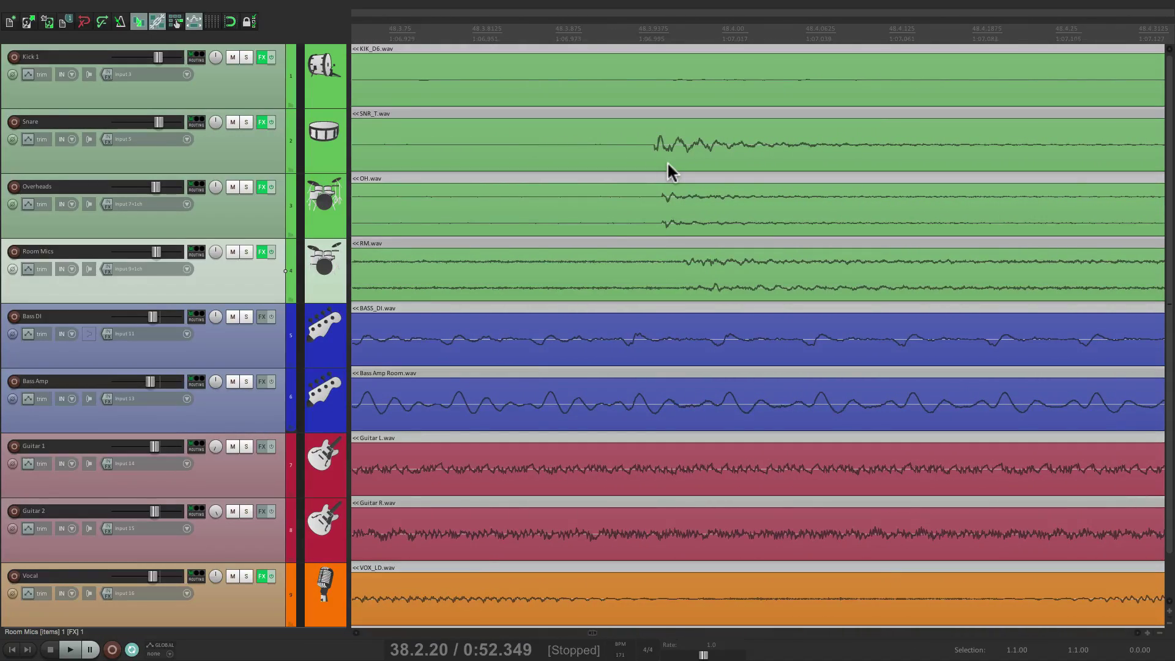
scroll(668, 165, "down", 15)
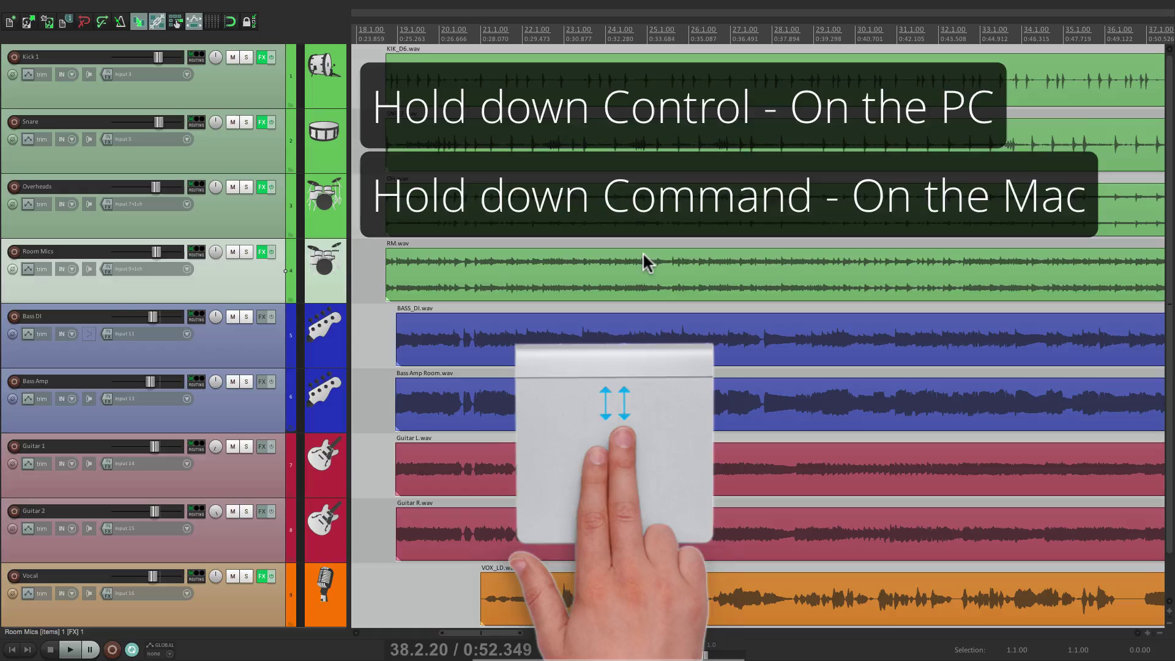
key("ctrl")
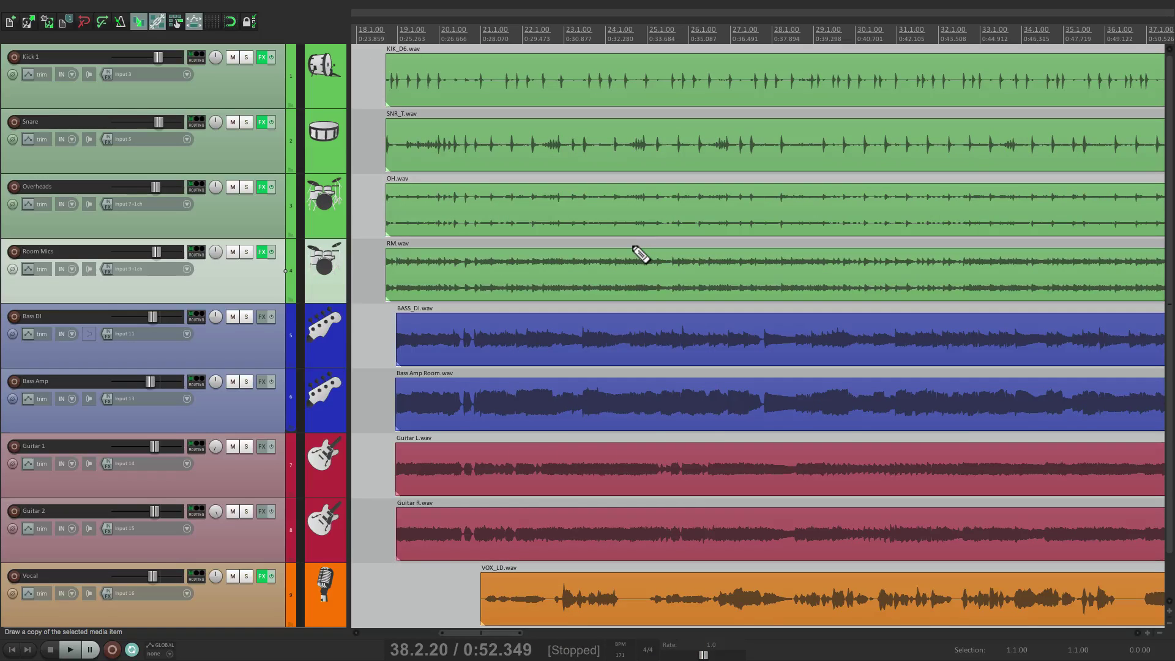
scroll(641, 253, "up", 3)
scroll(641, 254, "up", 3)
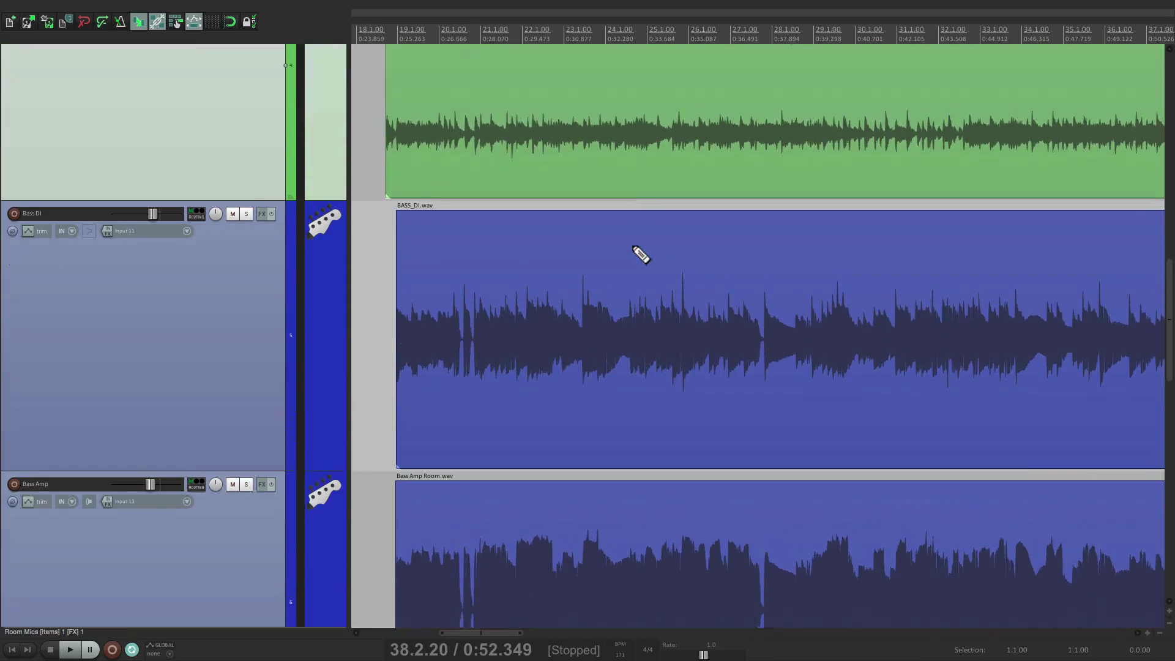
scroll(641, 254, "up", 1)
scroll(641, 253, "down", 6)
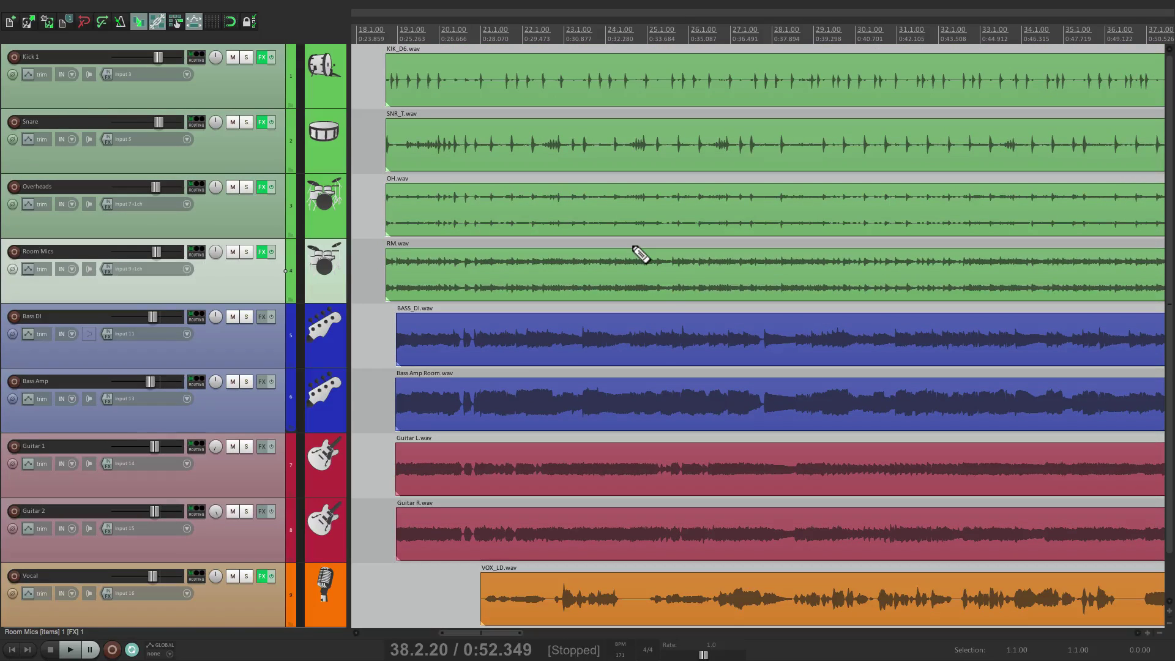
scroll(663, 279, "down", 5)
scroll(663, 279, "up", 5)
Step: Set Vertical zoom center to 'Track under mouse cursor' in Editing Behavior preferences and confirm with OK
key("super+comma")
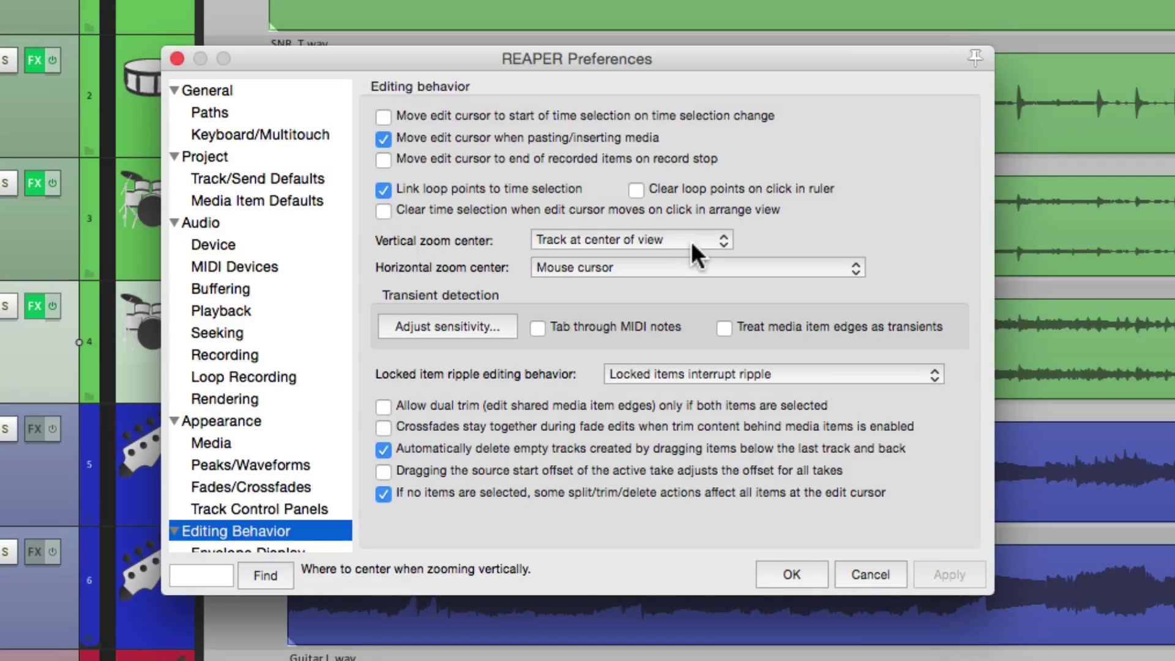
left_click(685, 240)
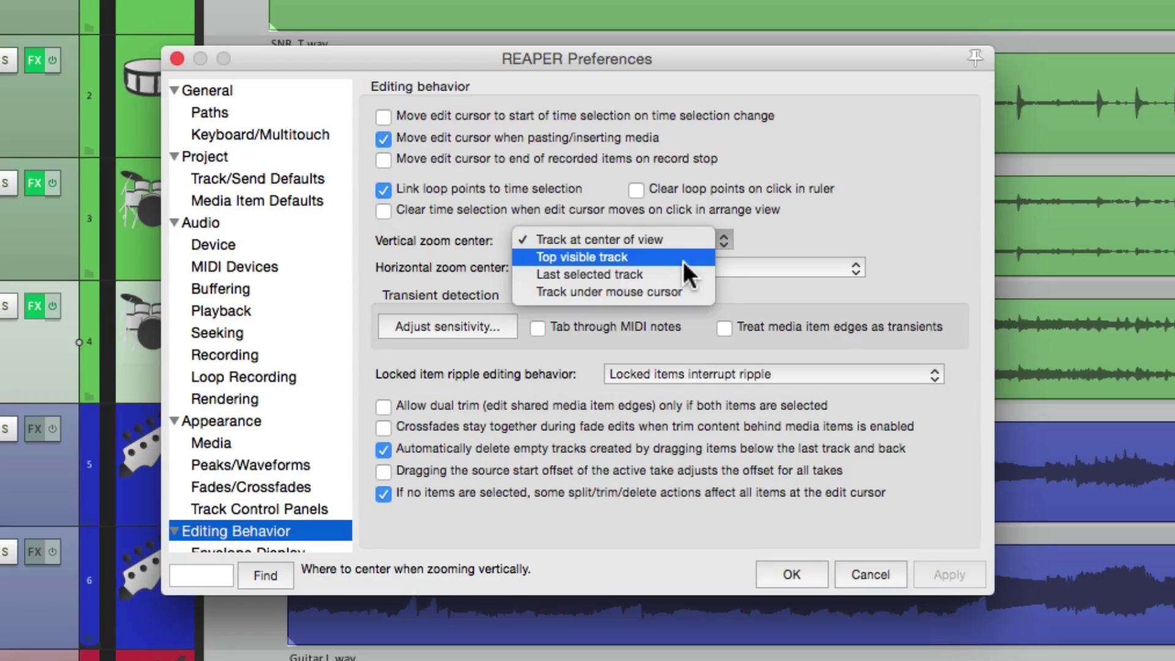
left_click(691, 296)
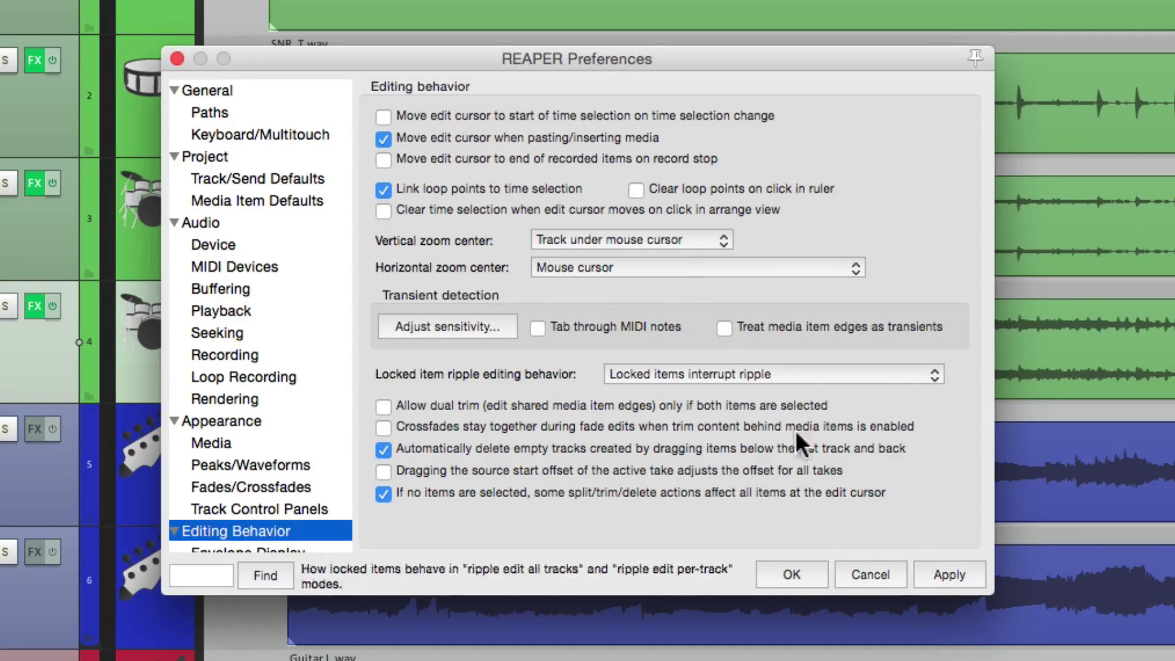
left_click(799, 573)
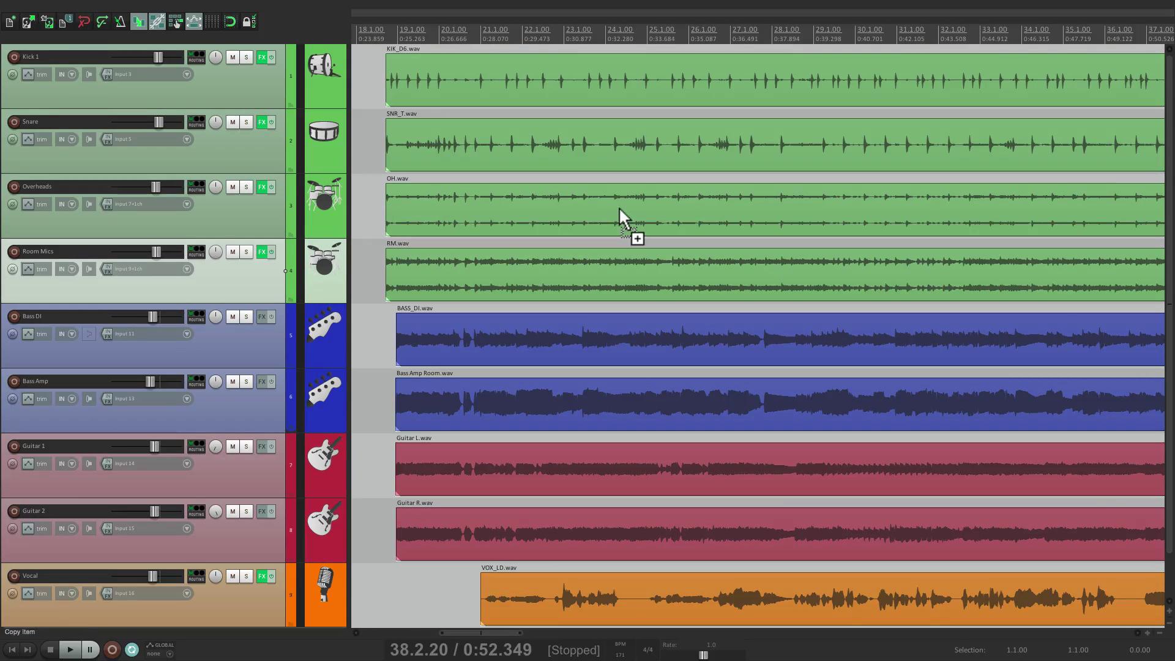
scroll(619, 207, "up", 5)
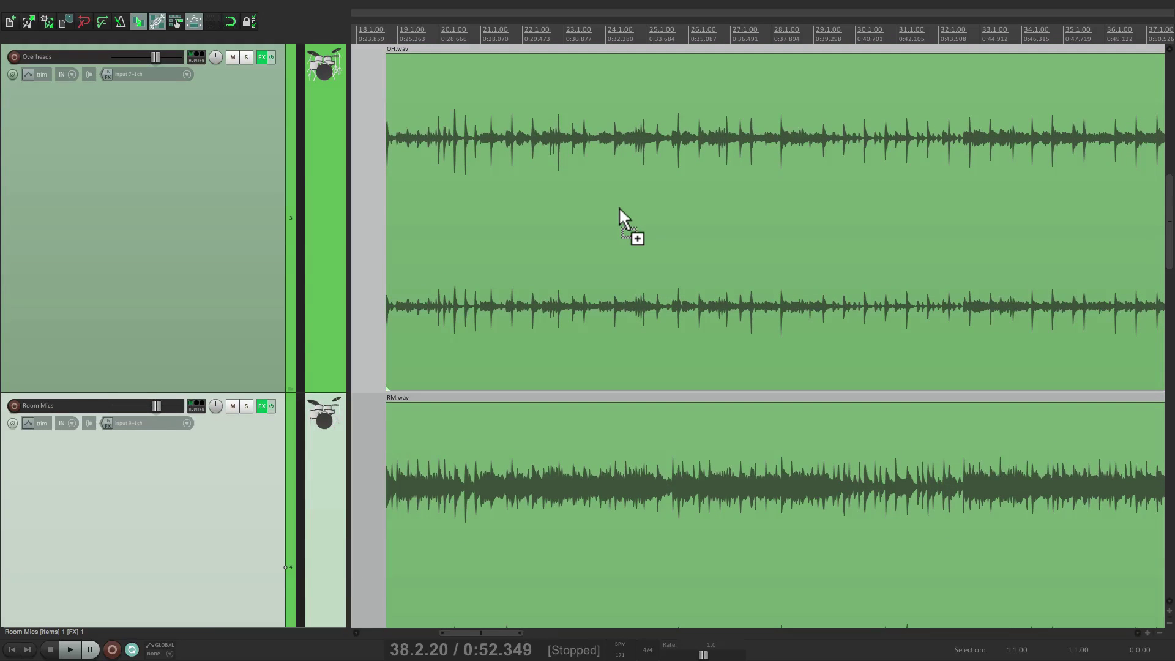
scroll(618, 207, "up", 3)
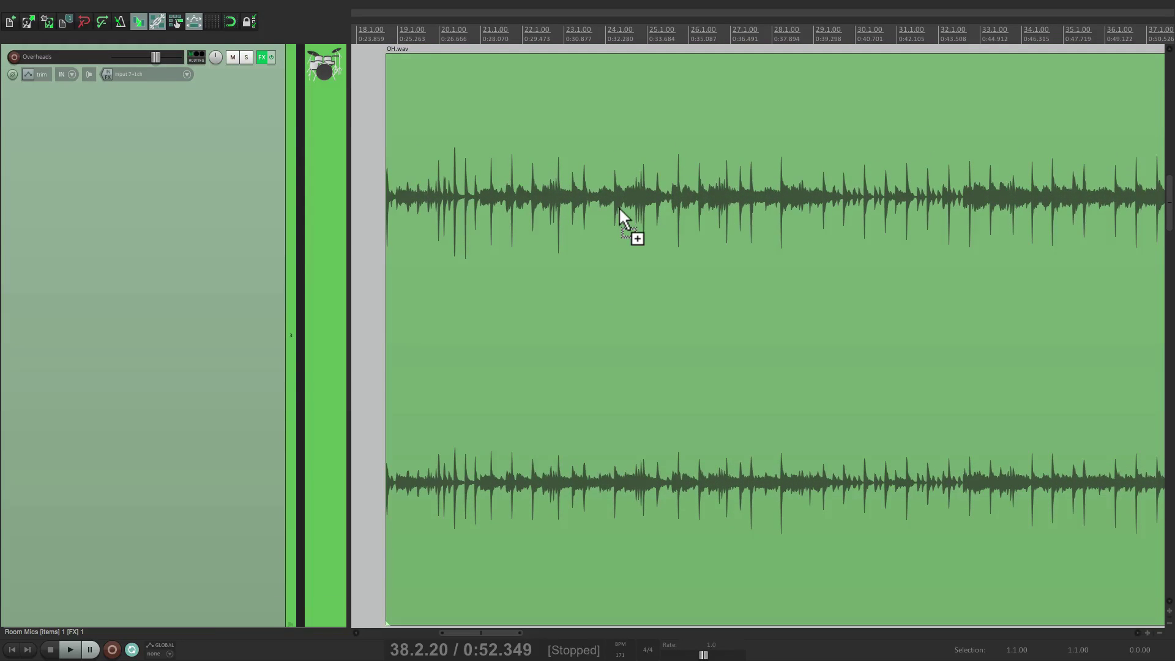
scroll(619, 207, "down", 8)
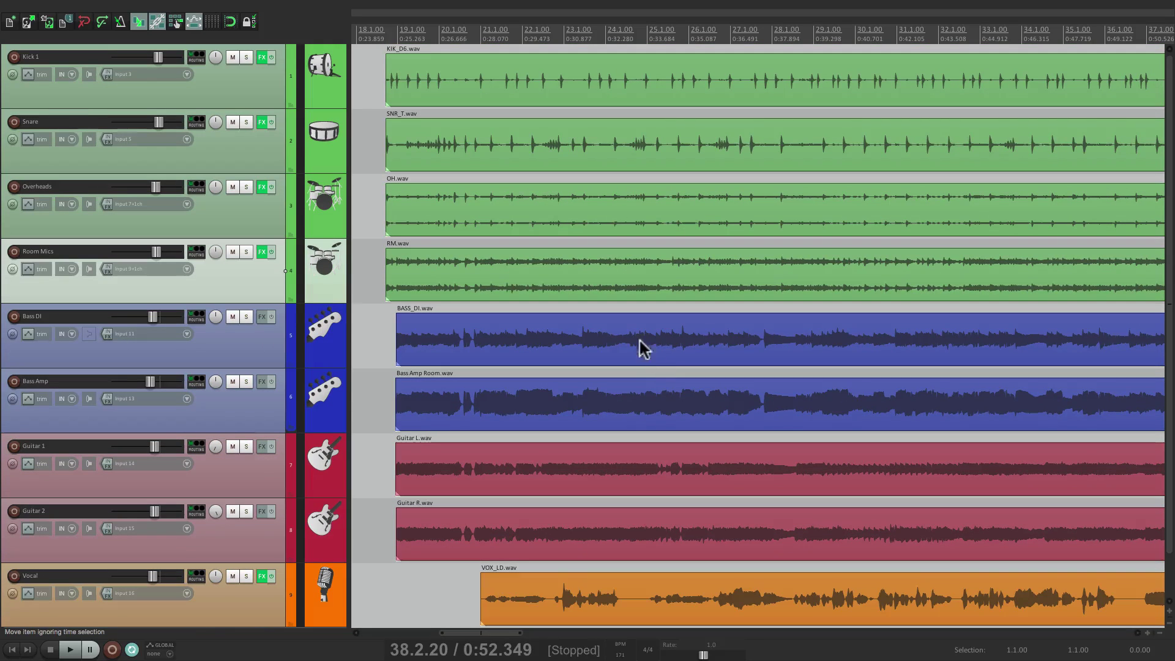
scroll(629, 336, "up", 5)
scroll(628, 333, "up", 2)
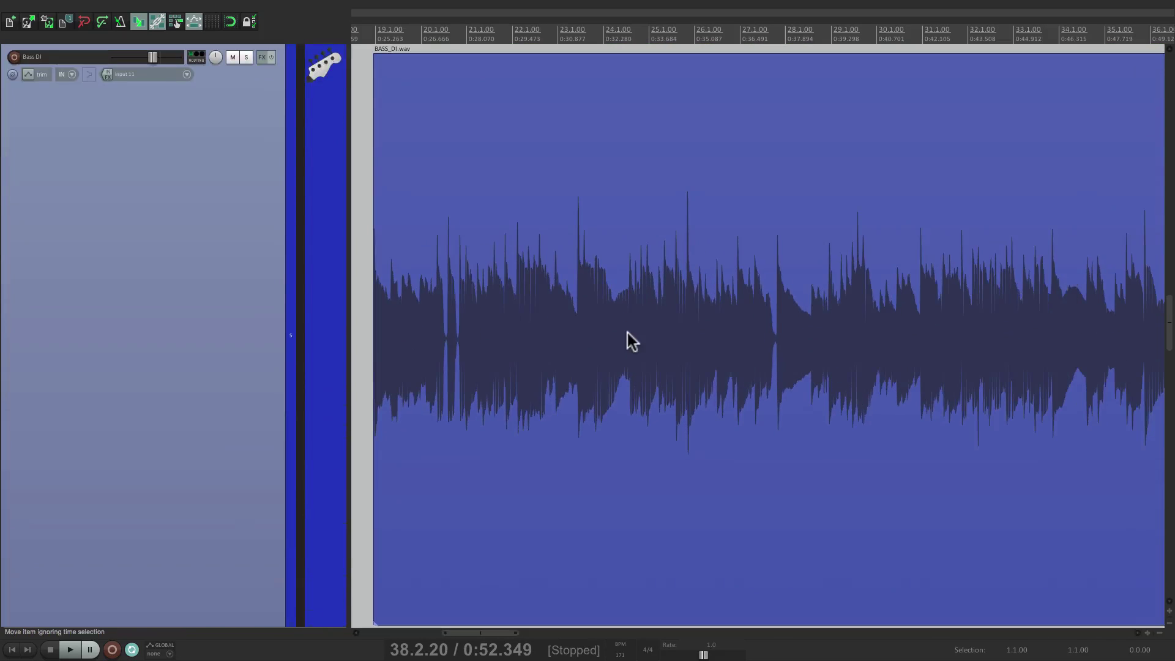
scroll(627, 333, "down", 7)
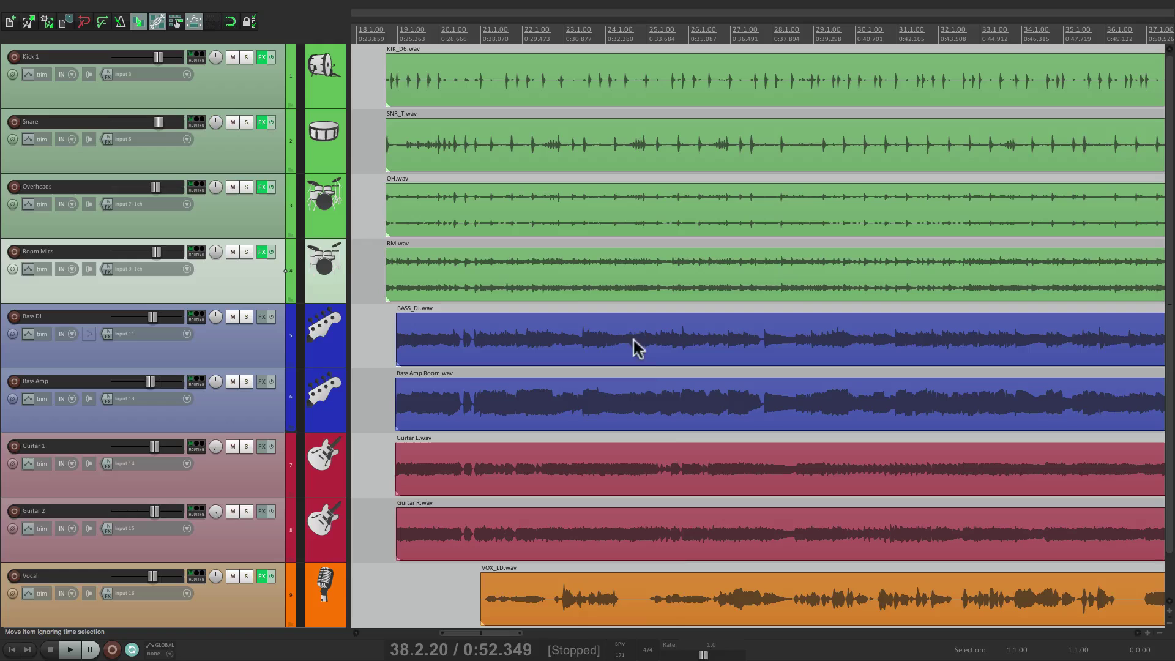
scroll(629, 596, "up", 7)
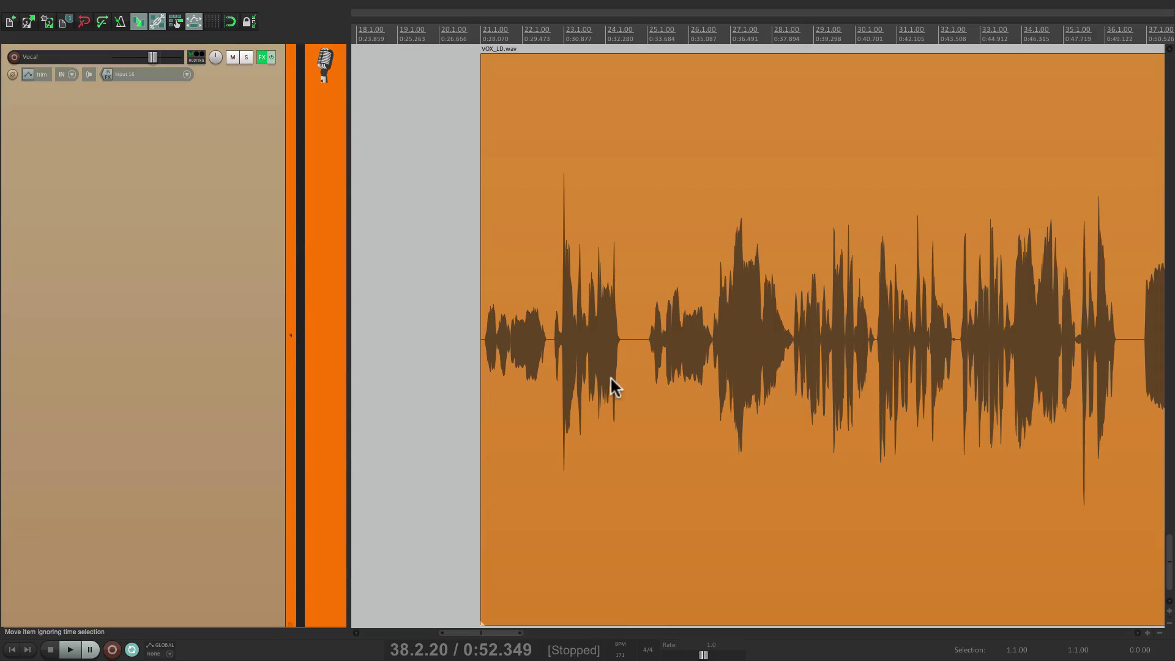
scroll(611, 377, "down", 7)
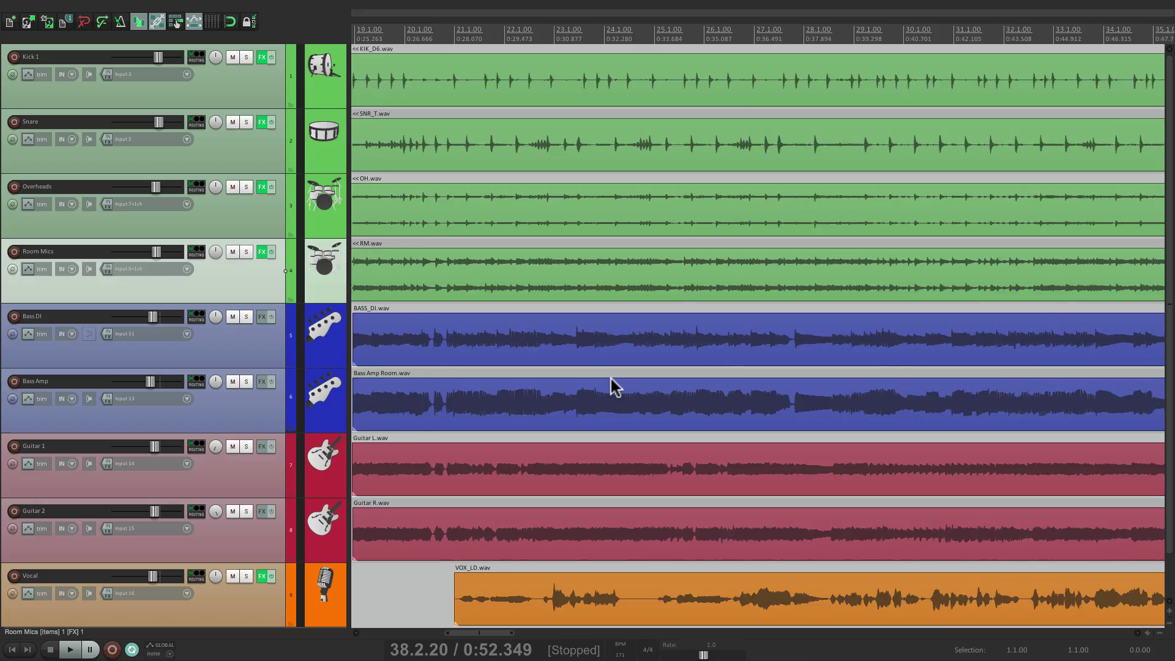
Step: Zoom in and out around bar 24 with the wheel, ending with bars 9 to 57 visible
scroll(611, 380, "up", 8)
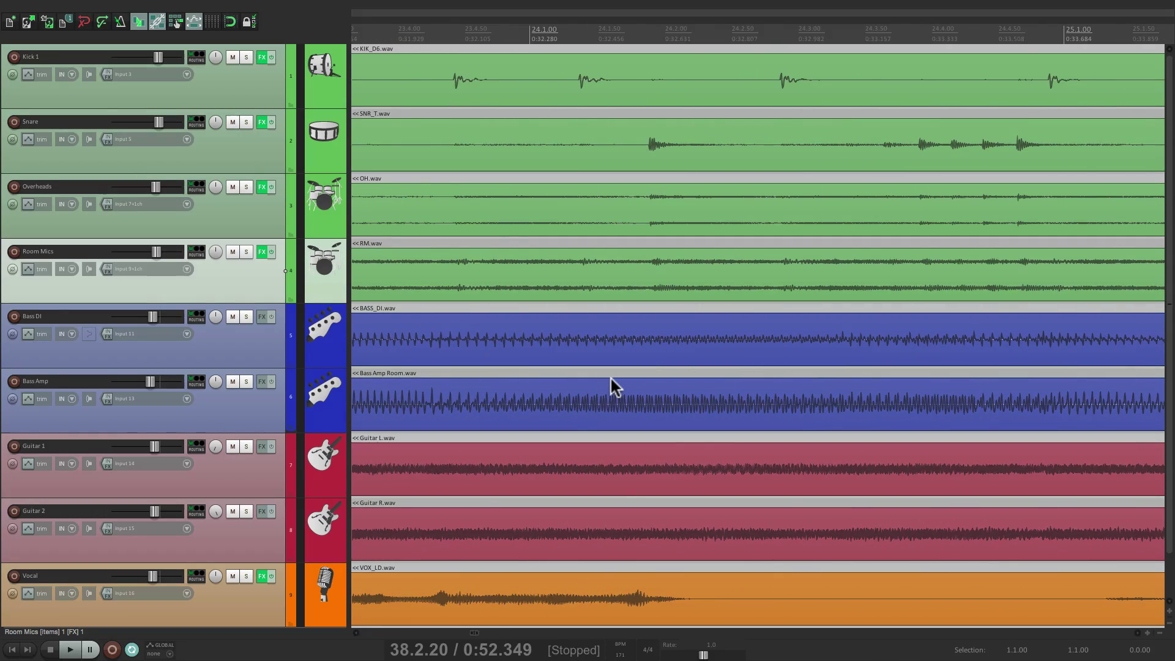
scroll(611, 378, "down", 5)
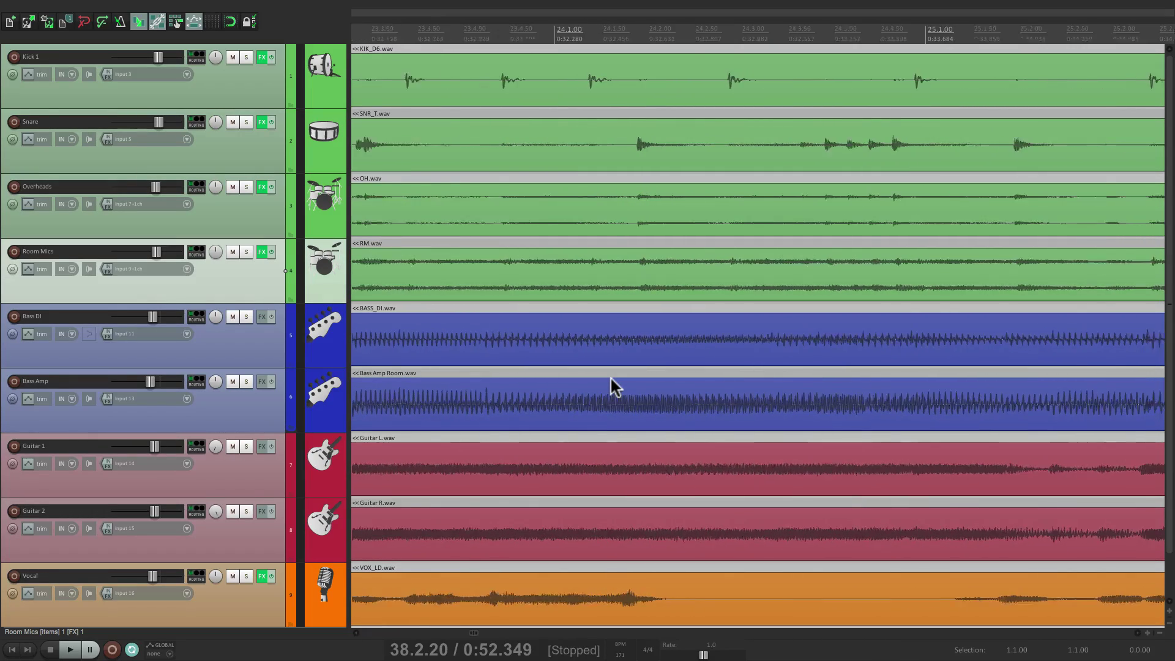
scroll(611, 379, "down", 5)
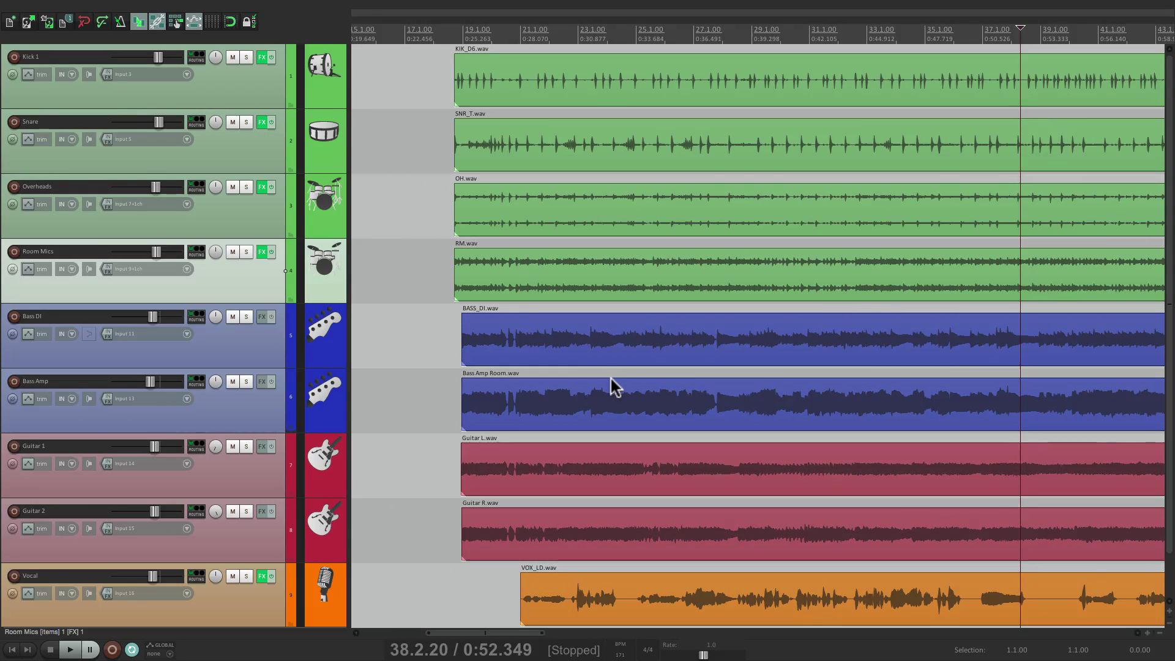
scroll(611, 379, "up", 6)
scroll(611, 379, "up", 7)
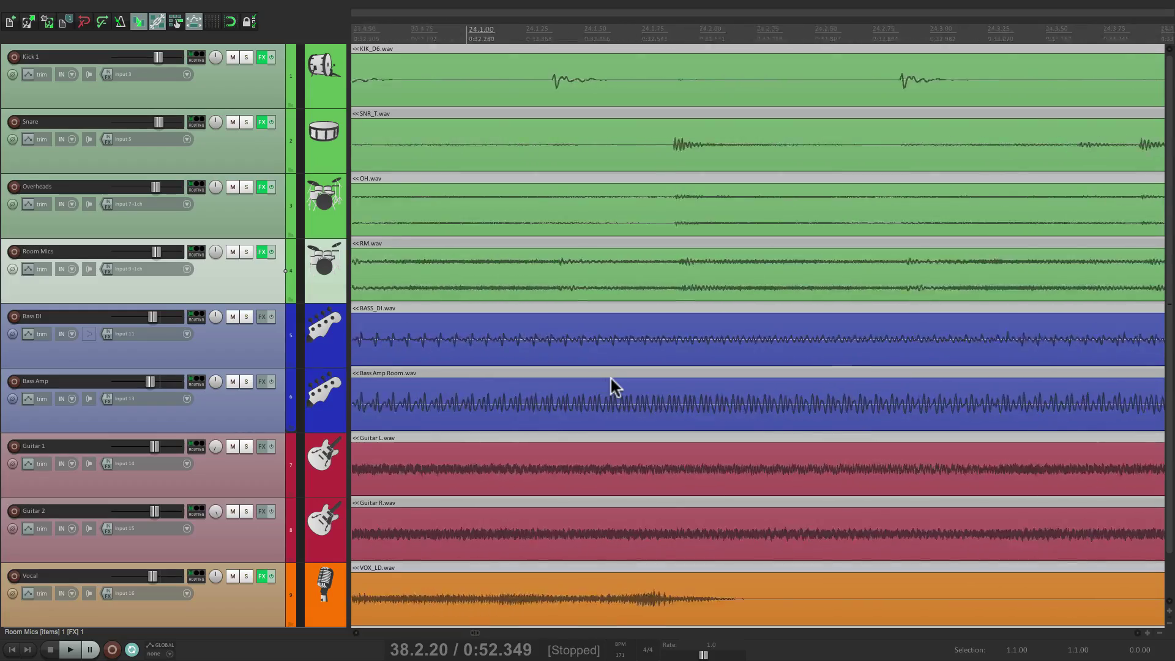
scroll(611, 379, "down", 14)
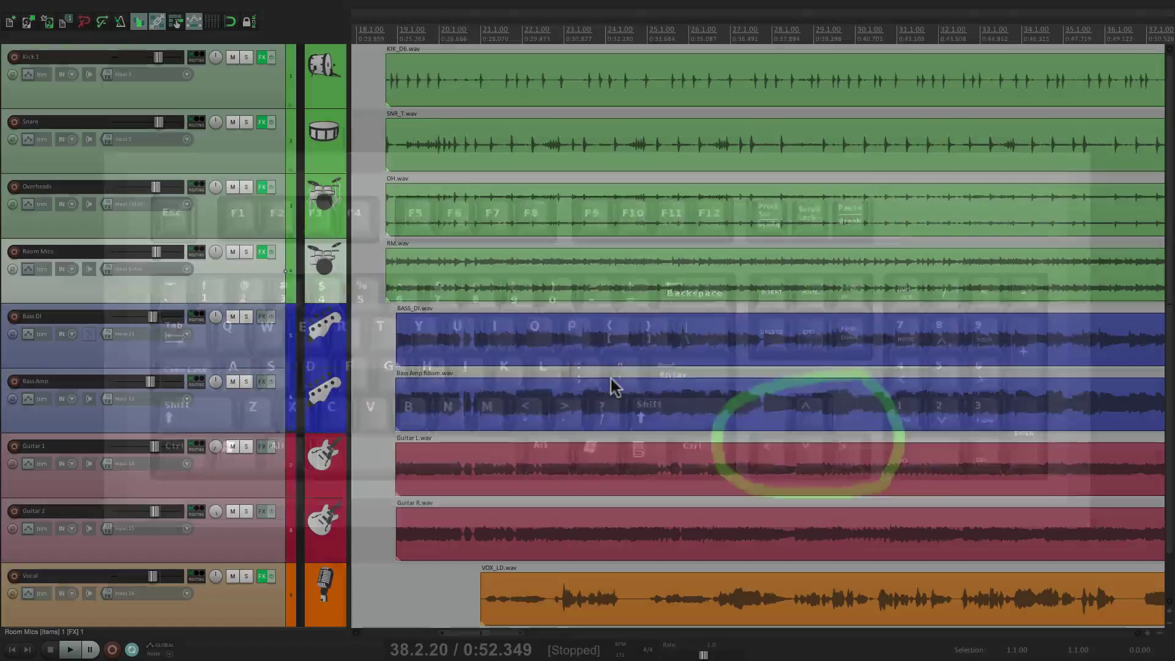
Step: Zoom in to individual waveform cycles near bar 24, then out to several bars
scroll(610, 379, "down", 3)
scroll(611, 386, "up", 10)
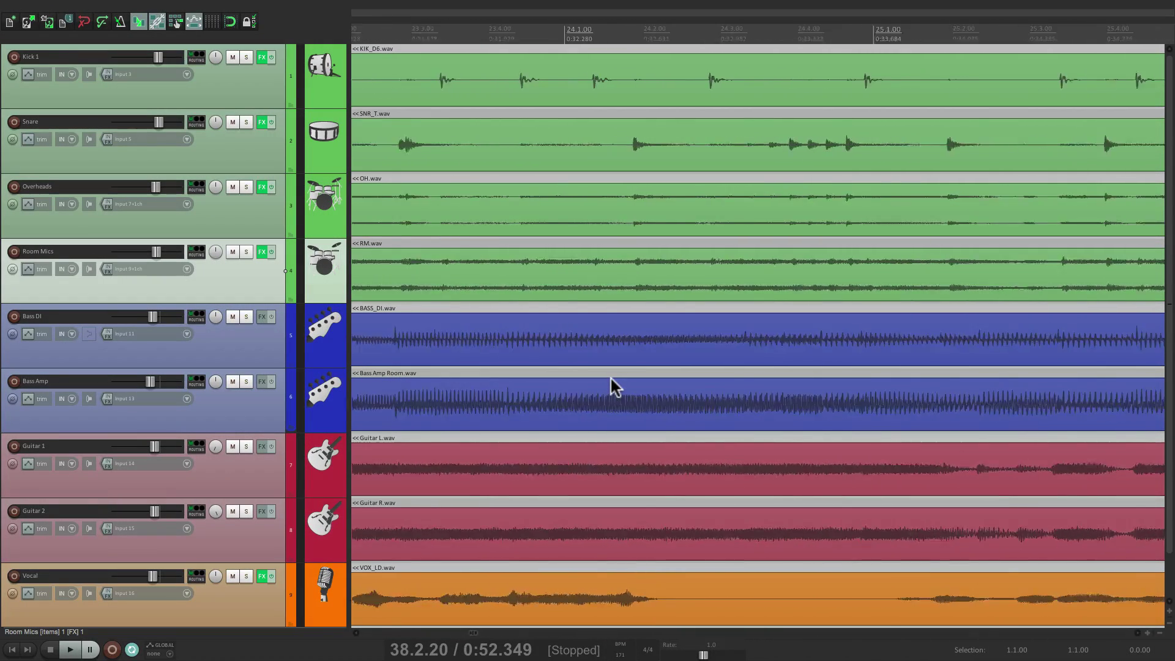
scroll(612, 379, "down", 8)
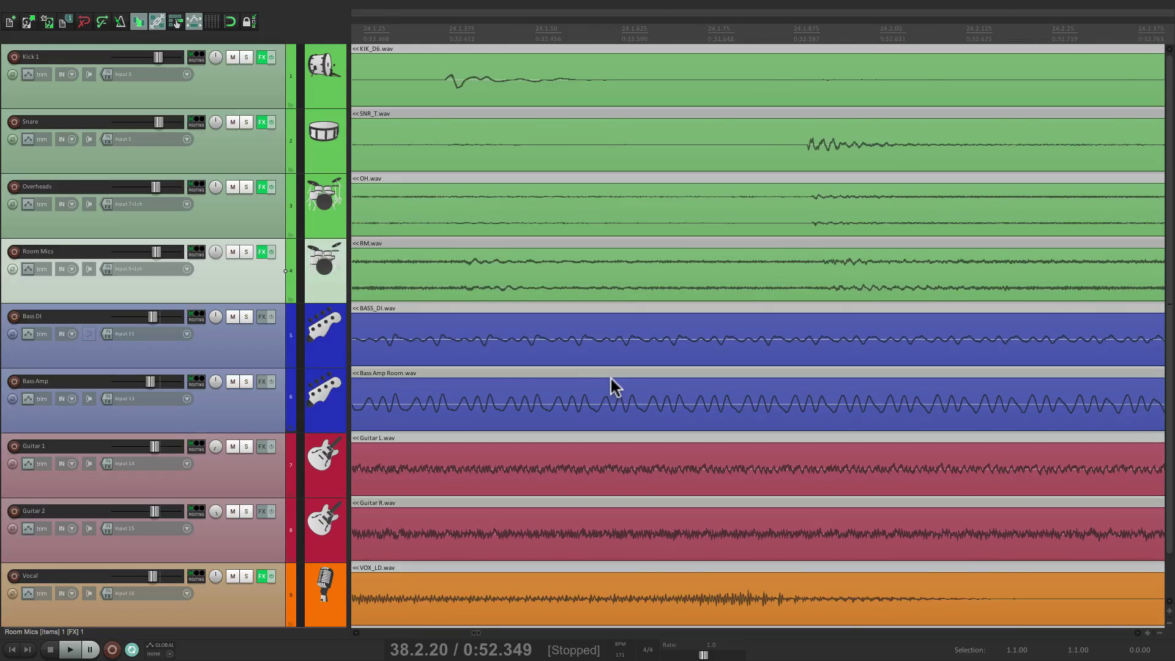
scroll(611, 380, "down", 6)
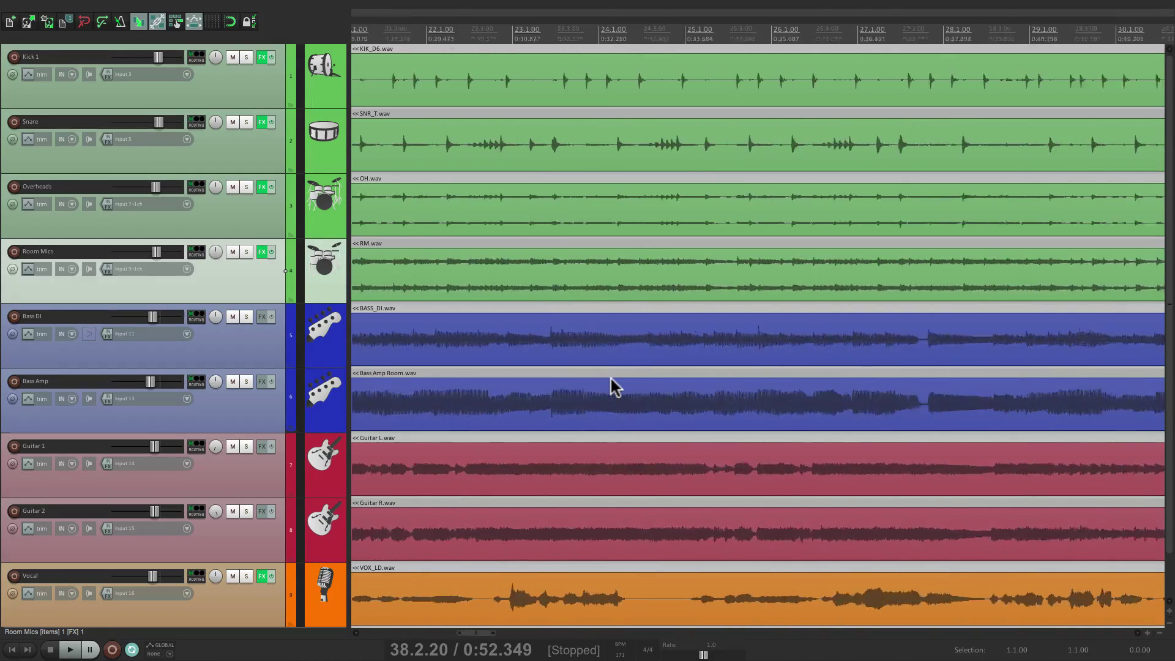
scroll(611, 379, "up", 3)
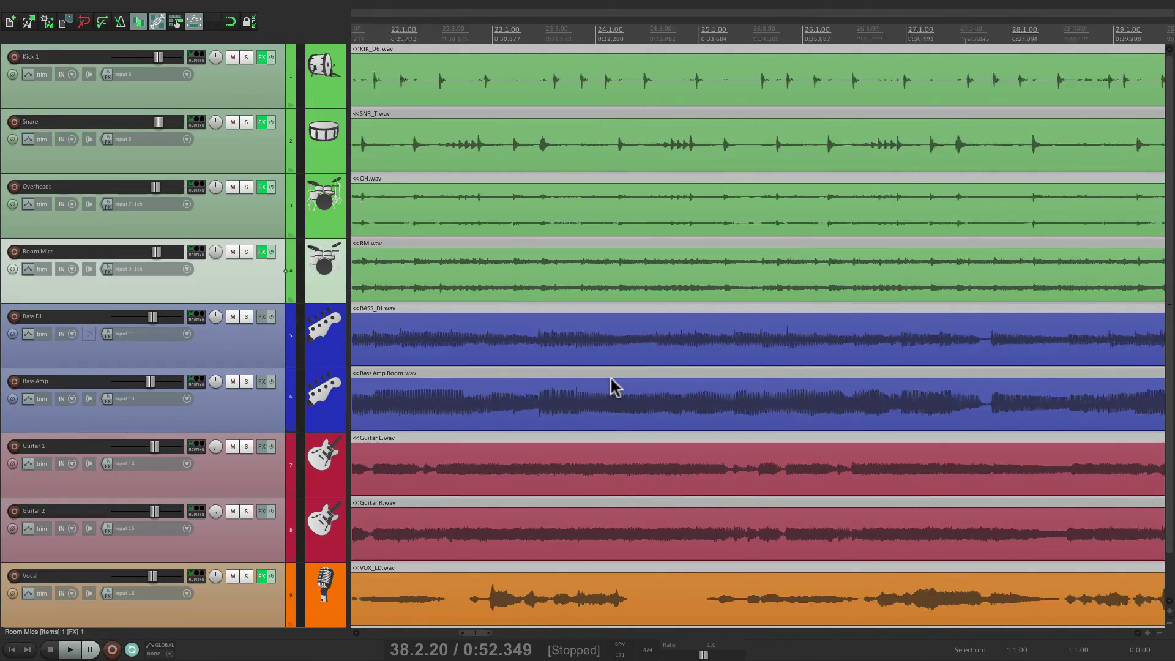
scroll(611, 378, "down", 10)
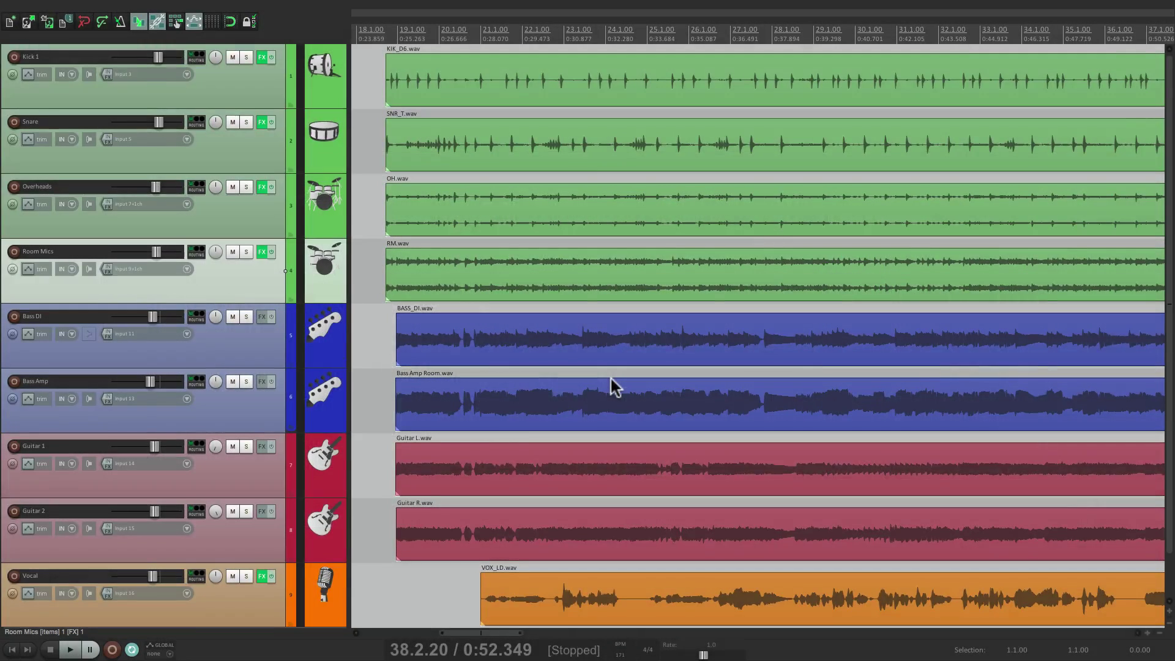
Step: Make the tracks taller around Bass Amp, then shrink them back
key("Page_Up")
key("Page_Up")
key("Page_Up")
key("Page_Up")
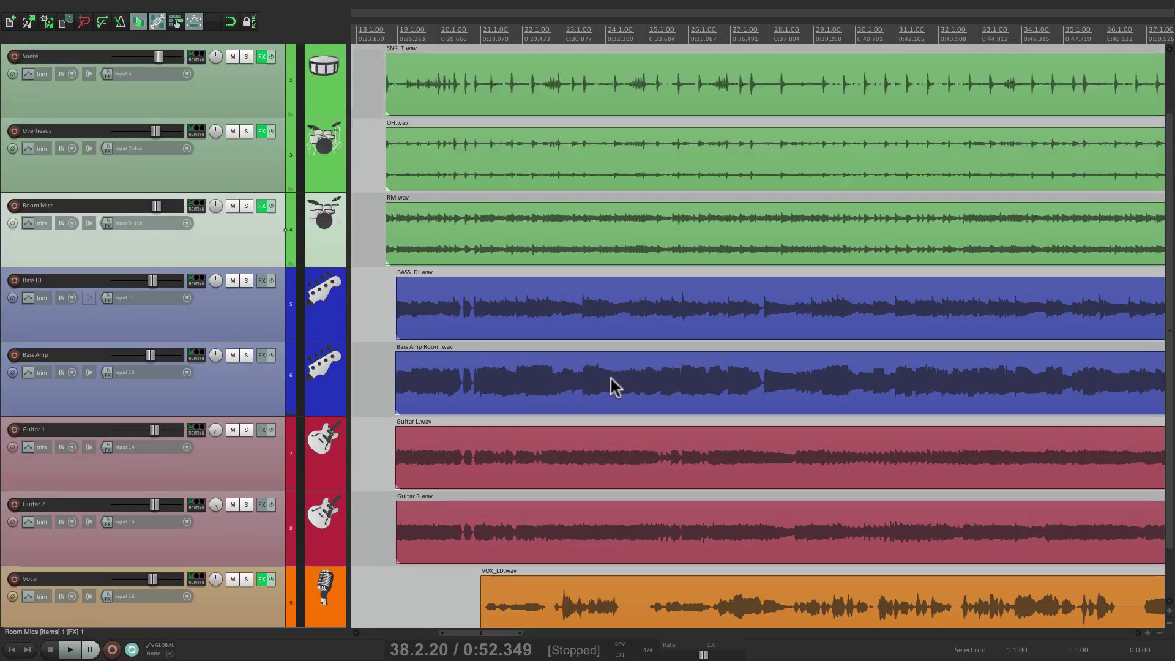
key("Page_Up")
key("Page_Up")
key("Page_Up")
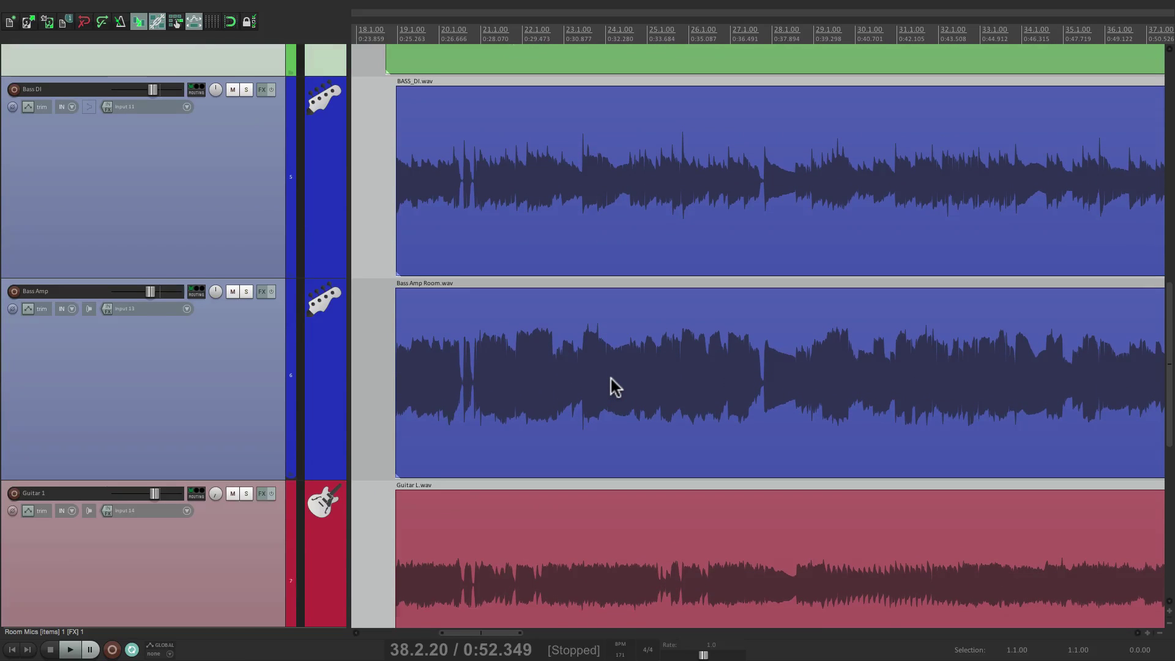
key("Page_Down")
key("Page_Down")
key("Page_Down")
key("Page_Down")
key("Page_Down")
key("Page_Down")
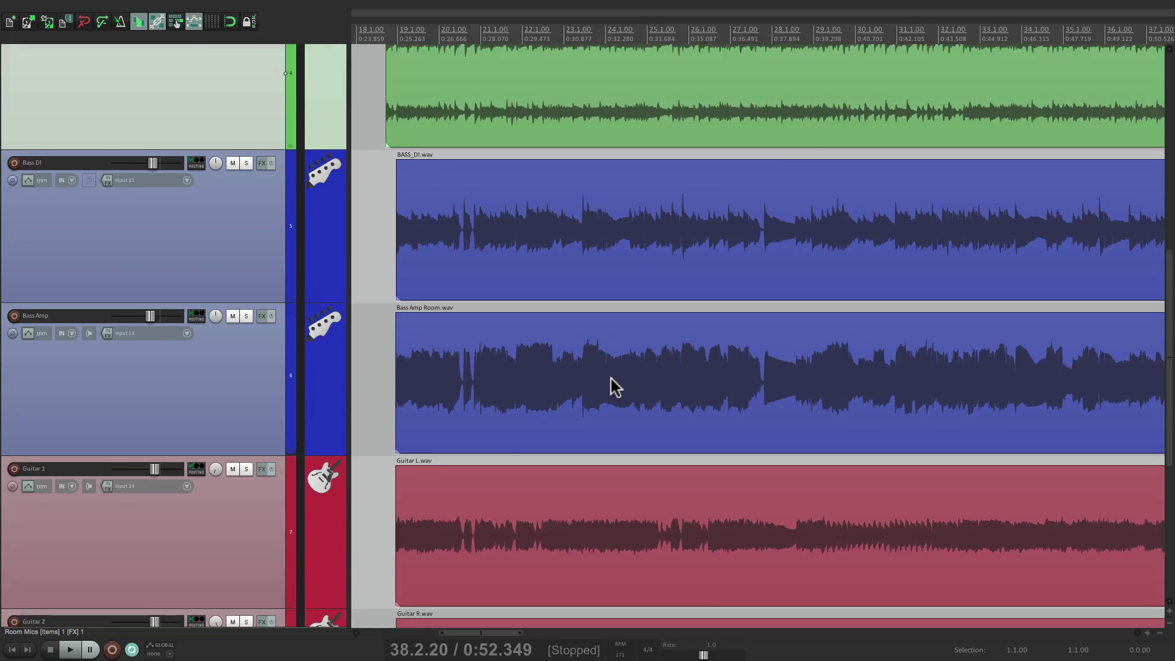
key("Page_Down")
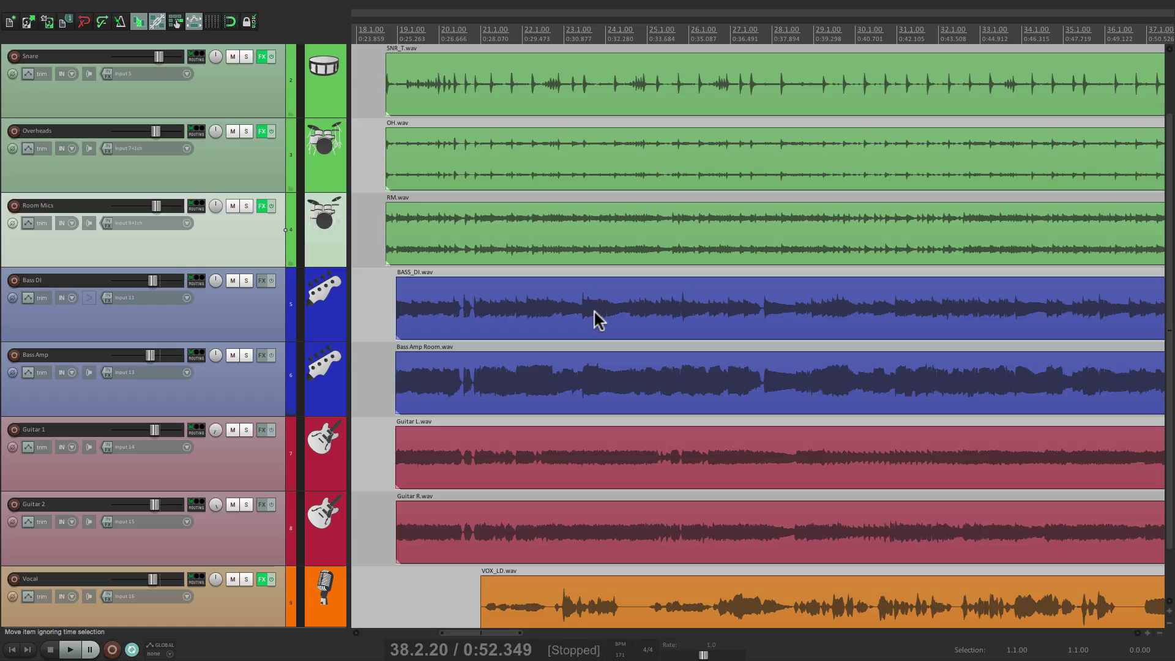
Step: Step track heights in and out repeatedly, ending with Bass Amp and Guitar 1 shown tall
key("Page_Up")
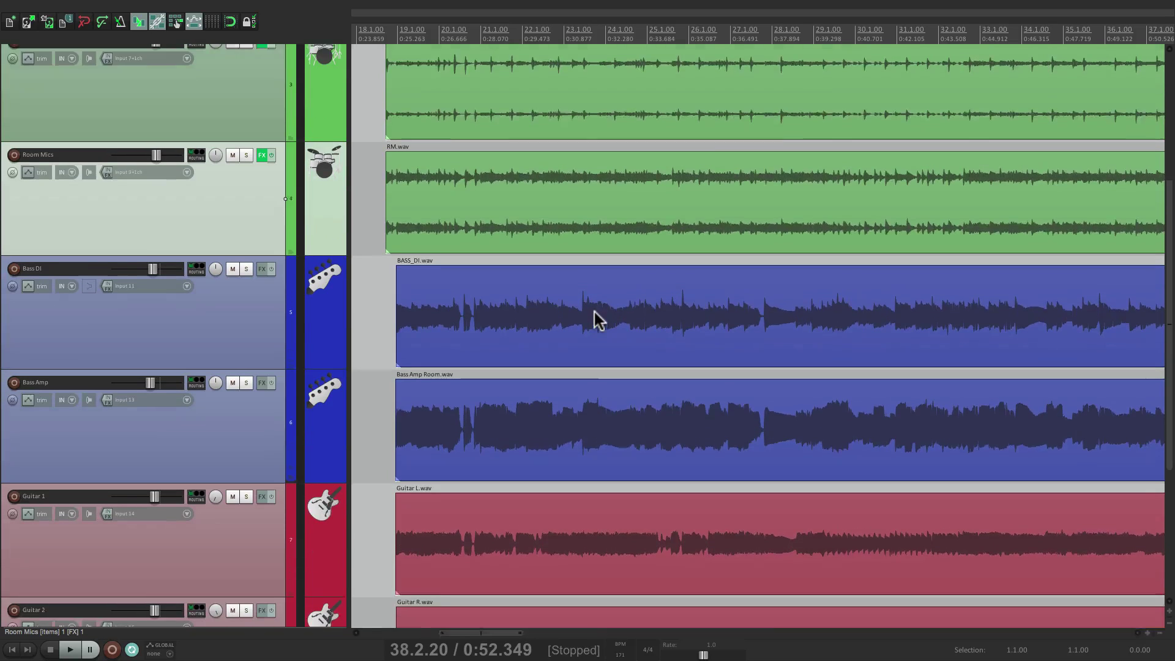
key("Page_Up")
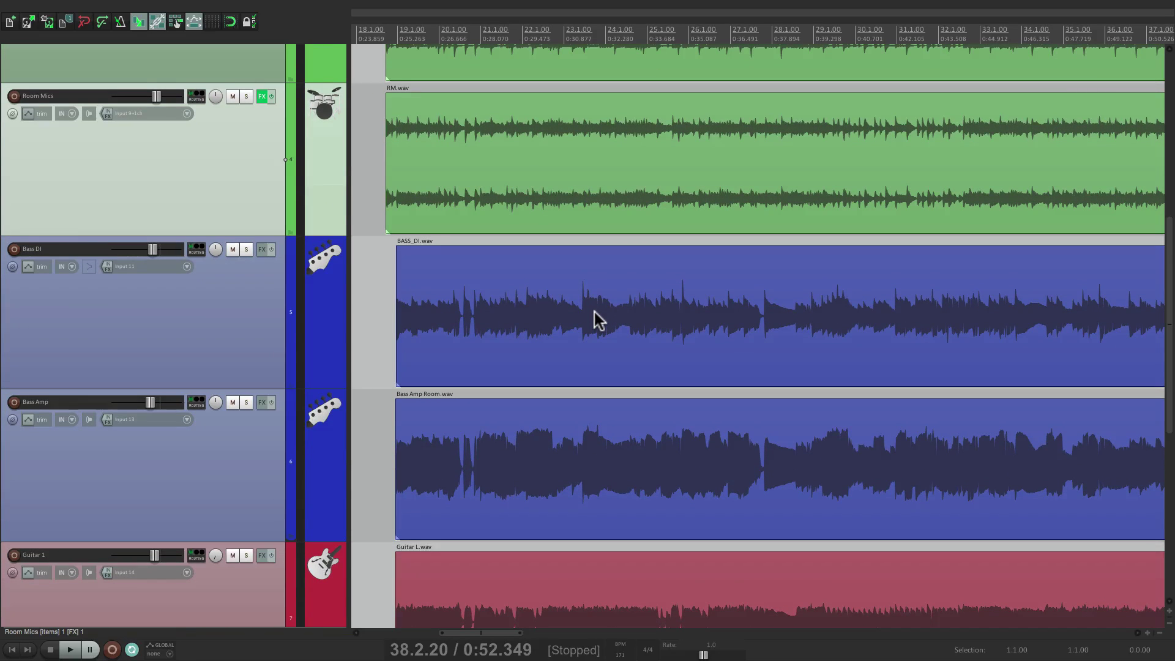
key("Page_Up")
key("Page_Up")
key("Page_Up")
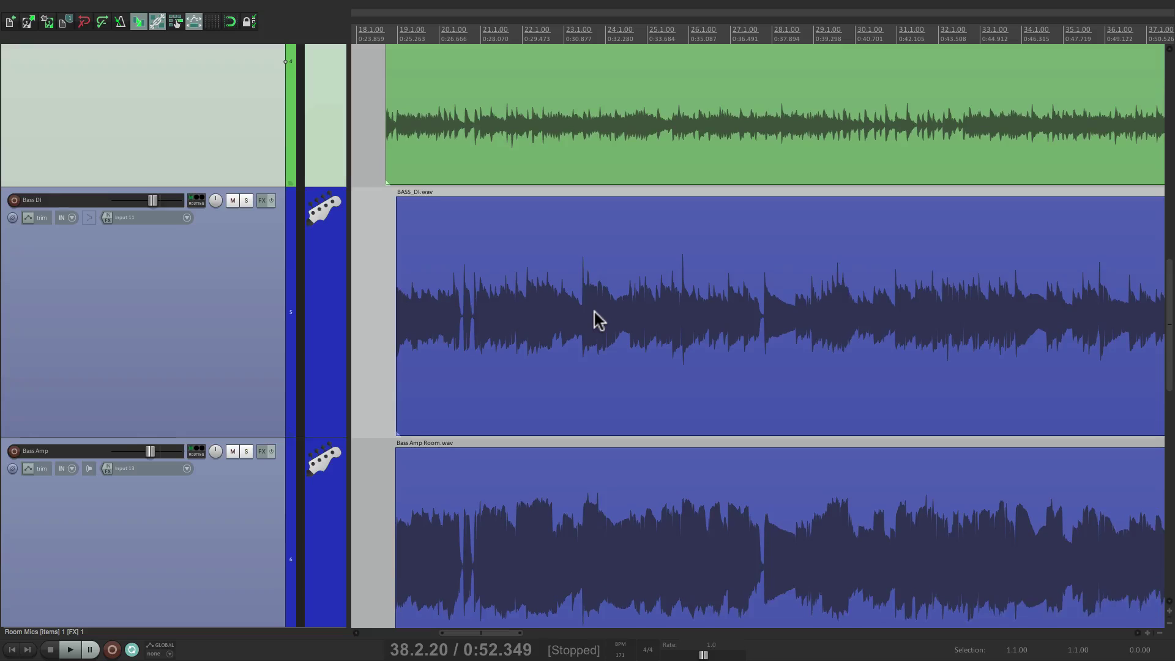
key("Page_Down")
key("Page_Down")
key("Page_Down")
key("Page_Down")
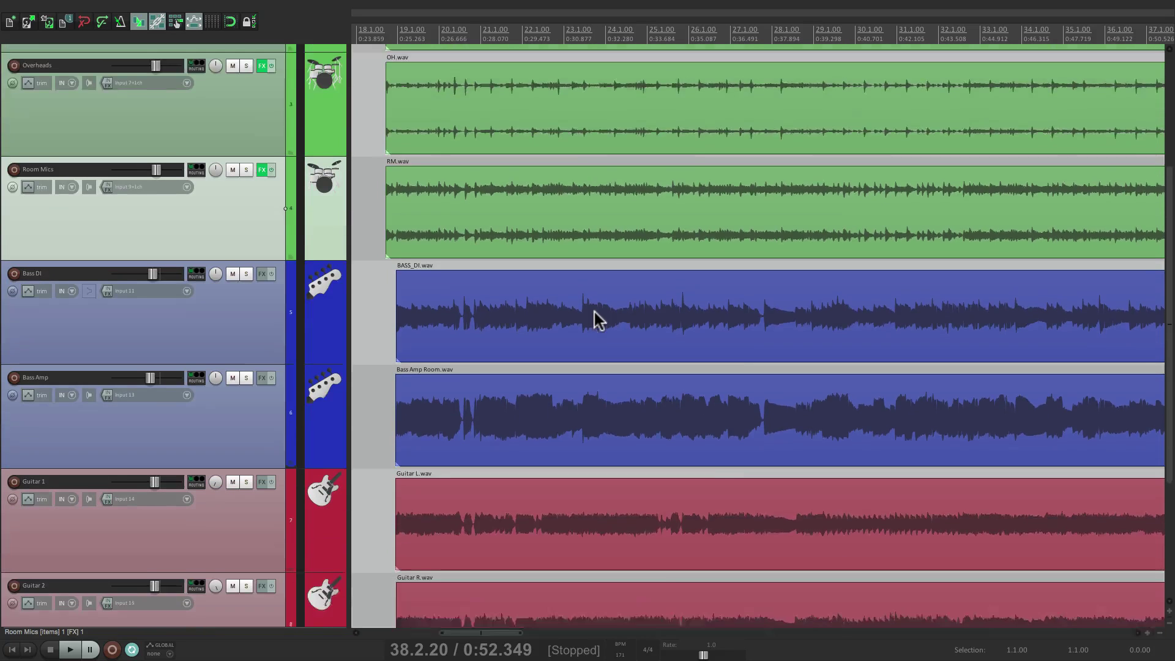
key("Page_Down")
key("Page_Up")
key("Page_Up")
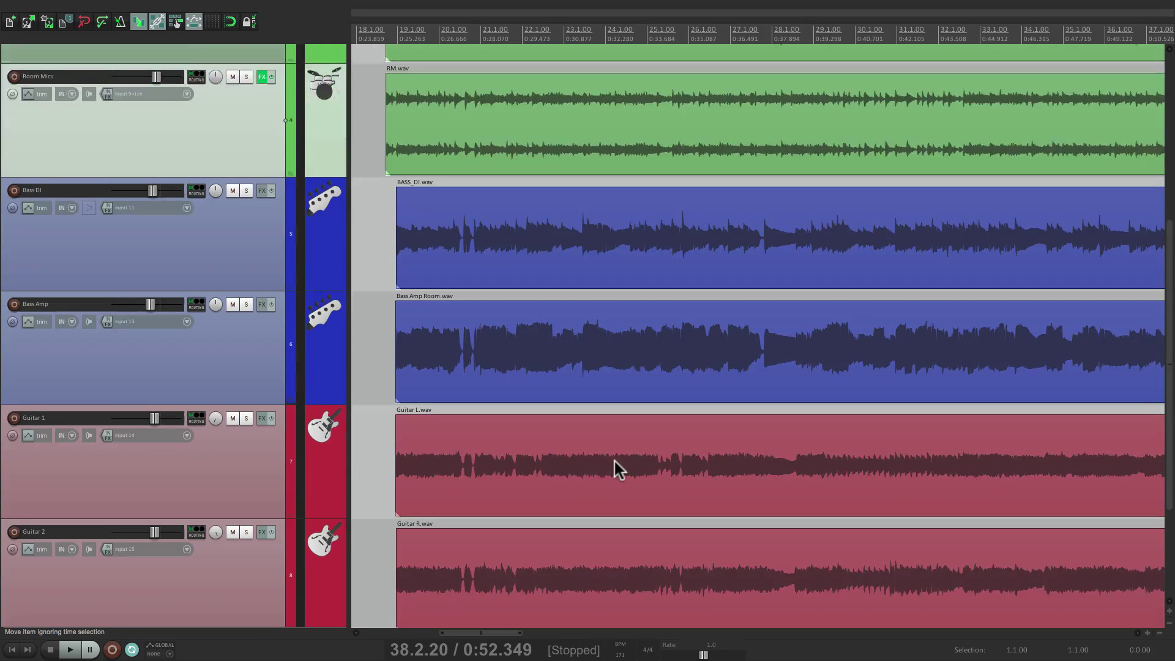
key("Page_Up")
key("Page_Up")
key("Page_Up")
key("Page_Up")
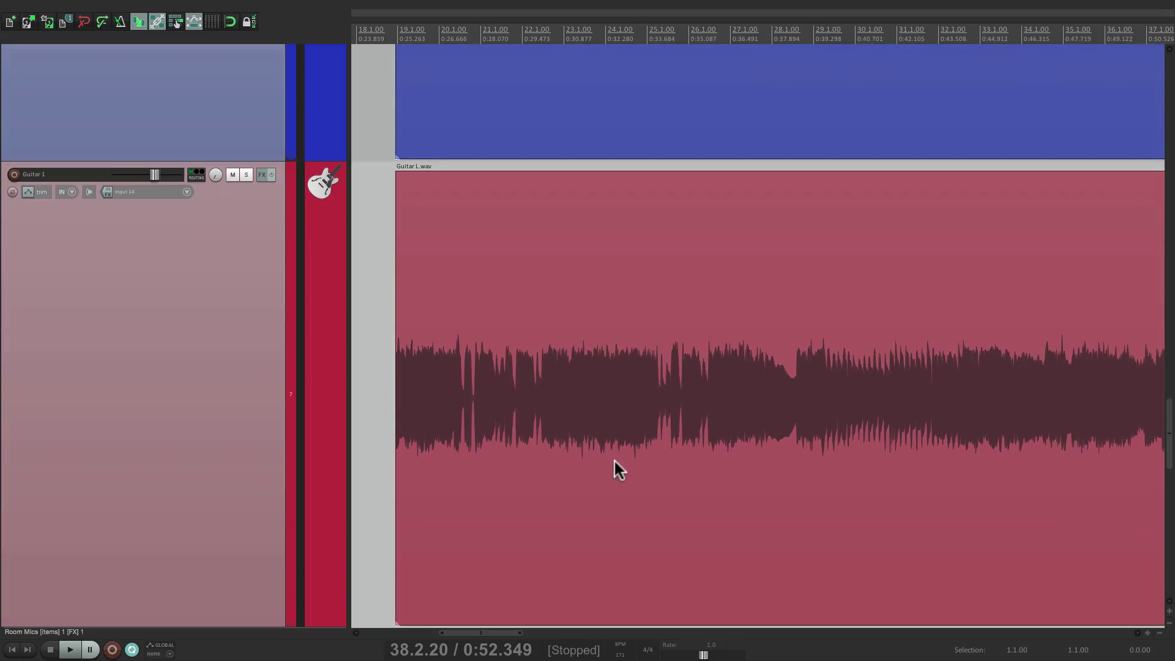
key("Page_Down")
key("Page_Down")
key("Page_Down")
key("Page_Down")
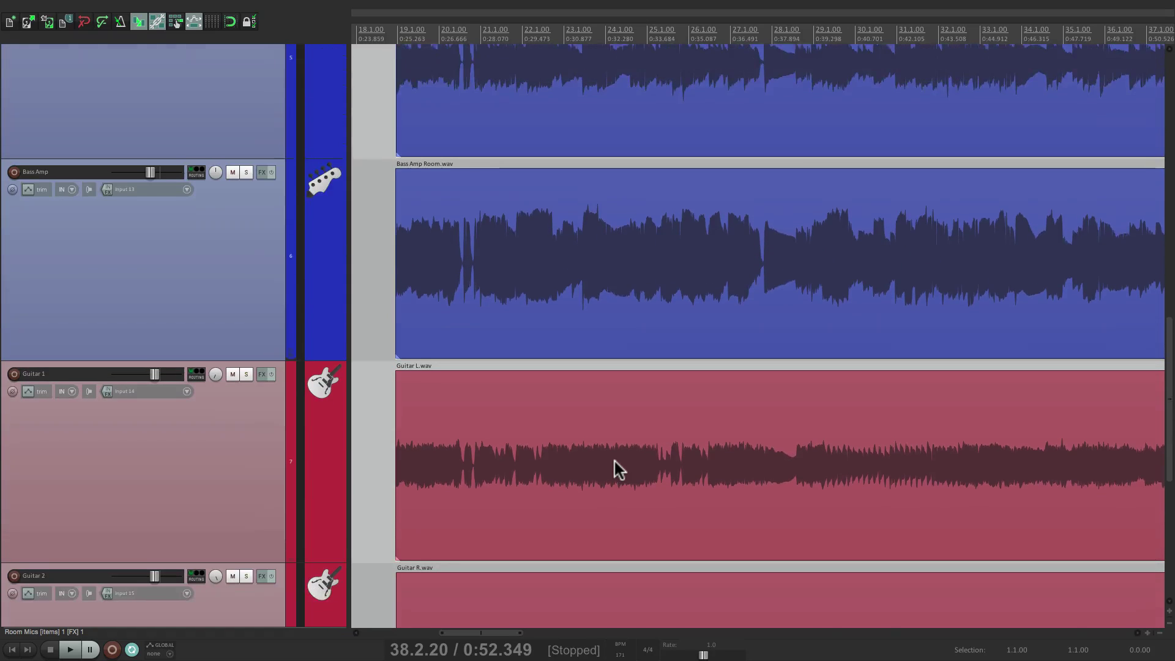
Step: Shrink the tracks, then Cmd+Shift+wheel zoom heights in and out until all nine tracks fit
key("Page_Down")
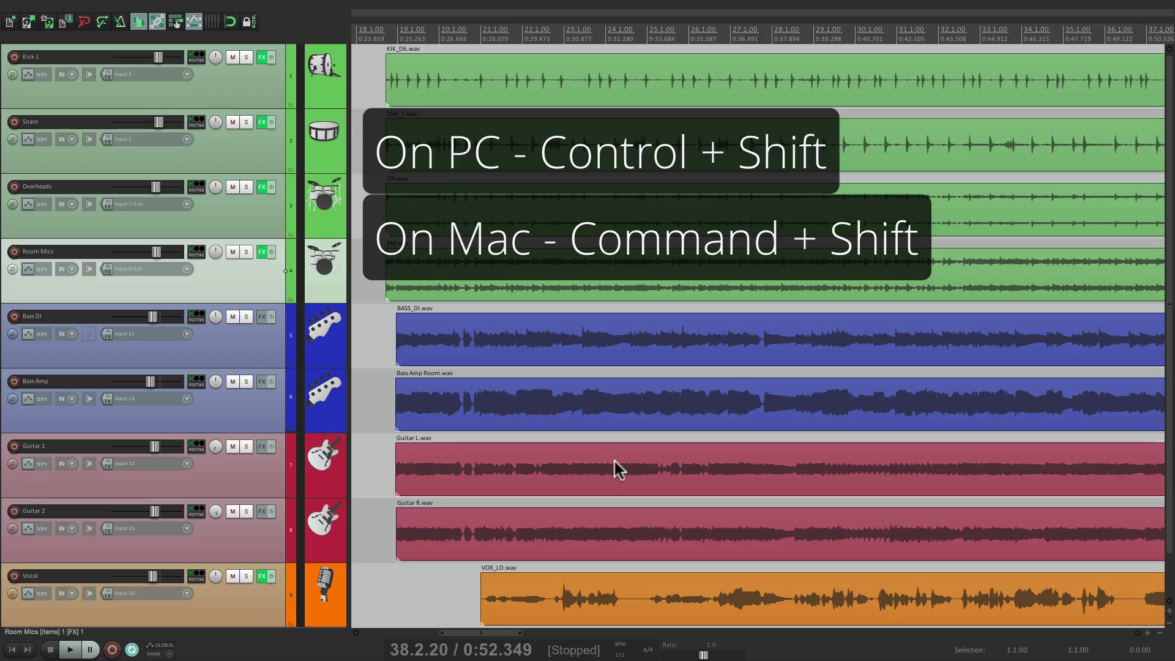
left_click_drag(615, 461, 615, 461)
scroll(615, 461, "up", 5)
scroll(616, 461, "down", 5)
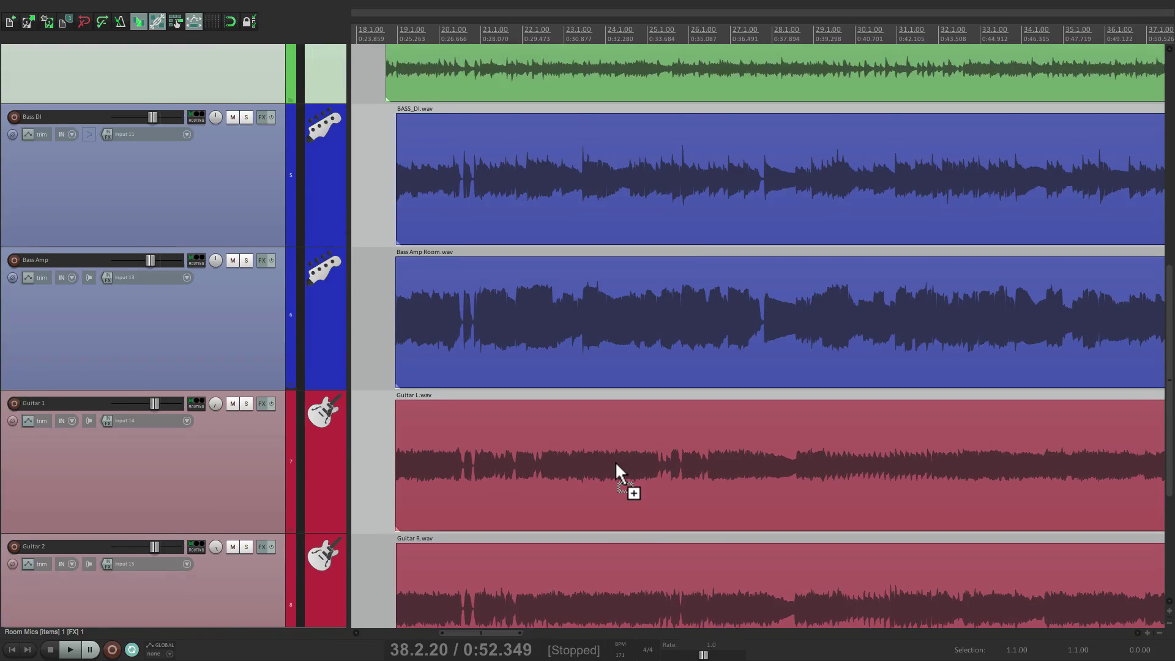
scroll(615, 461, "down", 2)
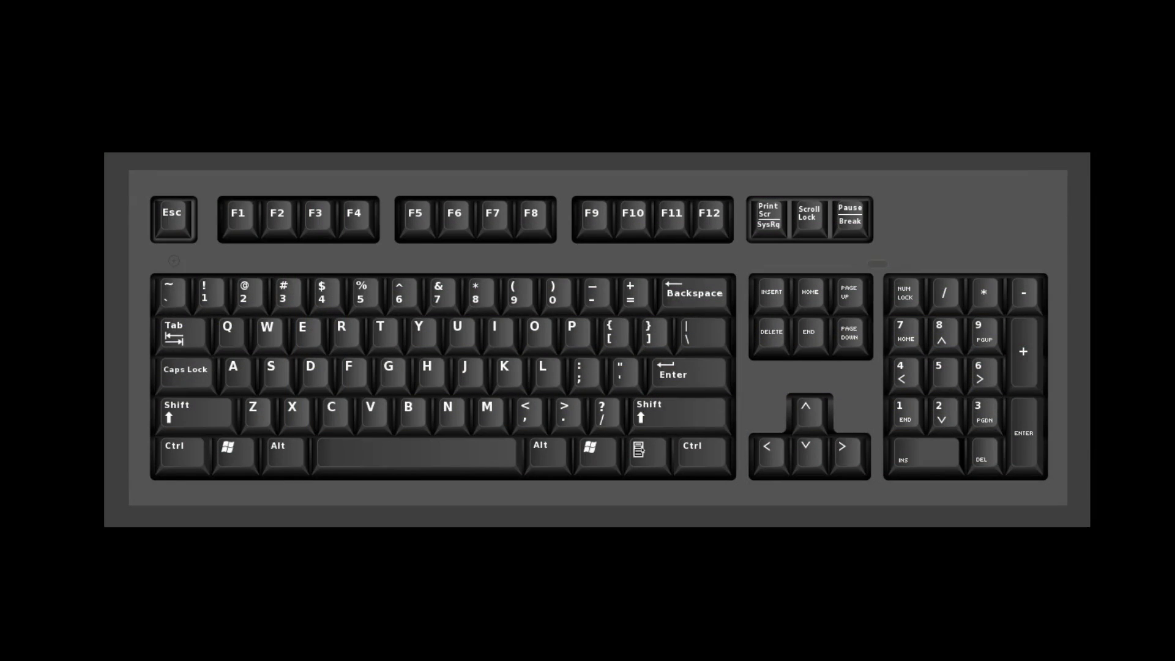
Step: Collapse every track to minimum height with ~, then restore their full heights
mouse_move(174, 261)
left_mouse_down()
mouse_move(147, 288)
mouse_move(149, 310)
mouse_move(170, 322)
mouse_move(192, 317)
mouse_move(201, 299)
mouse_move(176, 259)
left_mouse_up()
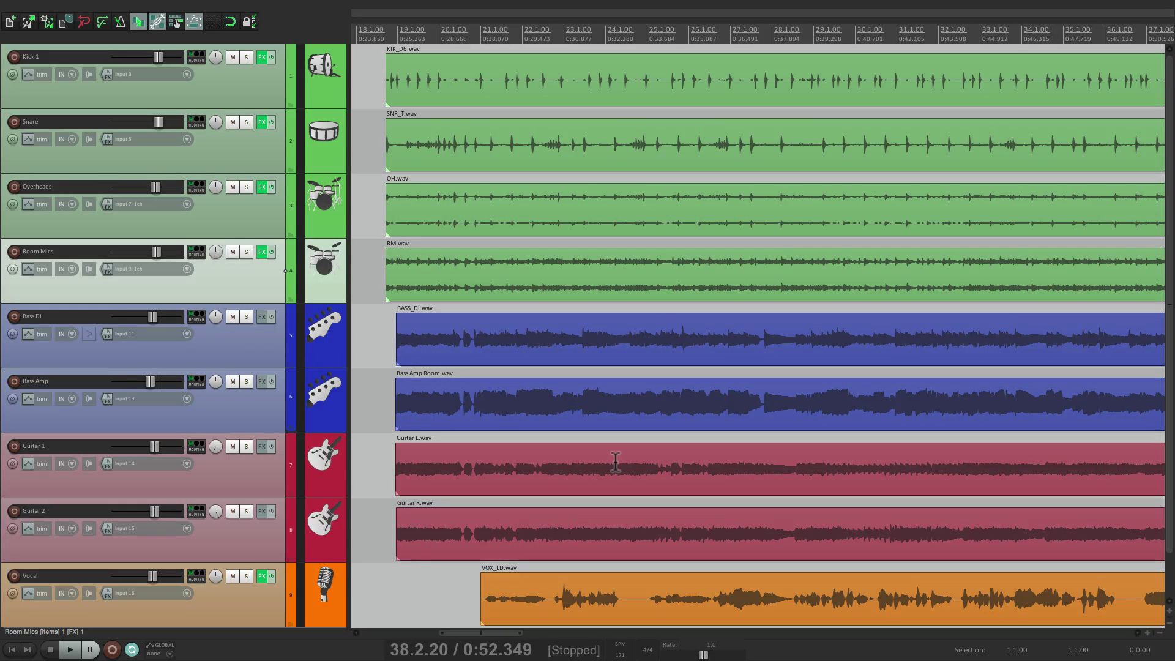
key("grave")
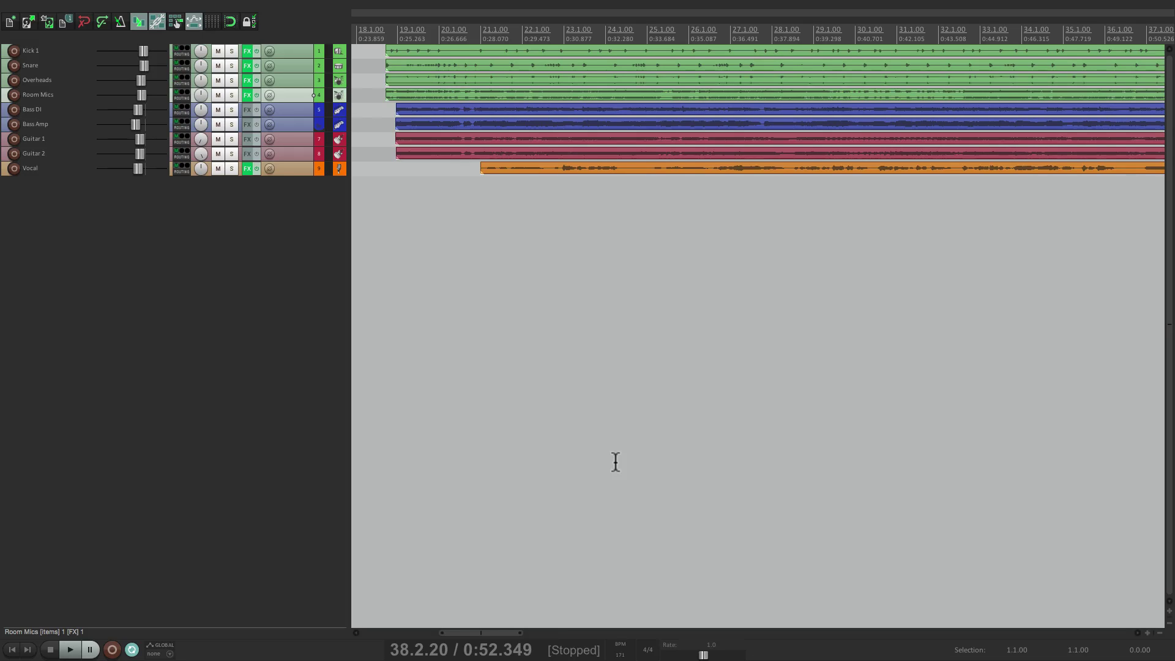
key("grave")
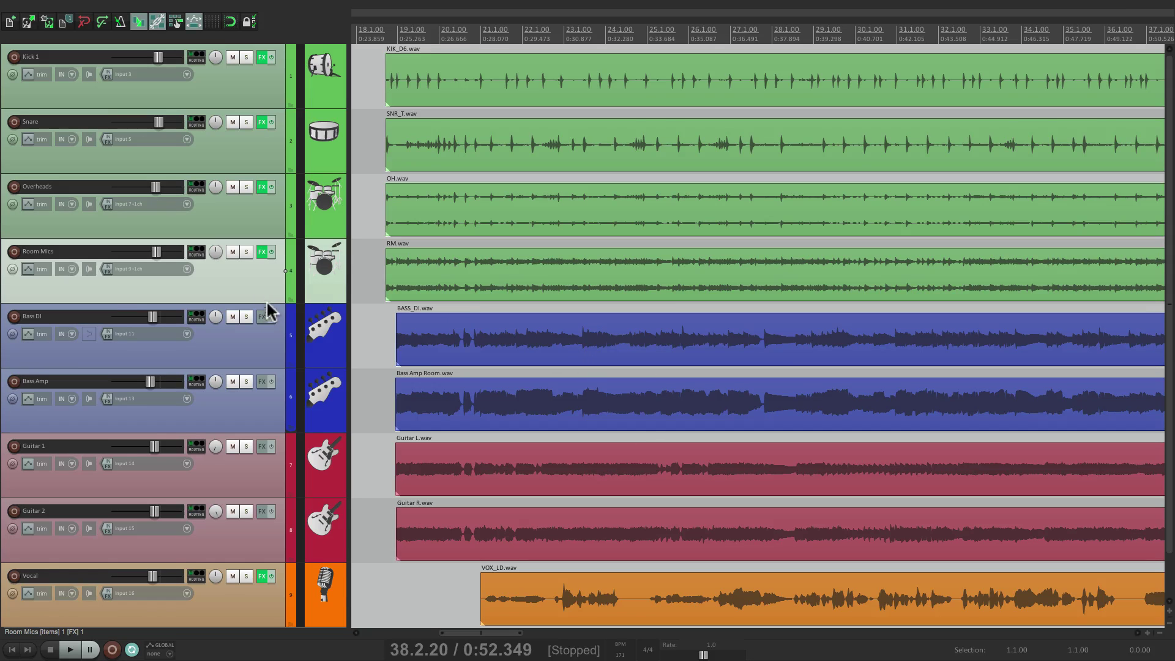
Step: Drag Room Mics much taller and Snare to minimum, then collapse and restore keeping those heights
left_click_drag(270, 303, 272, 469)
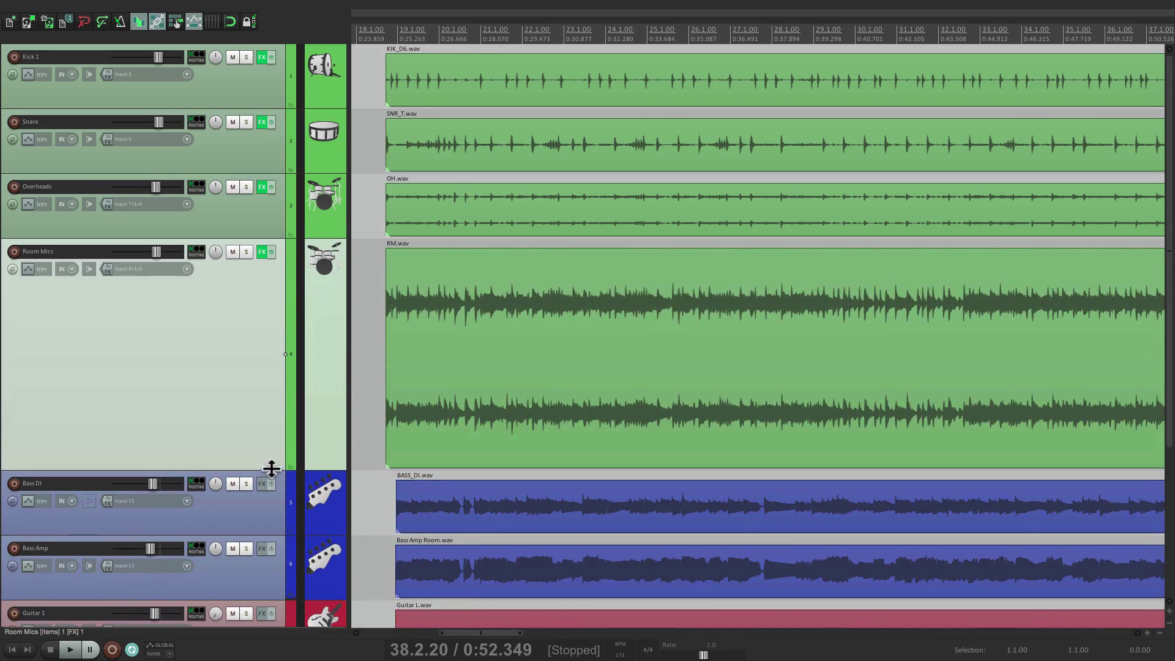
left_click_drag(268, 171, 265, 139)
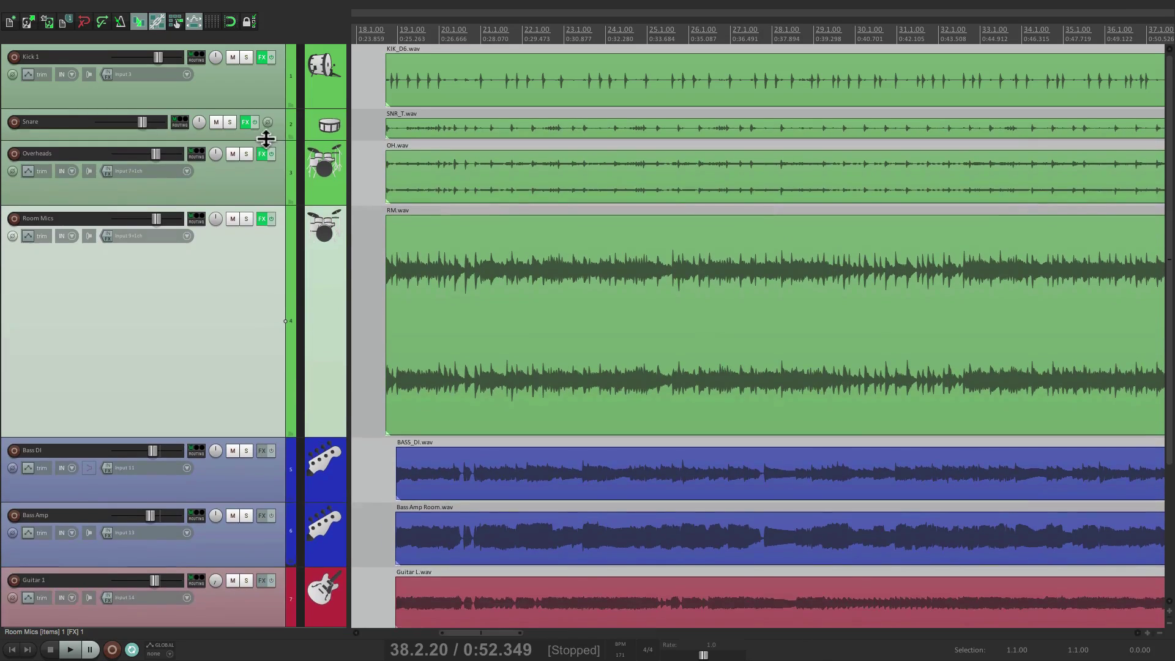
key("shift+grave")
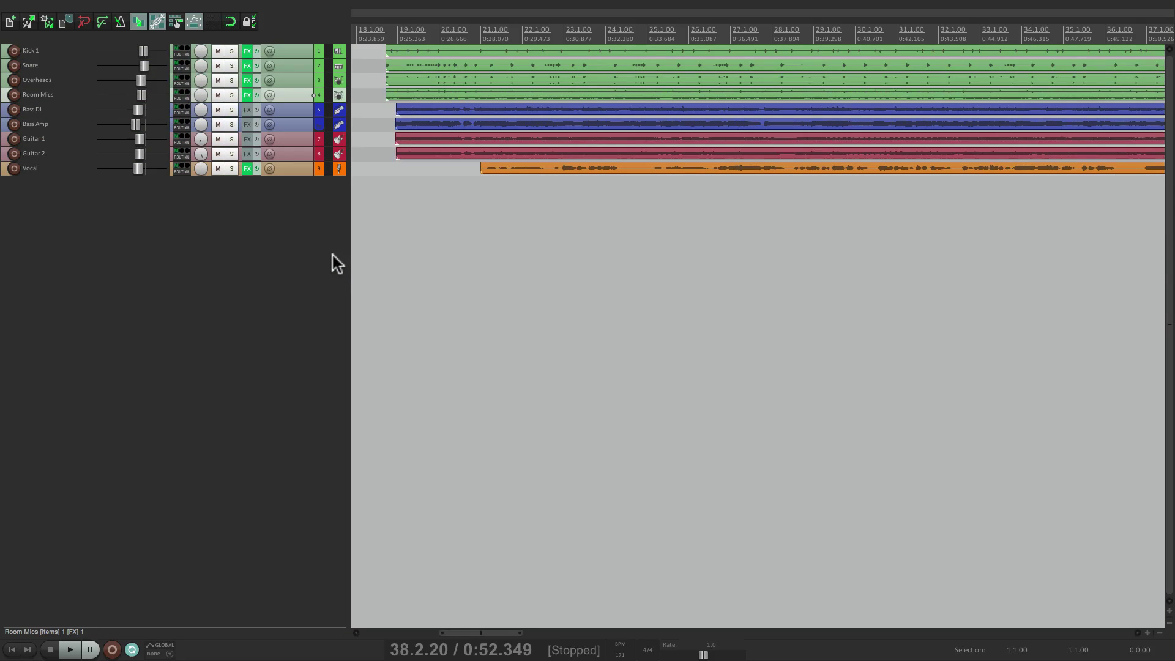
key("shift+grave")
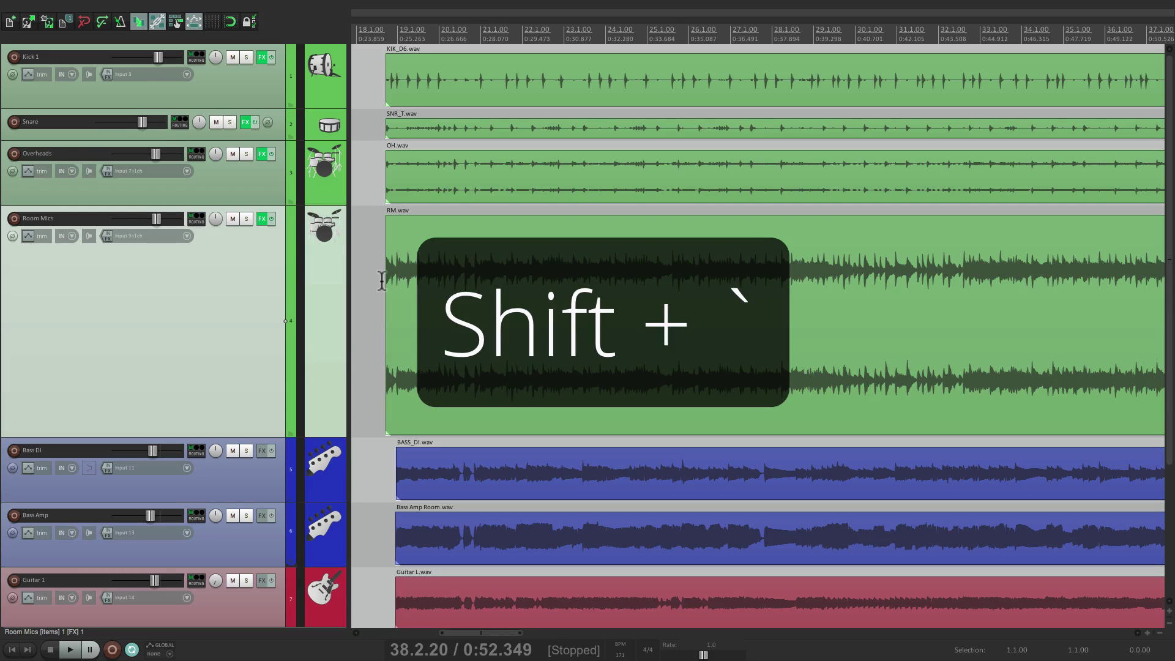
Step: Maximize Room Mics to fill the view and restore, then check the vertical zoom centre choices
key("shift+grave")
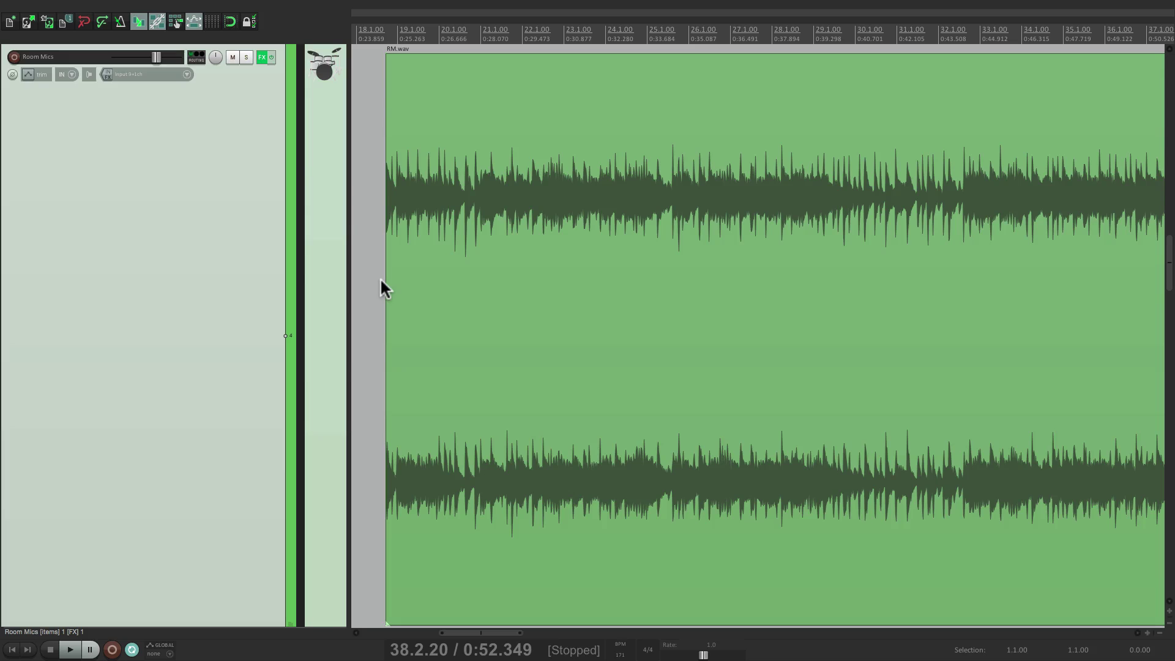
key("shift+grave")
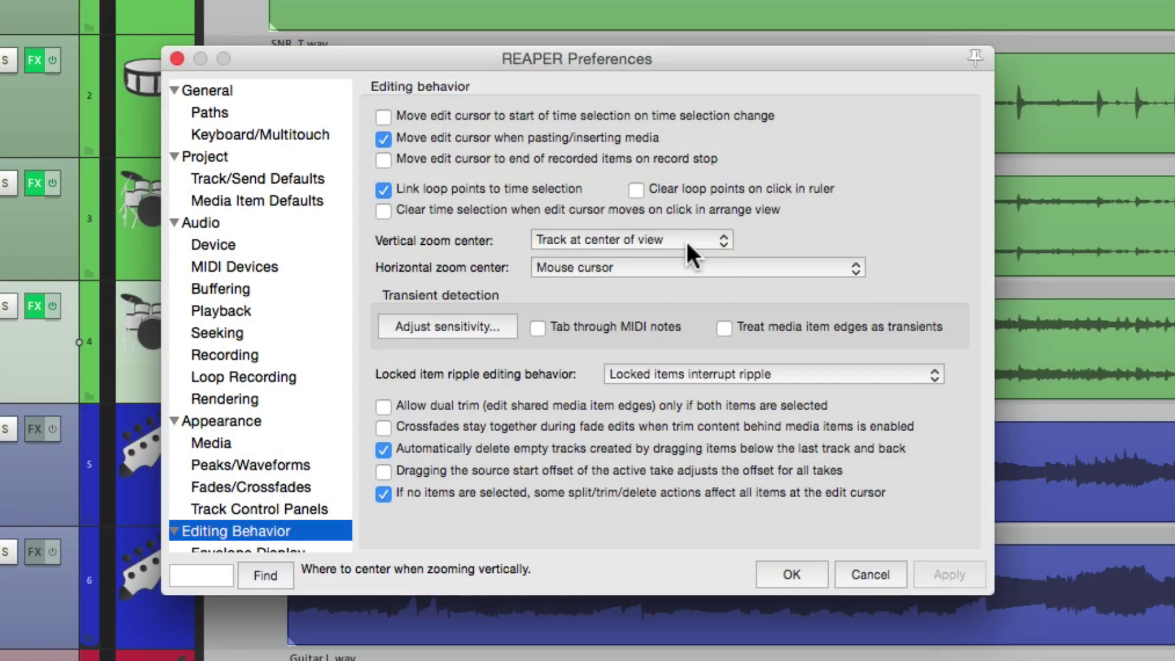
left_click(686, 242)
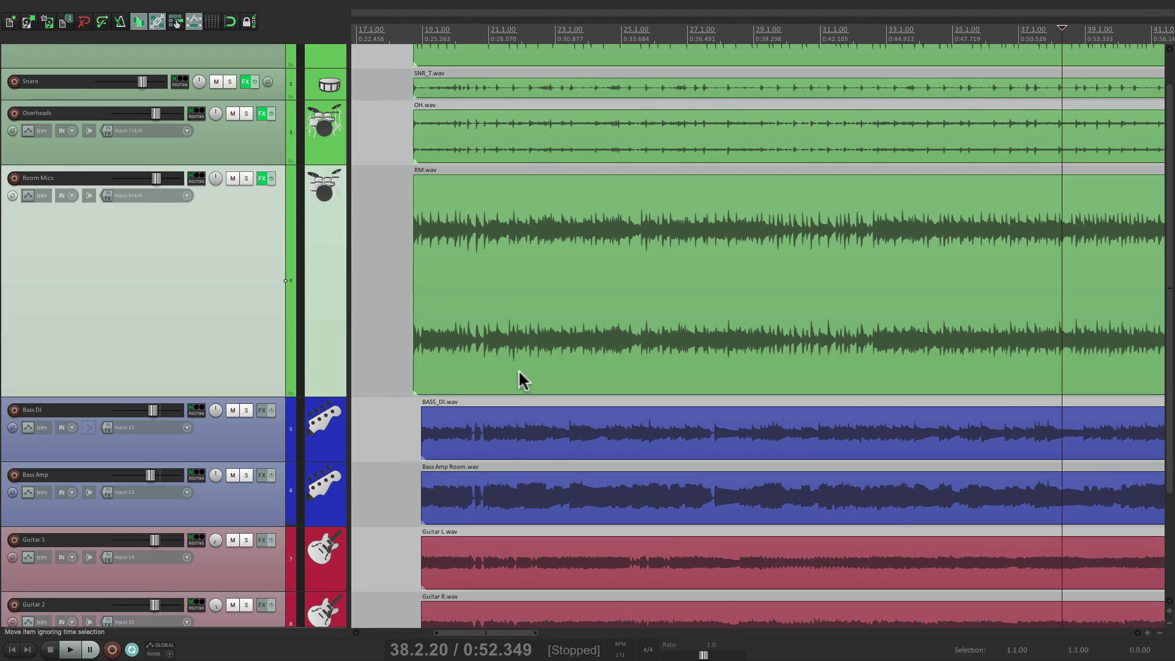
scroll(519, 369, "down", 4)
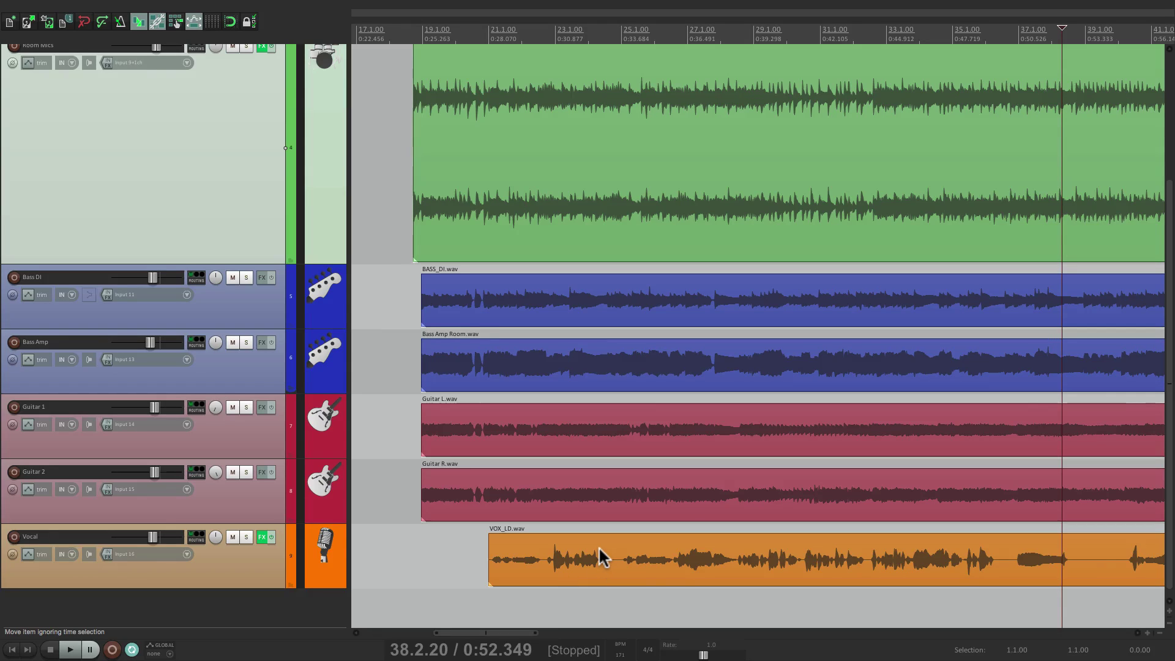
Step: Expand Vocal, Guitar 1 and Bass DI to fill the view in turn, restoring all tracks after each
key("grave")
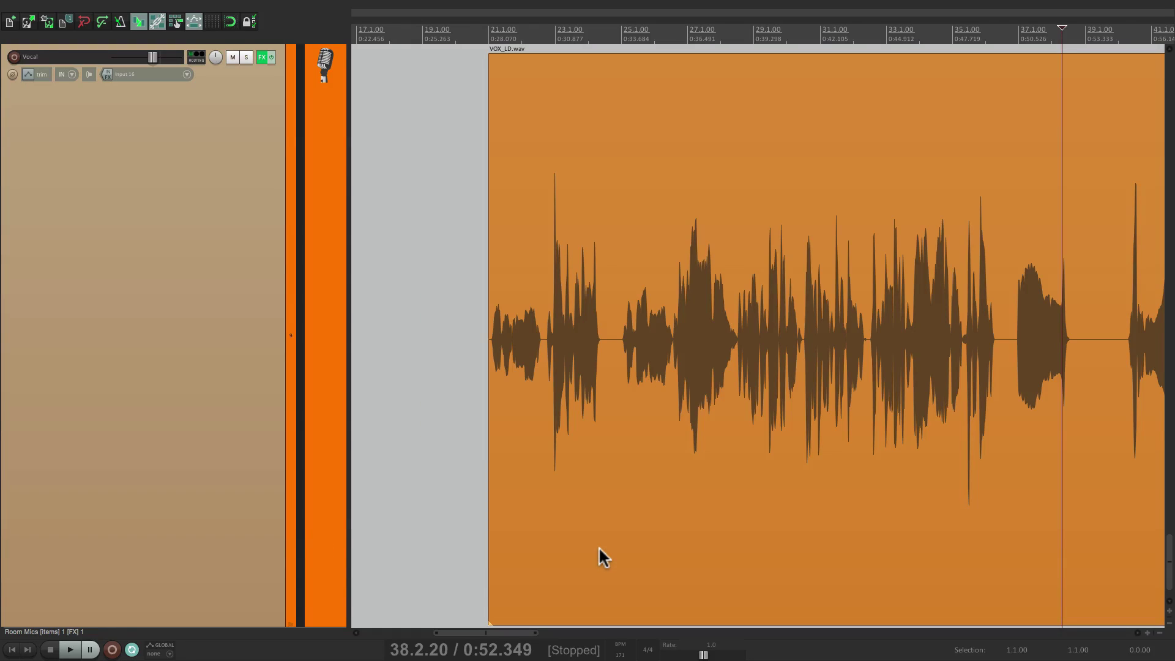
key("grave")
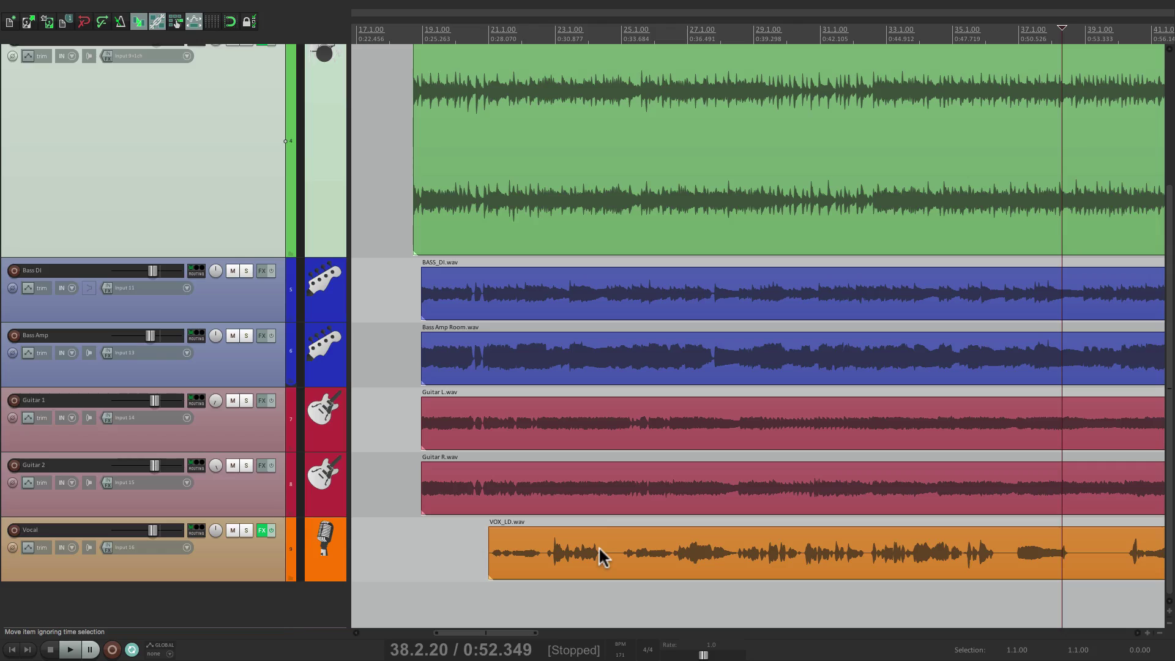
key("grave")
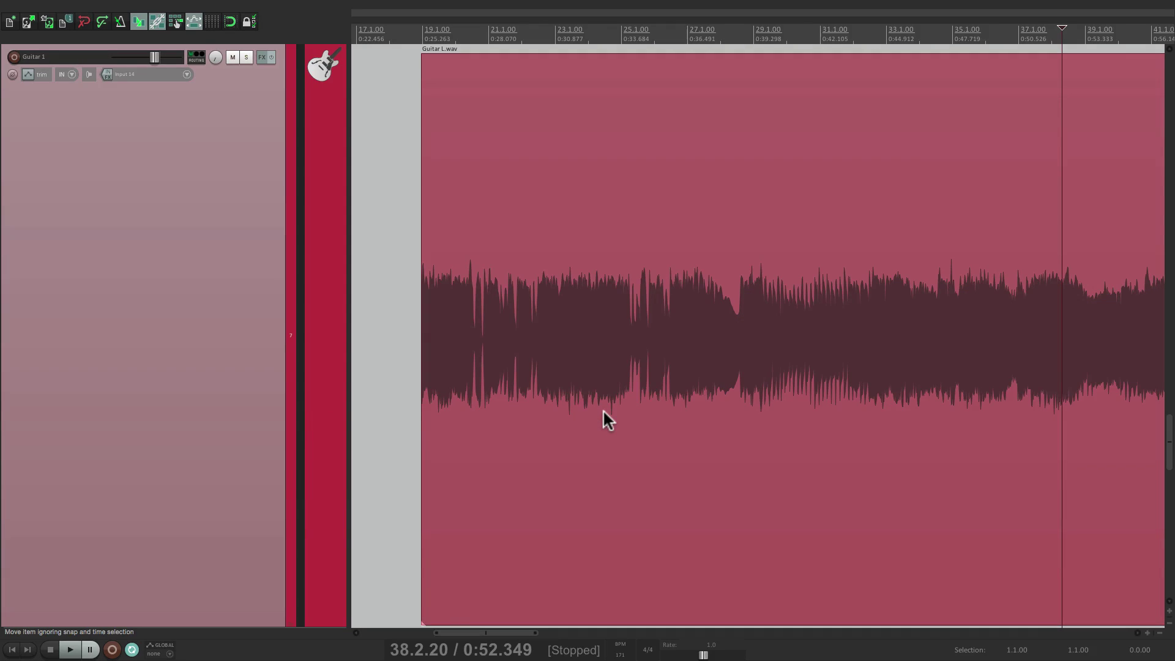
key("grave")
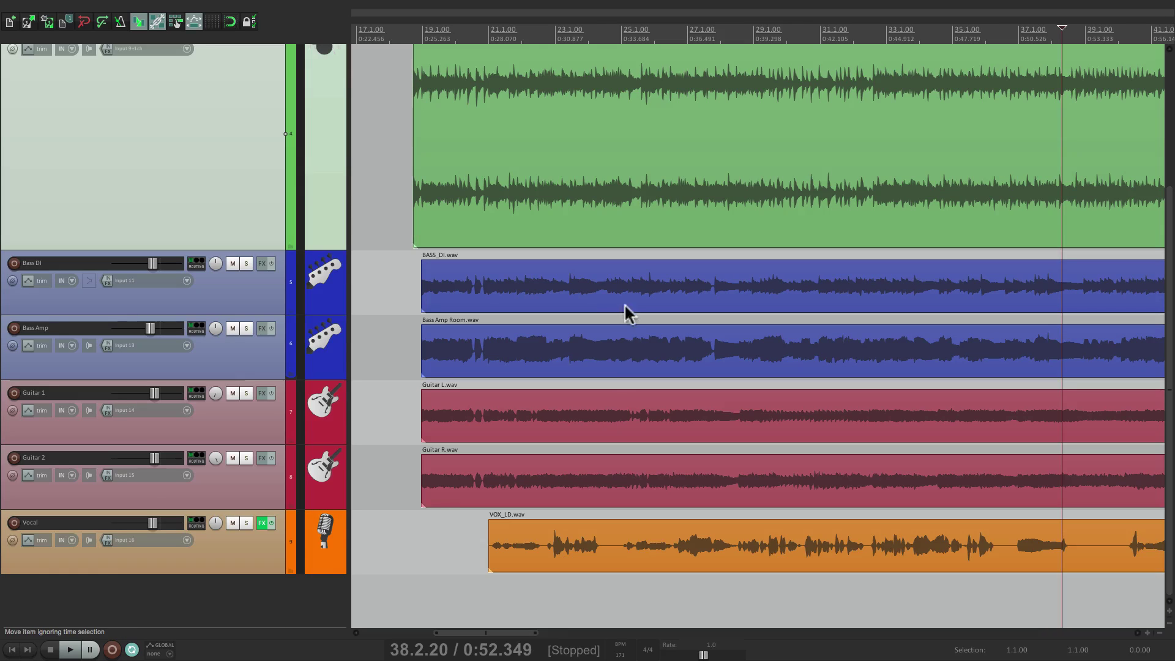
key("grave")
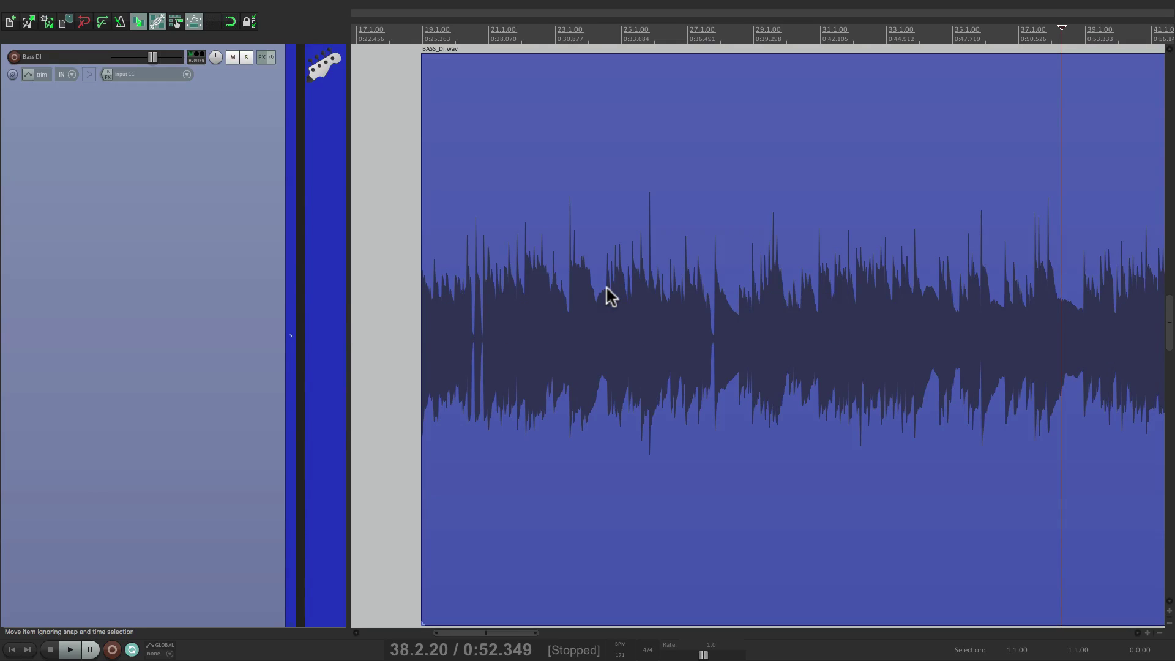
key("grave")
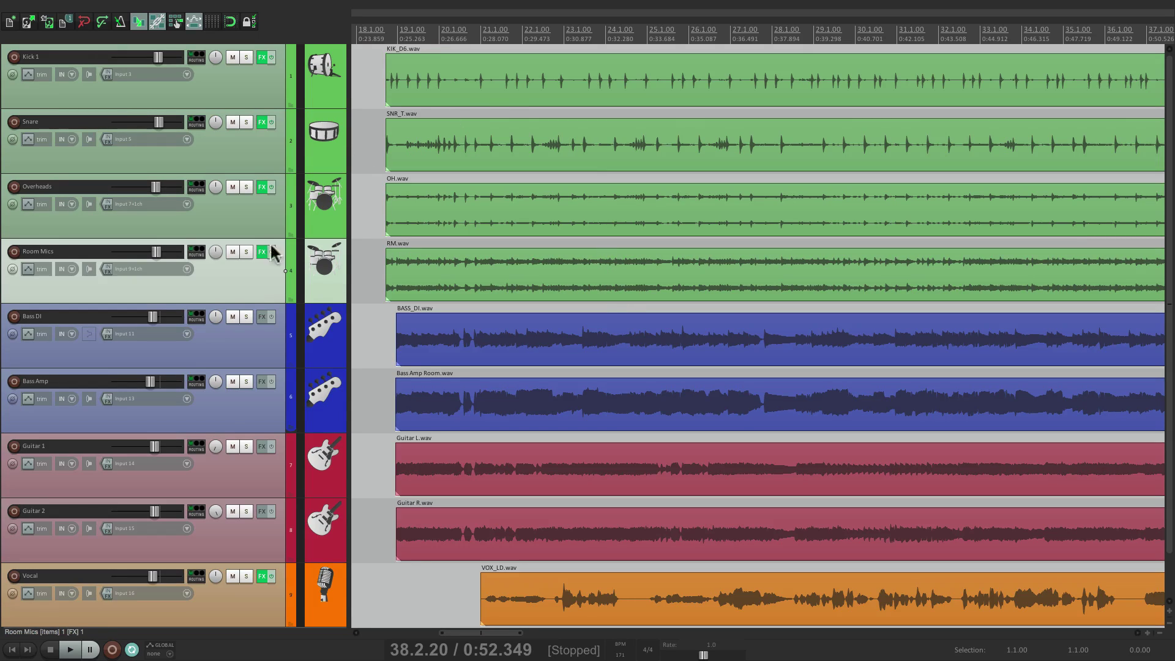
Step: Select Bass DI and Bass Amp and press ~ to maximise them over the other seven tracks
left_click(243, 350)
left_click(252, 420, "ctrl")
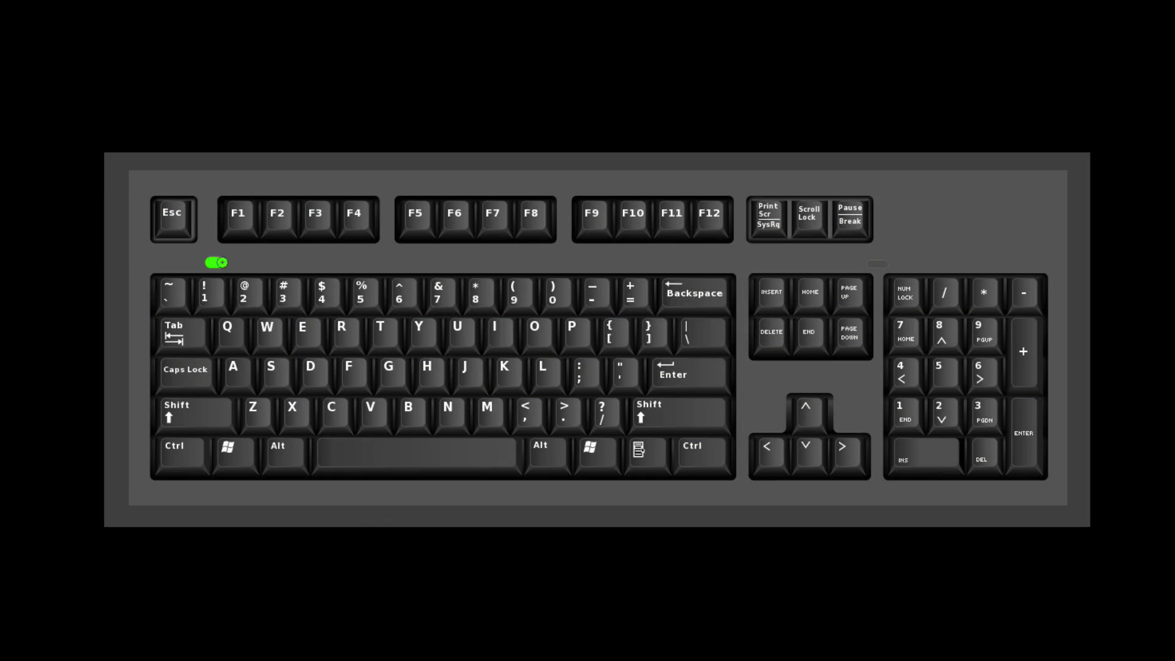
mouse_move(238, 308)
left_mouse_down()
mouse_move(185, 319)
mouse_move(183, 281)
mouse_move(217, 262)
left_mouse_up()
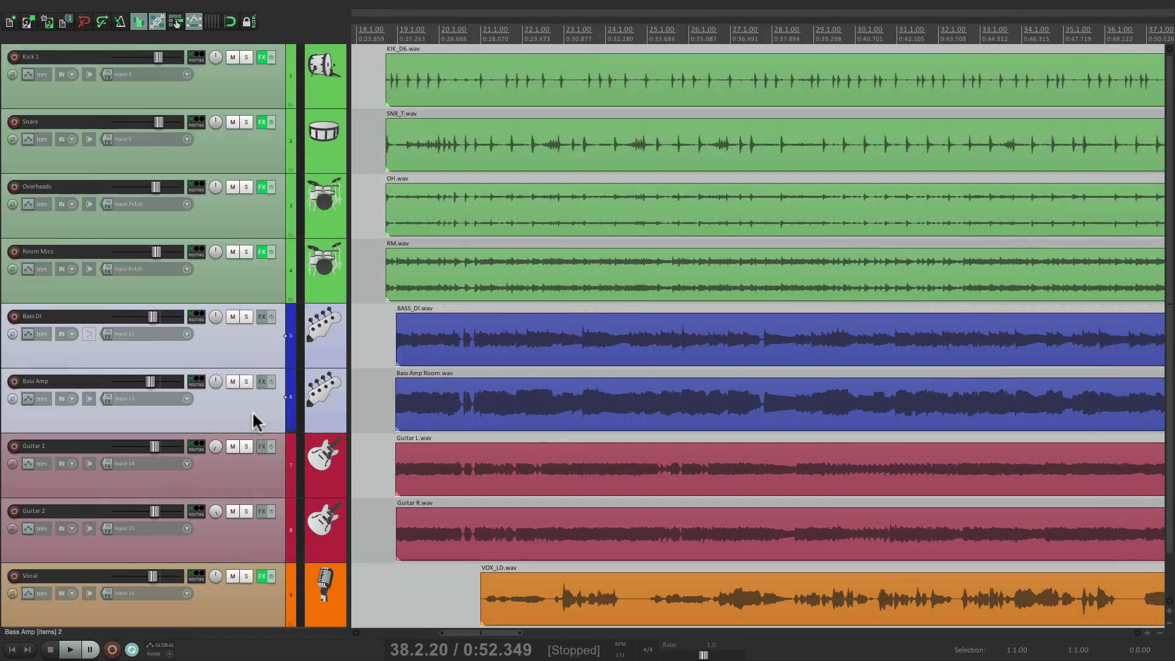
key("grave")
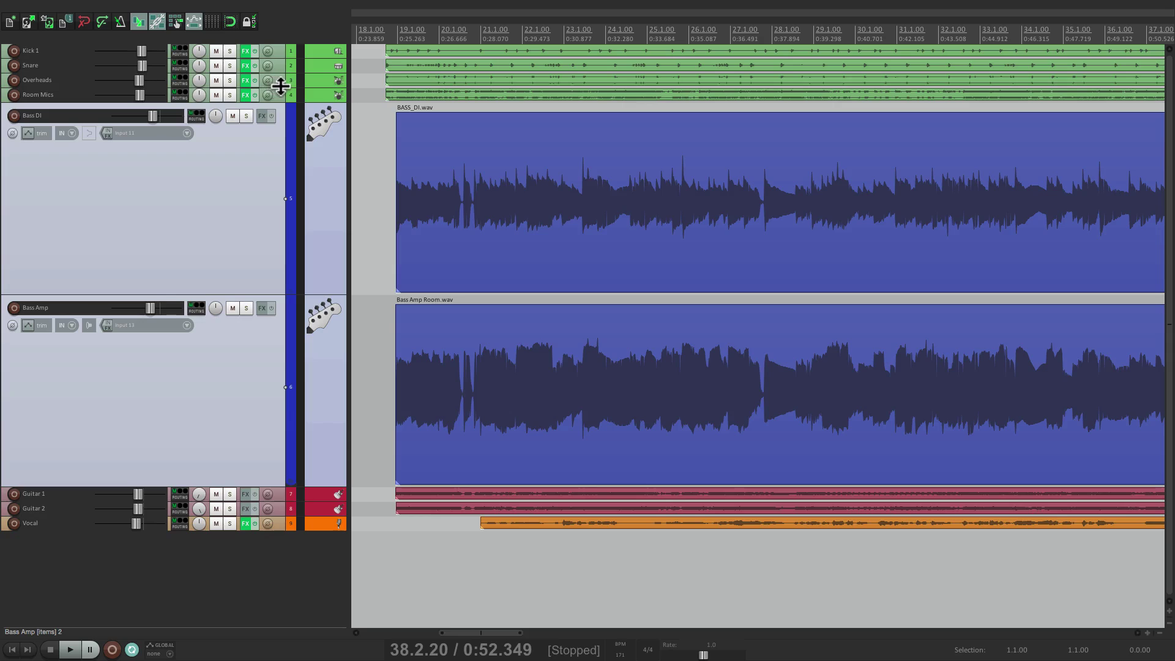
Step: Restore normal track heights, then maximise the Vocal track and restore it again
key("grave")
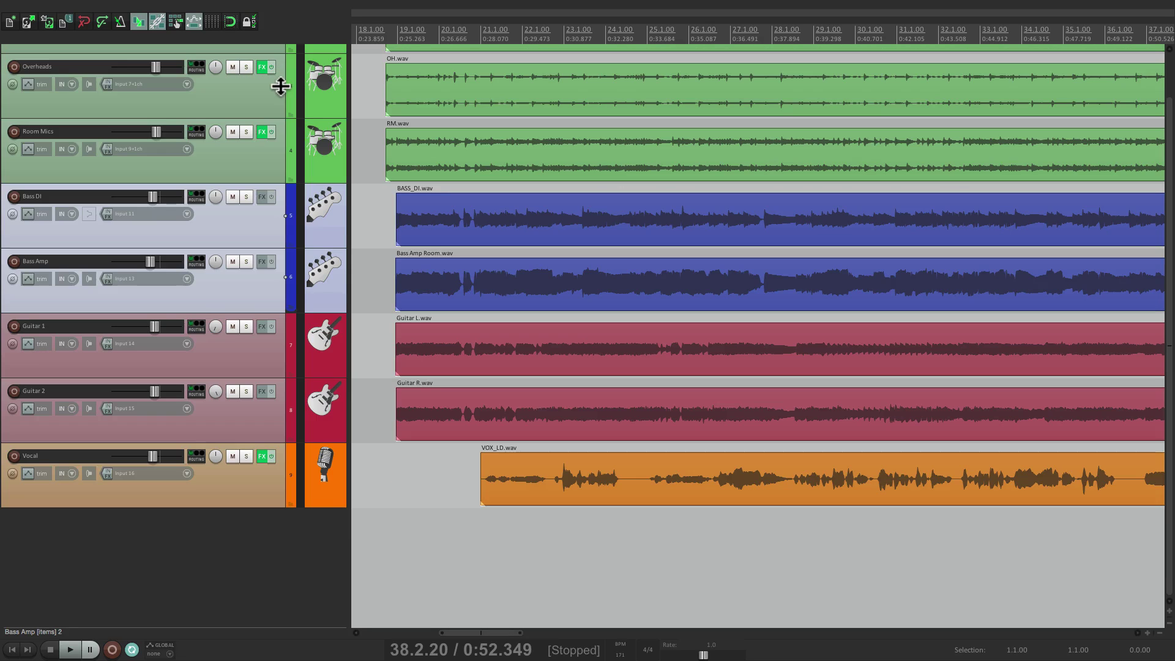
left_click(253, 482)
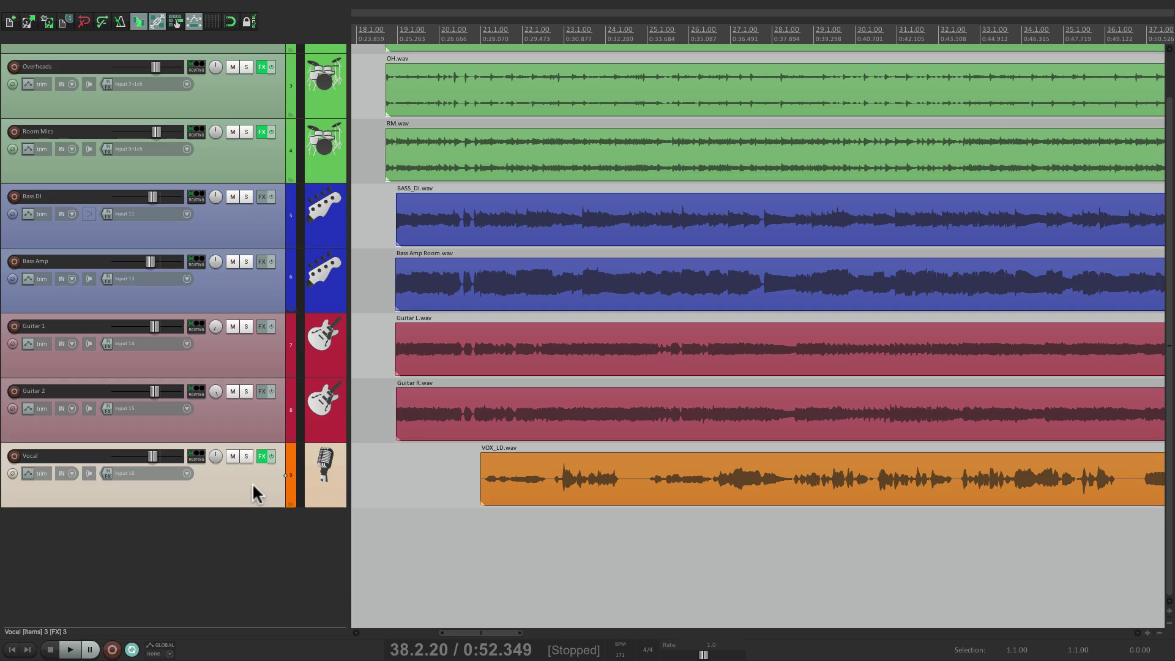
key("grave")
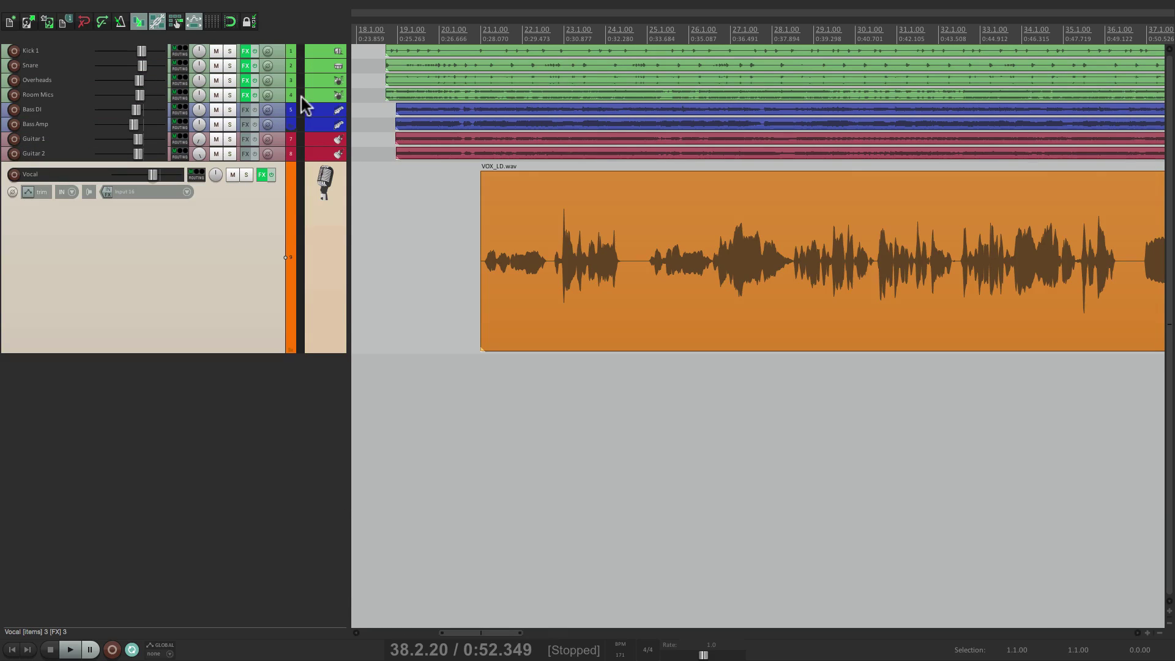
key("grave")
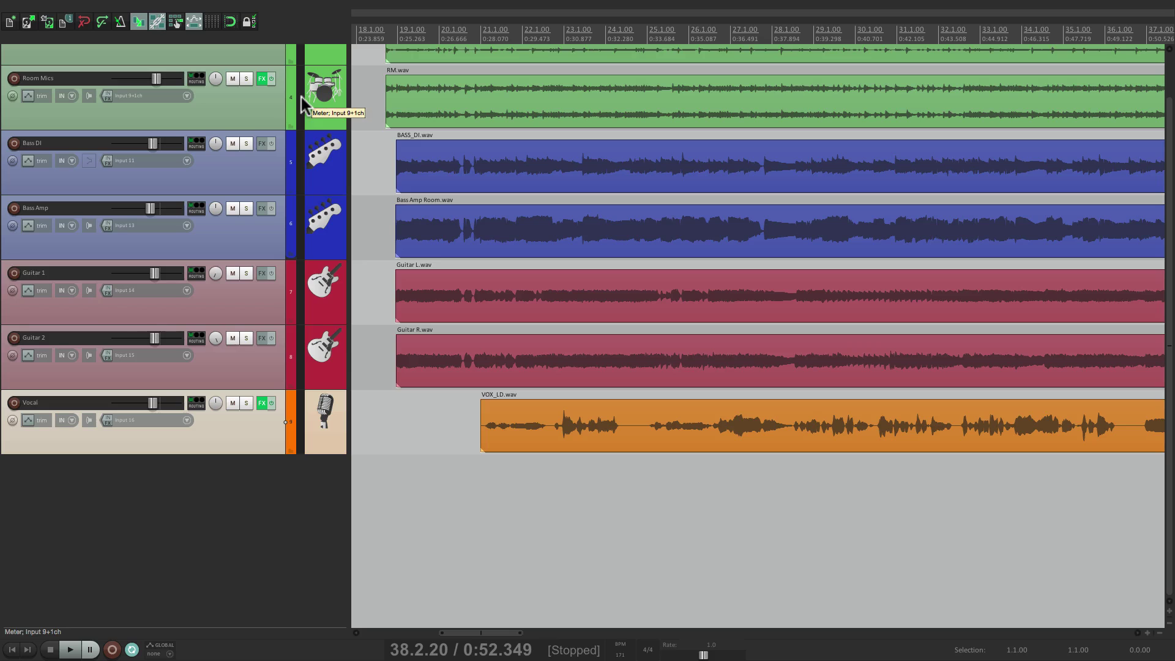
Step: Maximise Guitar 1, then Room Mics, ending with all nine tracks at equal height
left_click(267, 311)
key("grave")
key("grave")
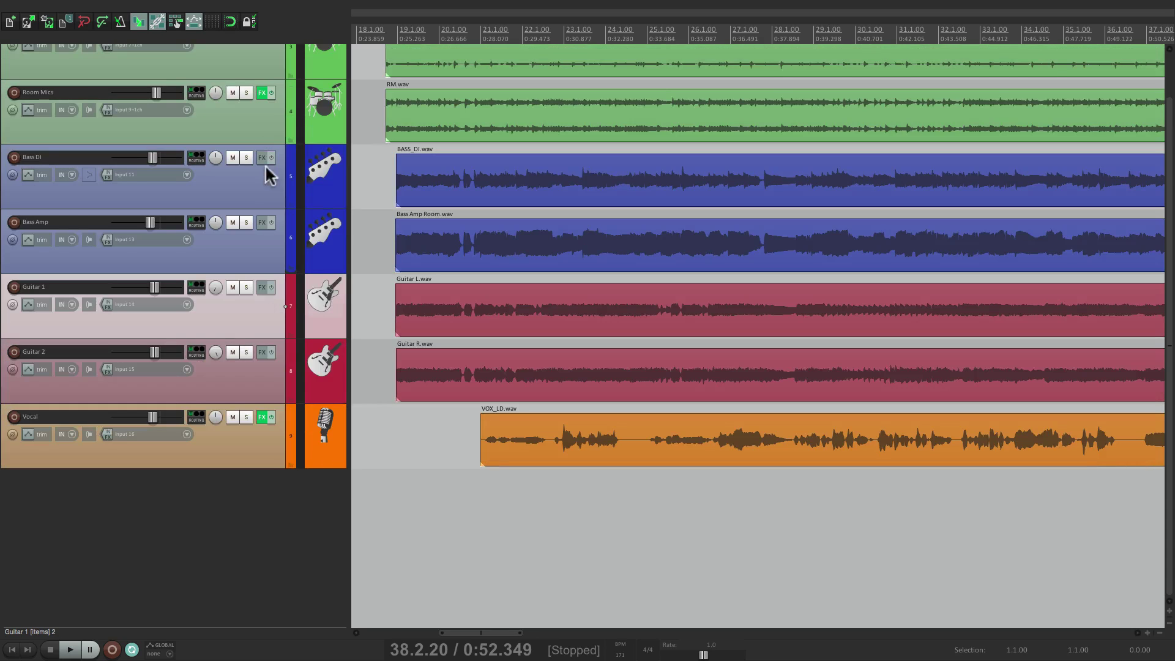
left_click(267, 115)
key("grave")
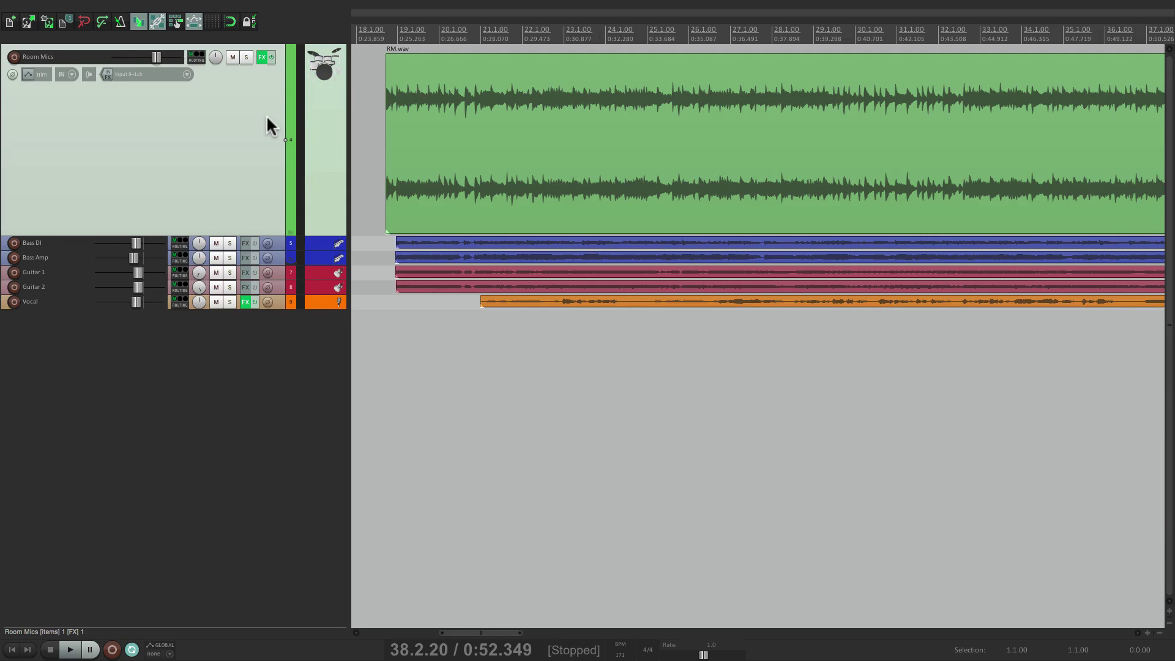
key("grave")
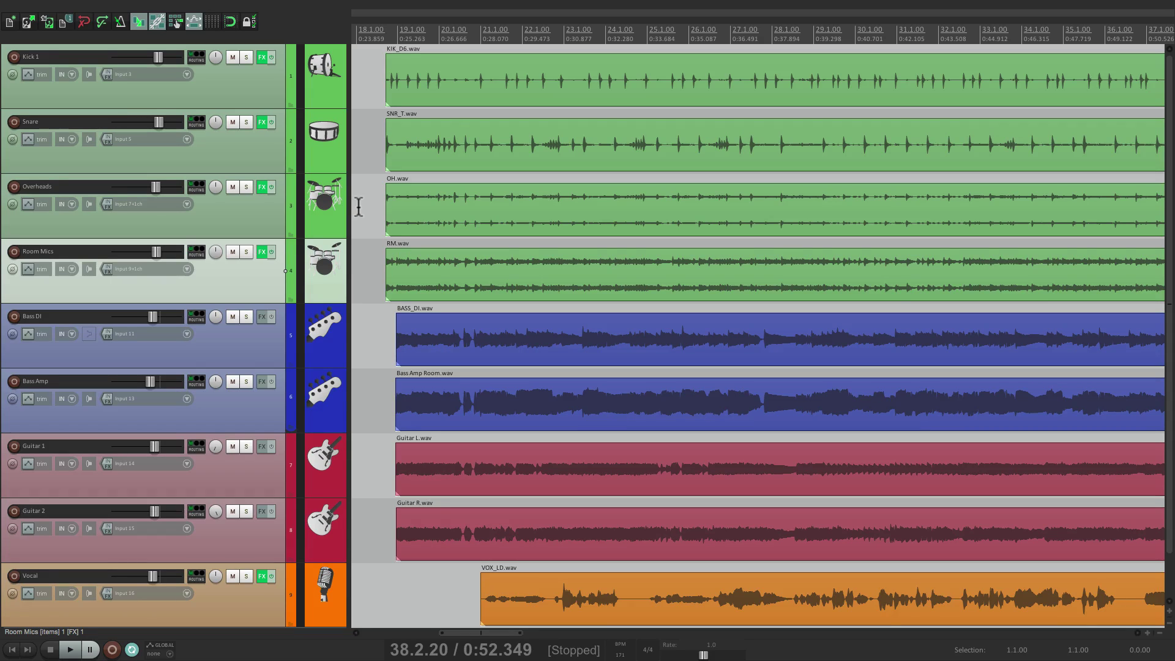
left_click(280, 350)
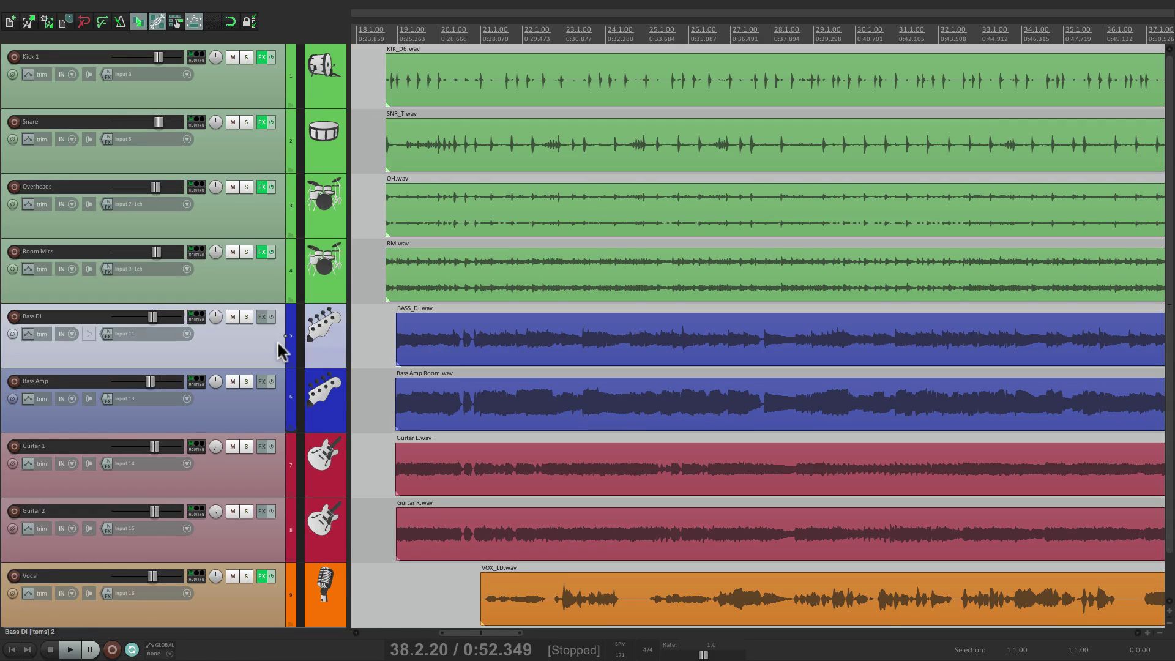
left_click(262, 420, "ctrl")
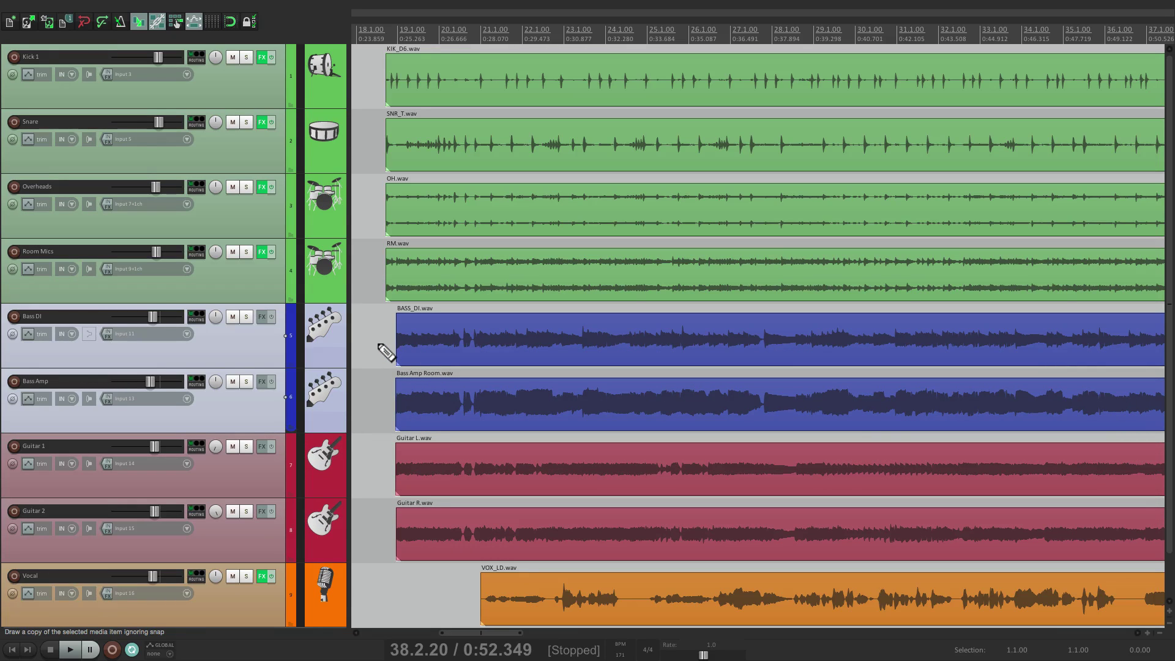
scroll(385, 352, "up", 5)
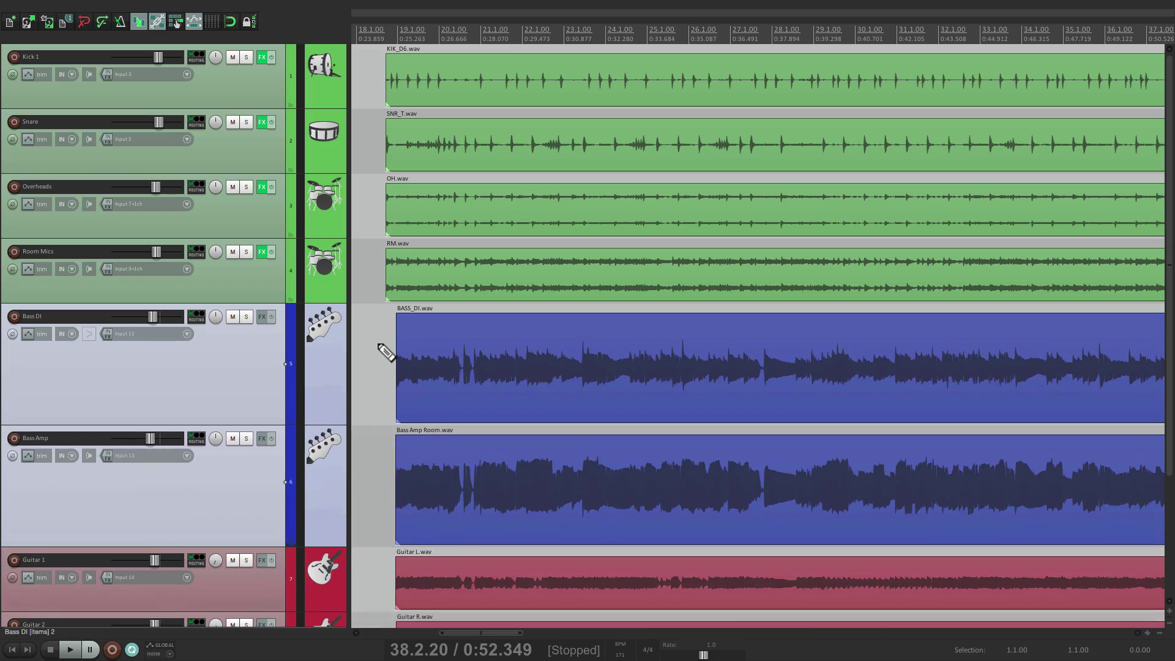
scroll(385, 352, "down", 3)
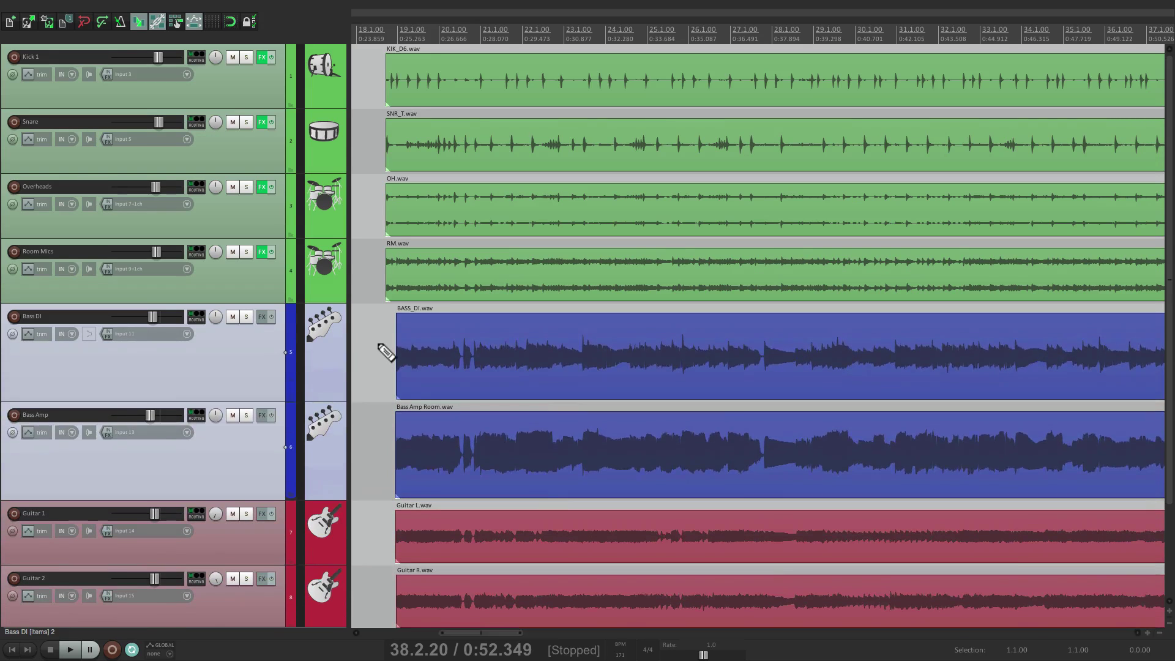
scroll(385, 352, "up", 3)
scroll(385, 350, "down", 1)
left_click(260, 286)
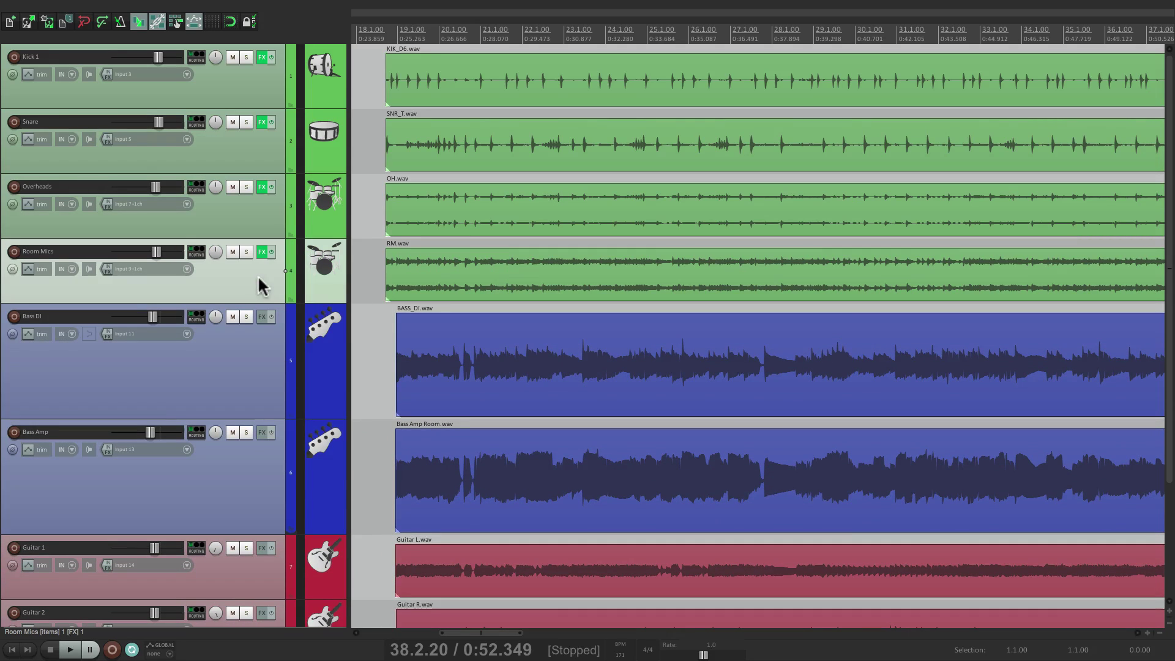
scroll(385, 285, "up", 2)
scroll(386, 287, "down", 2)
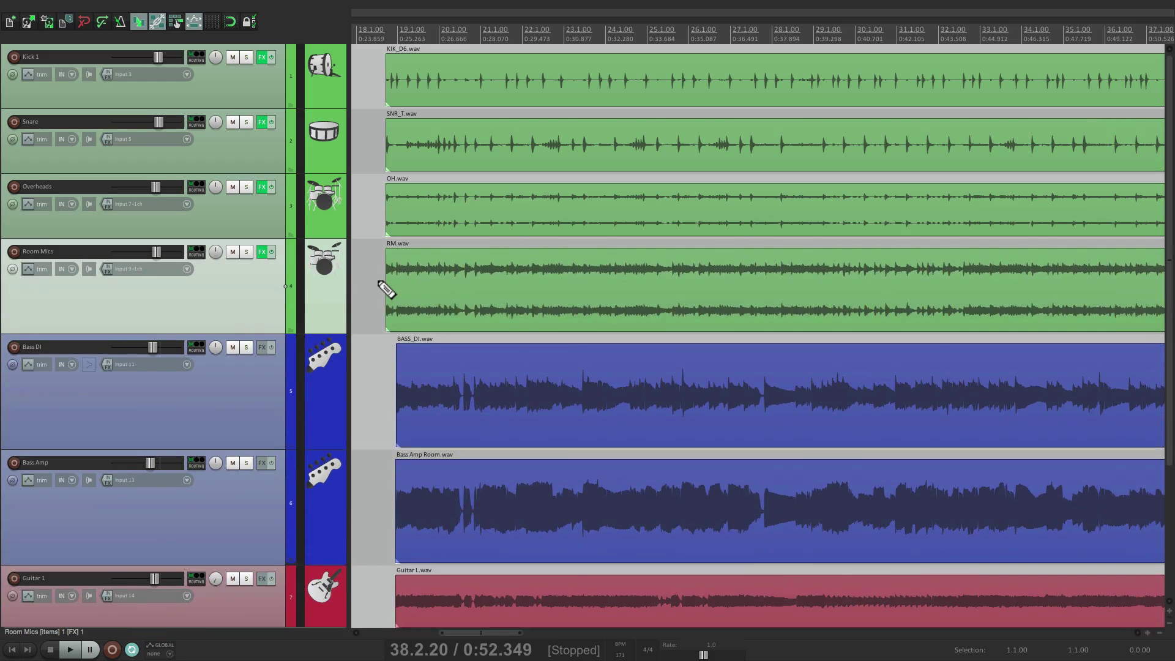
scroll(440, 335, "down", 3)
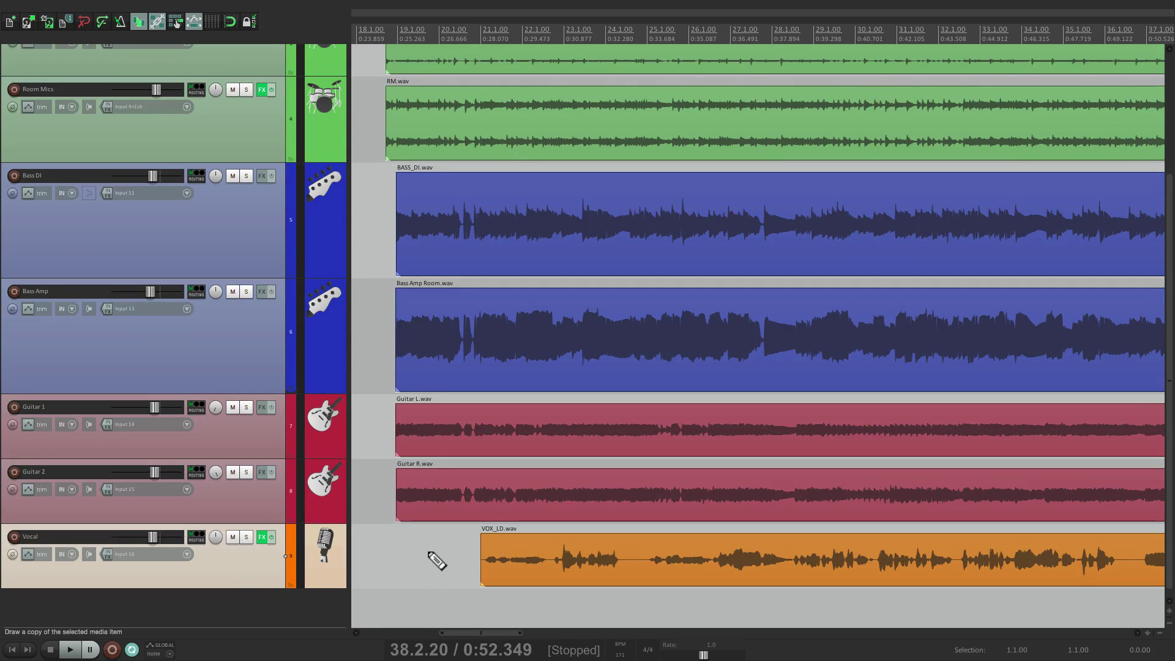
scroll(435, 560, "up", 3)
scroll(436, 560, "down", 3)
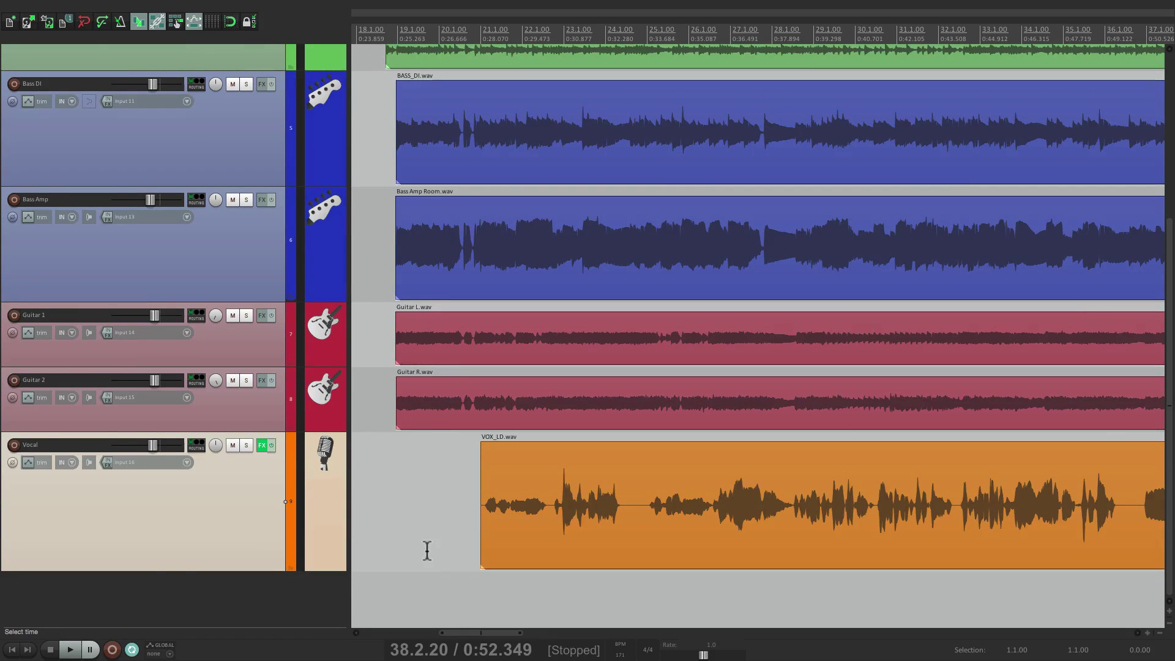
scroll(427, 551, "down", 3)
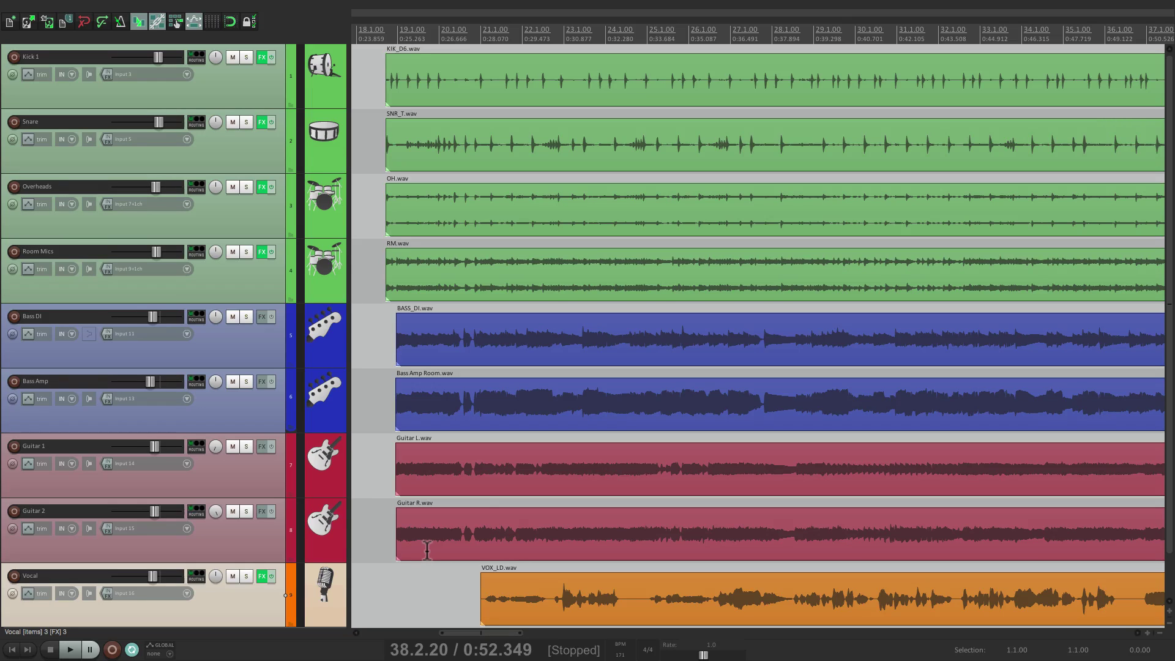
Step: Split the VOX_LD item at two points into three pieces
left_click(553, 592)
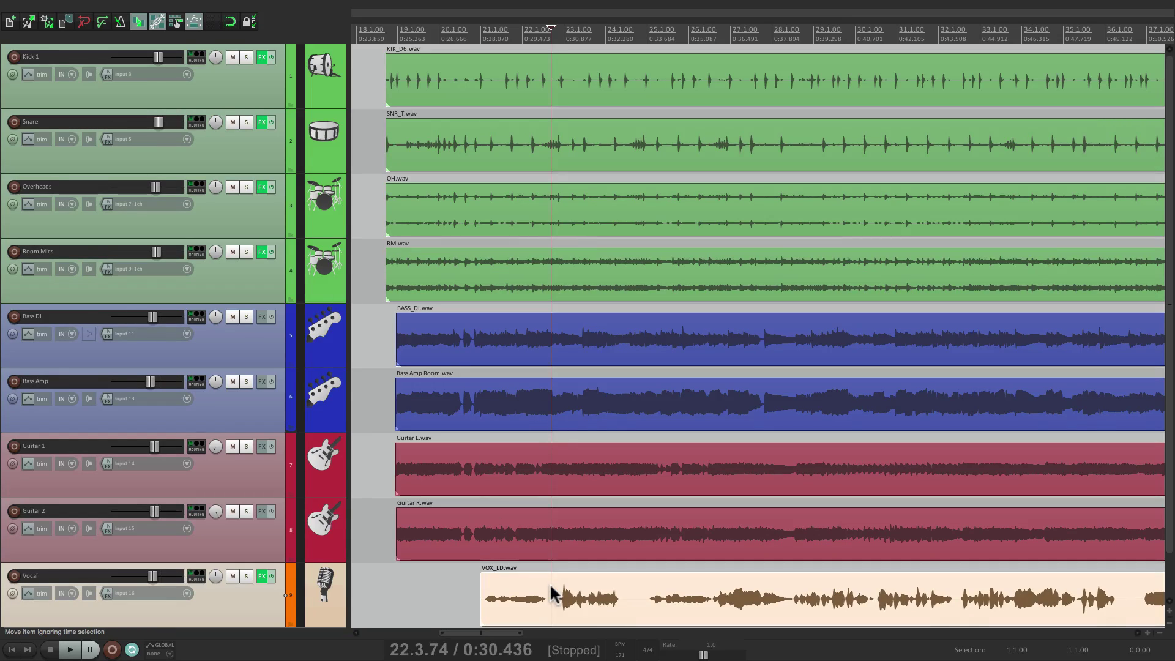
key("s")
left_click(633, 597)
key("s")
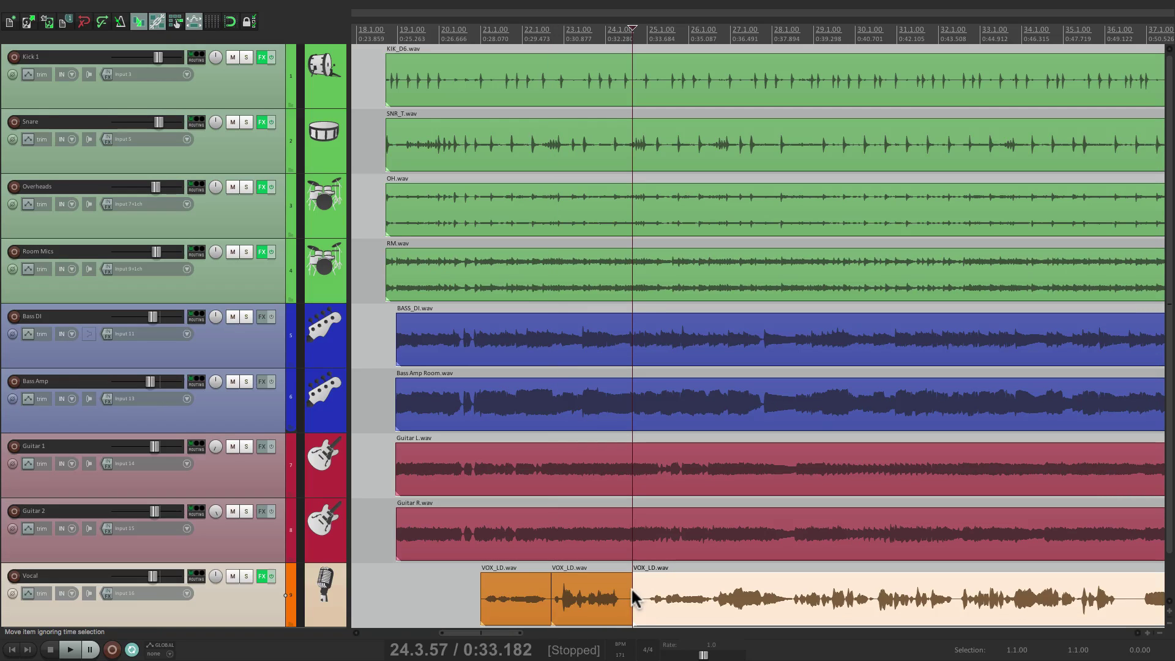
Step: Zoom to the middle VOX_LD piece and back, then to the BASS_DI item and back
left_click(590, 586)
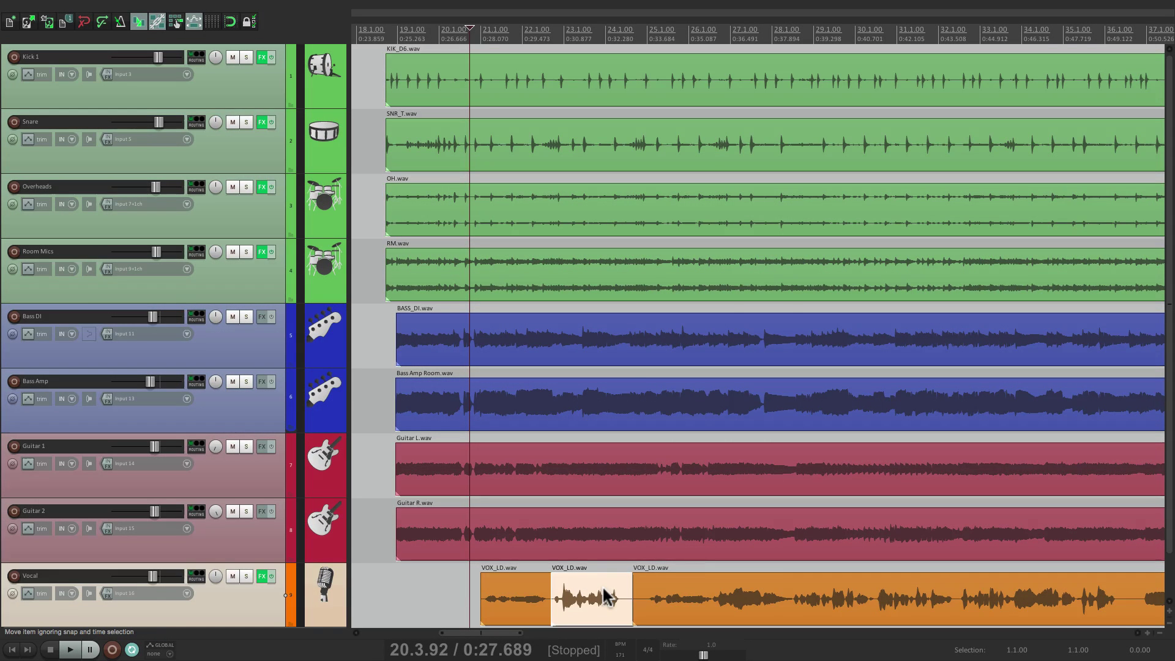
key("z")
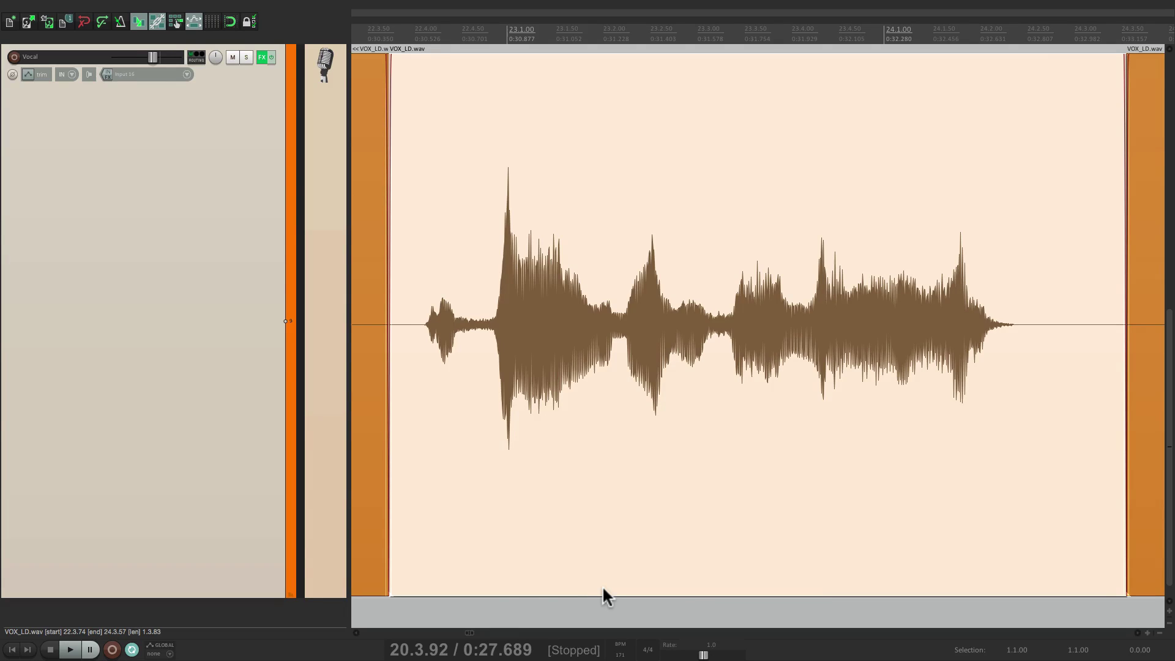
key("z")
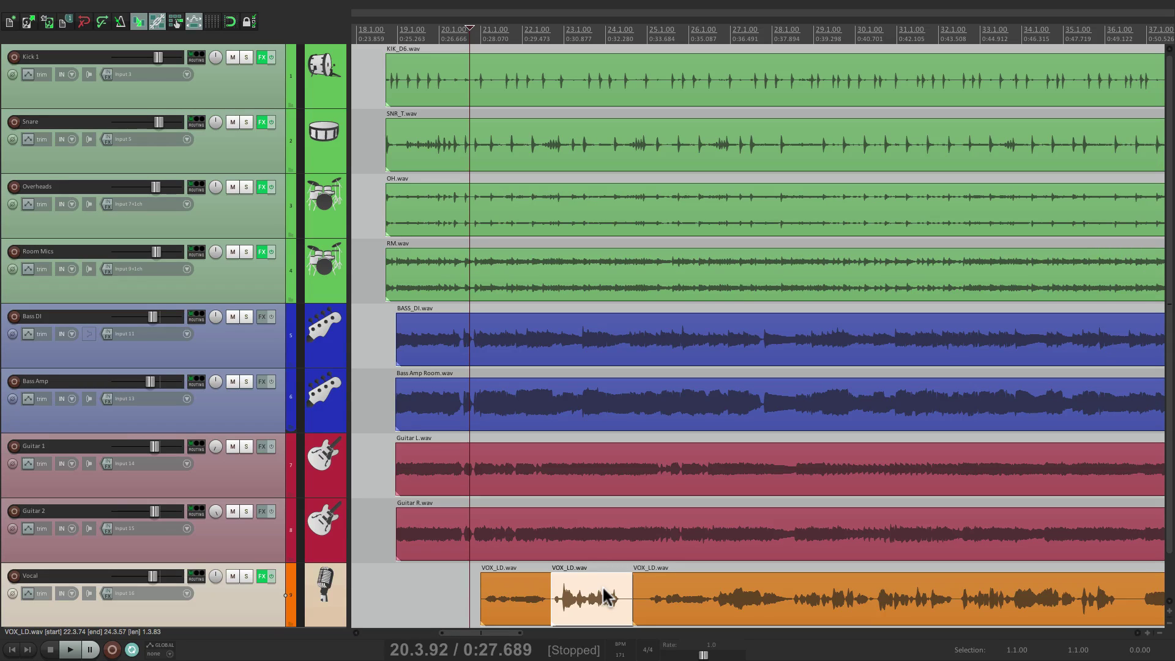
left_click(580, 333)
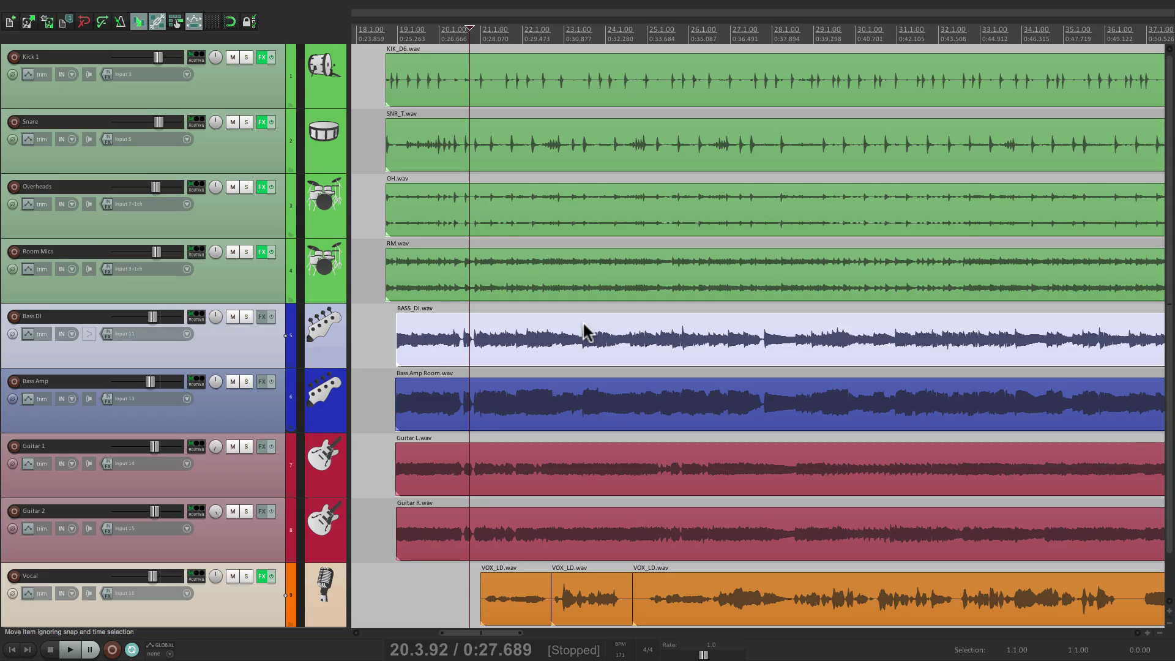
key("z")
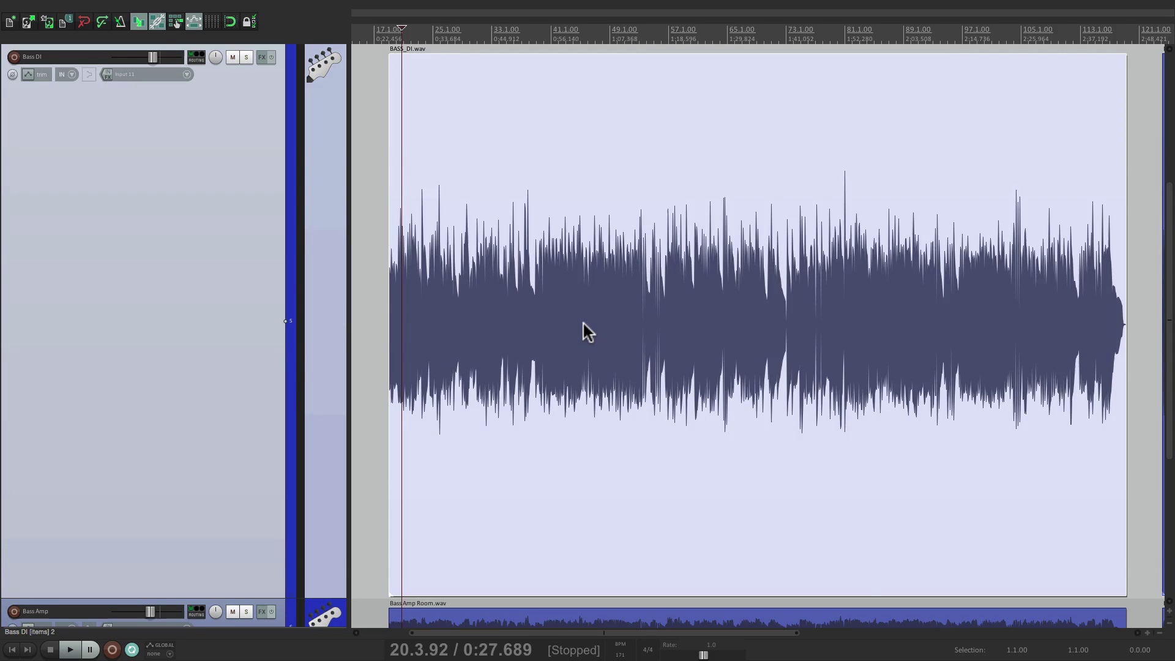
key("z")
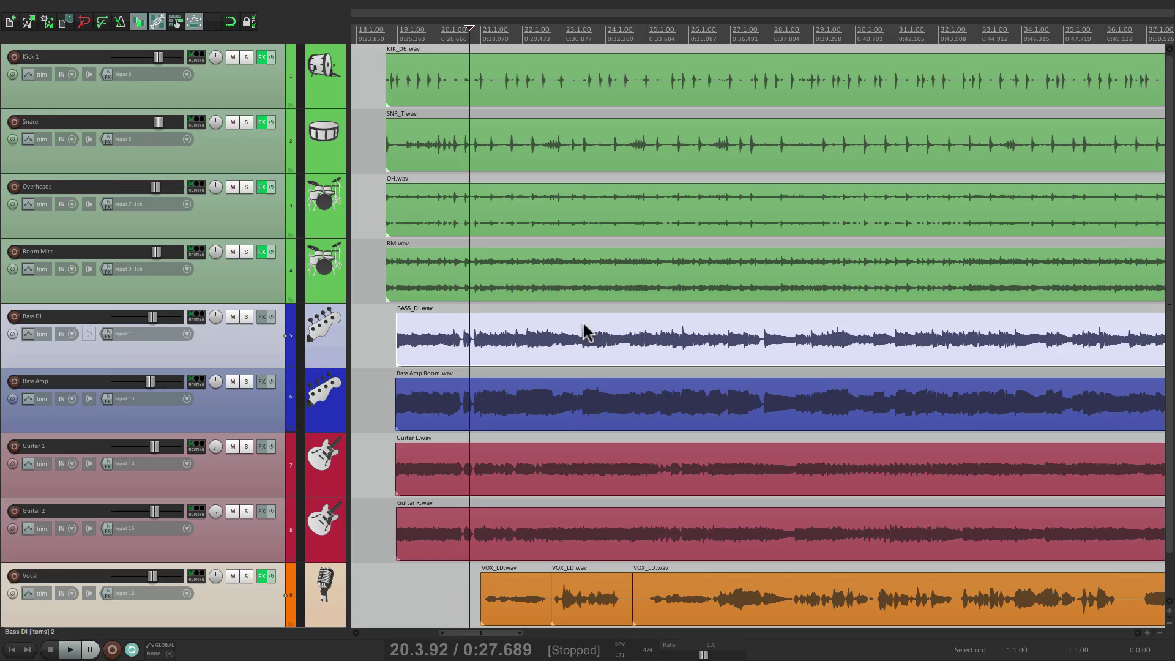
Step: Filter Actions for 'zoom', review zoom shortcuts, and find 'View: Zoom out project' is Cmd+Page Down
key("shift+slash")
type("zoom")
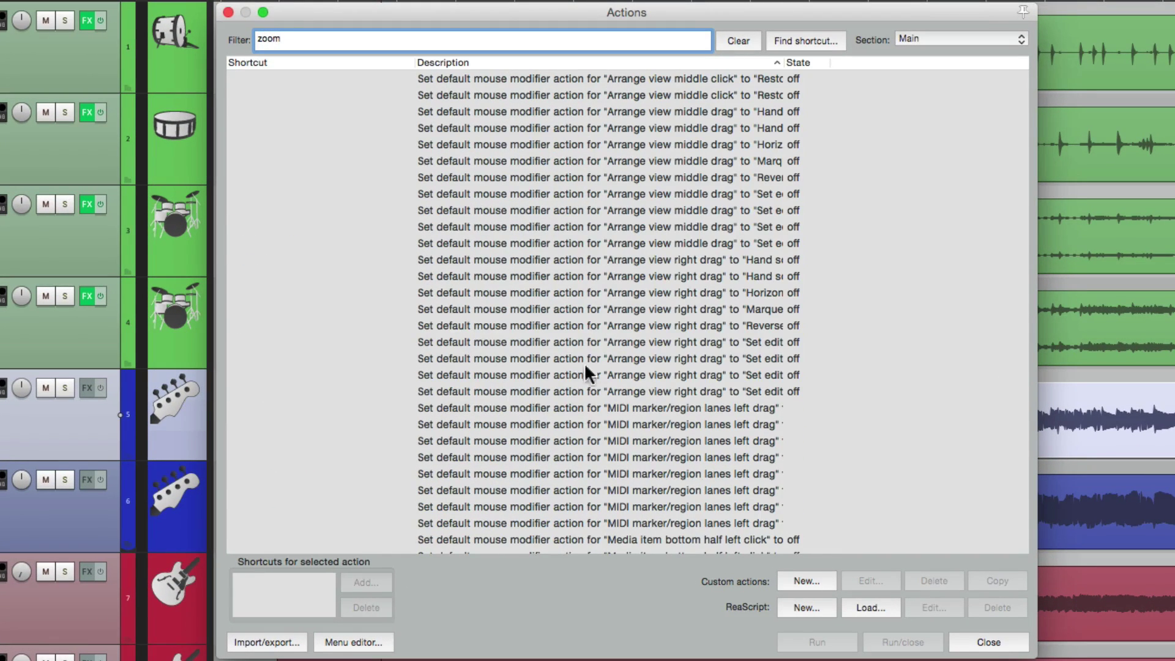
scroll(592, 358, "down", 10)
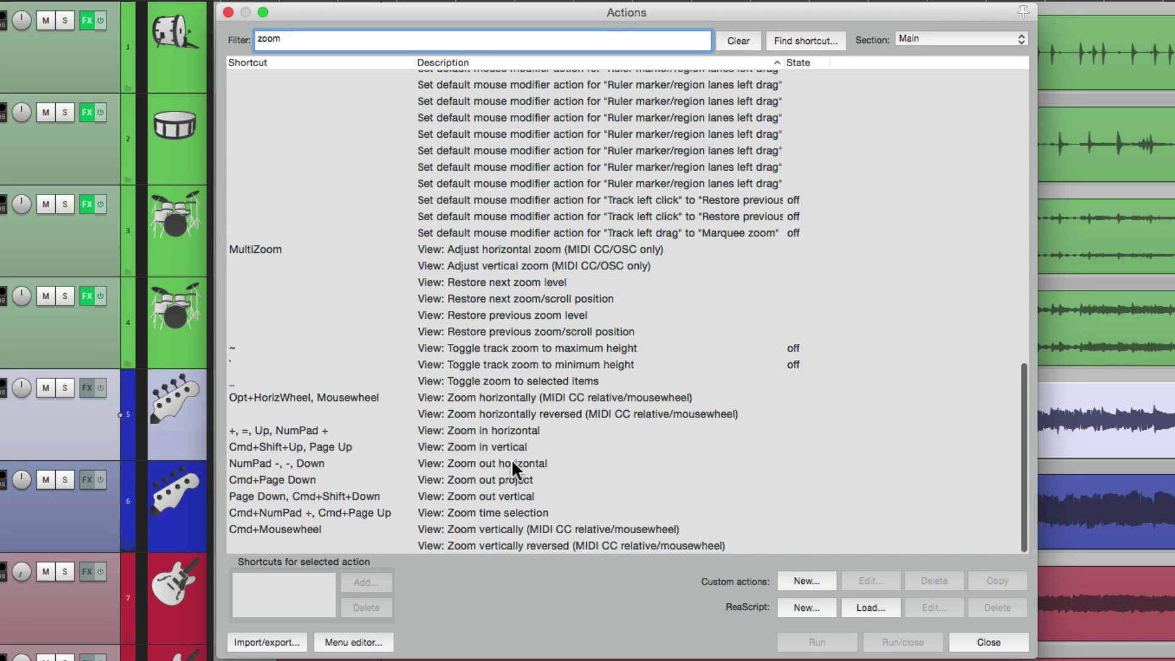
left_click(491, 397)
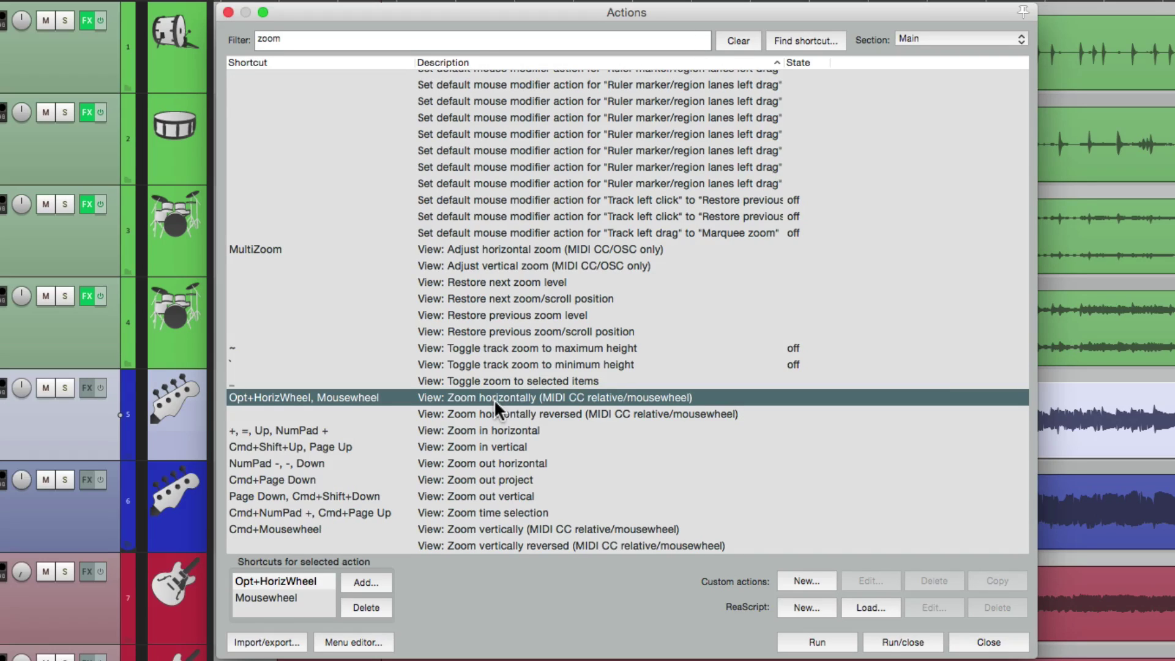
left_click(517, 429)
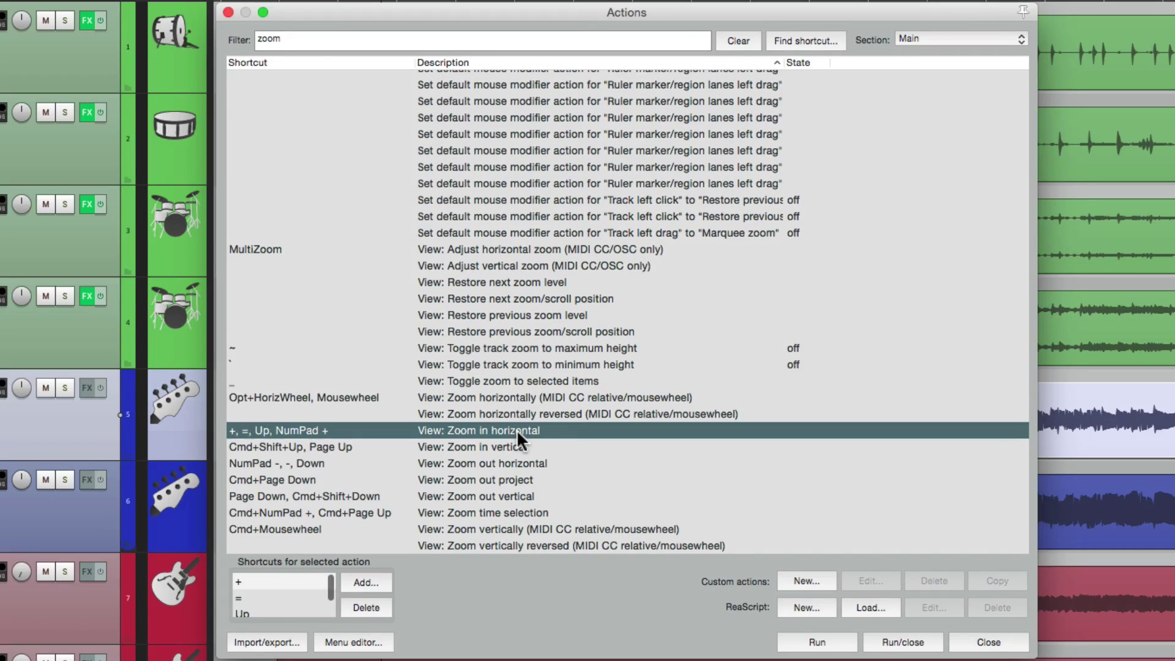
left_click(502, 447)
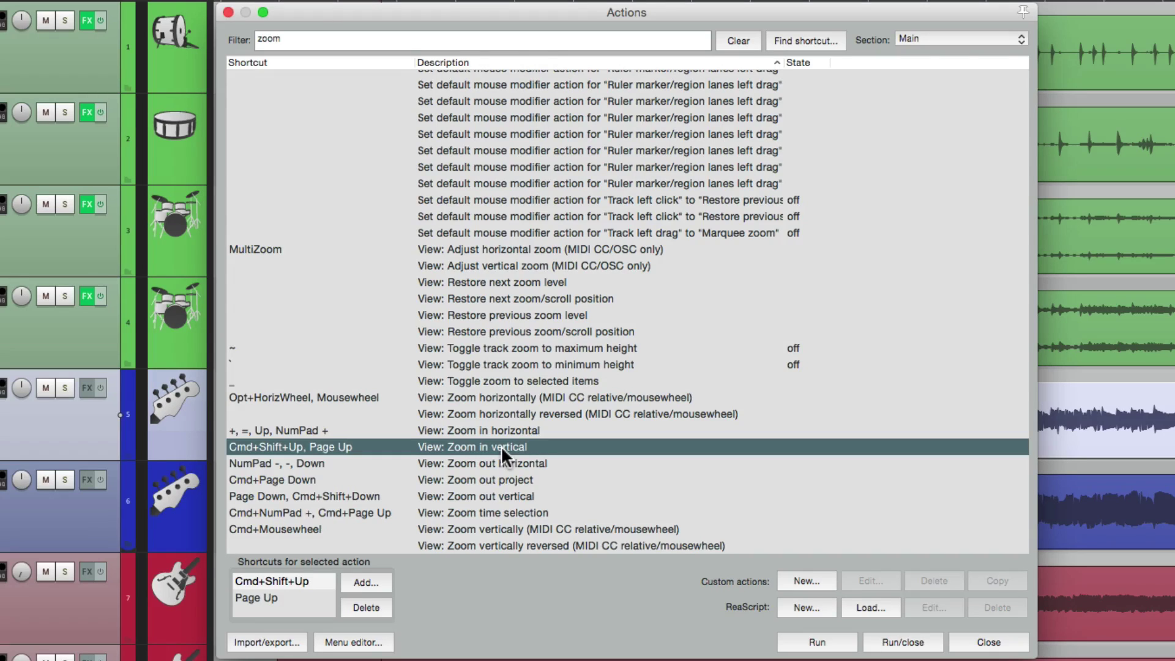
left_click(493, 483)
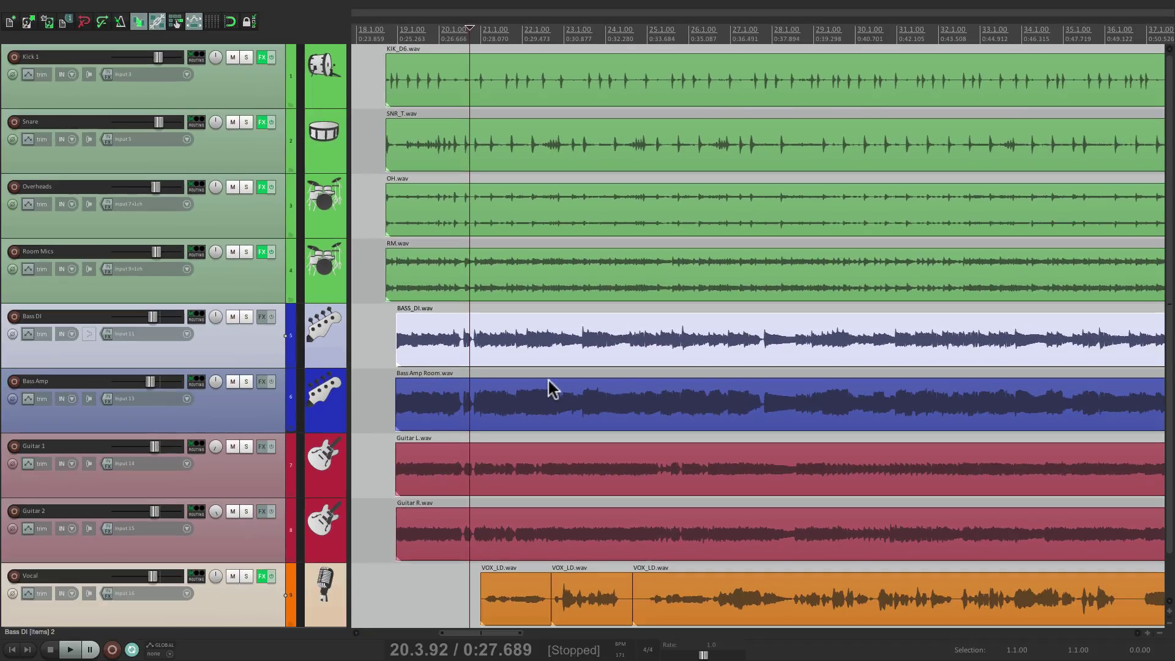
key("ctrl+Page_Down")
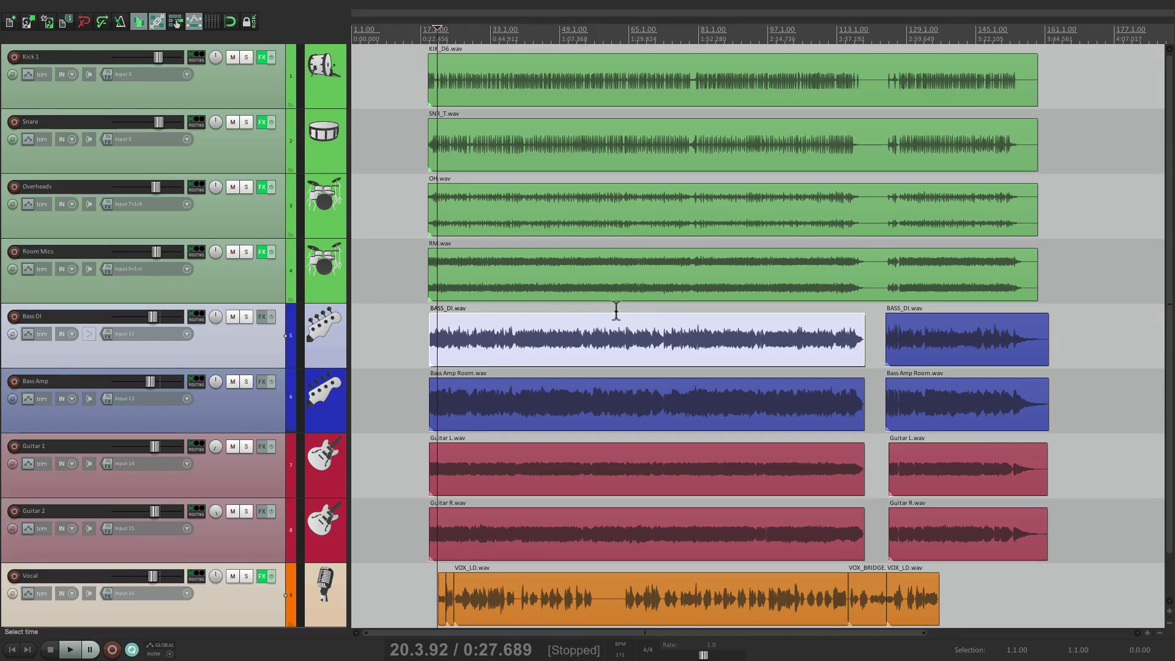
scroll(616, 308, "up", 2)
scroll(616, 307, "up", 10)
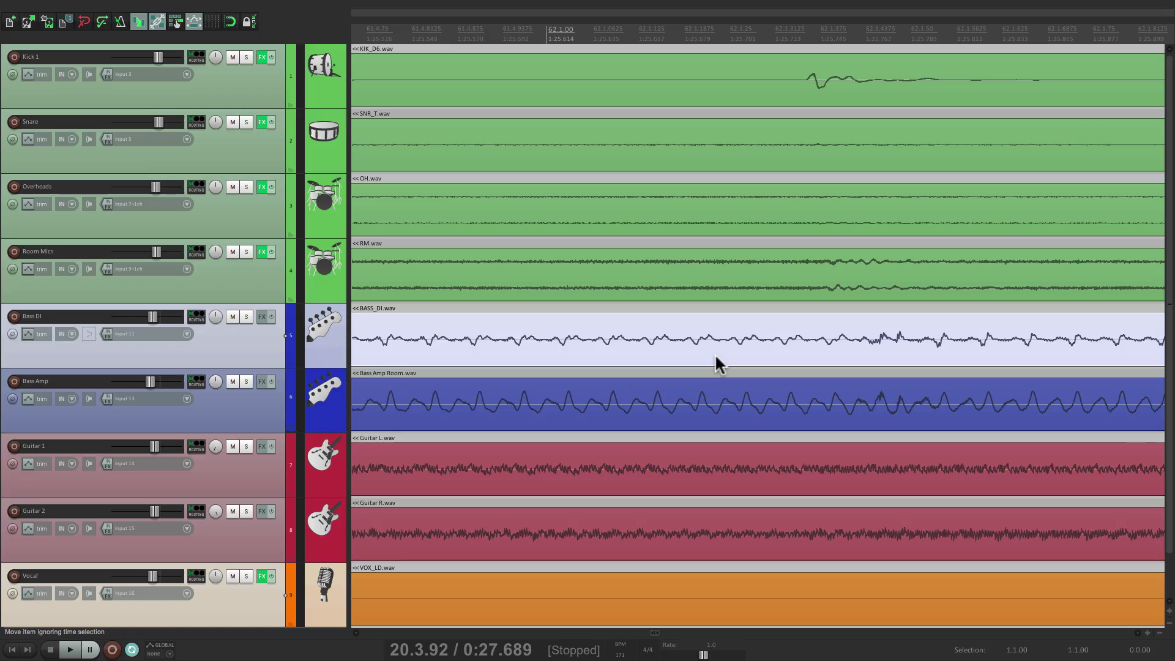
scroll(719, 365, "down", 12)
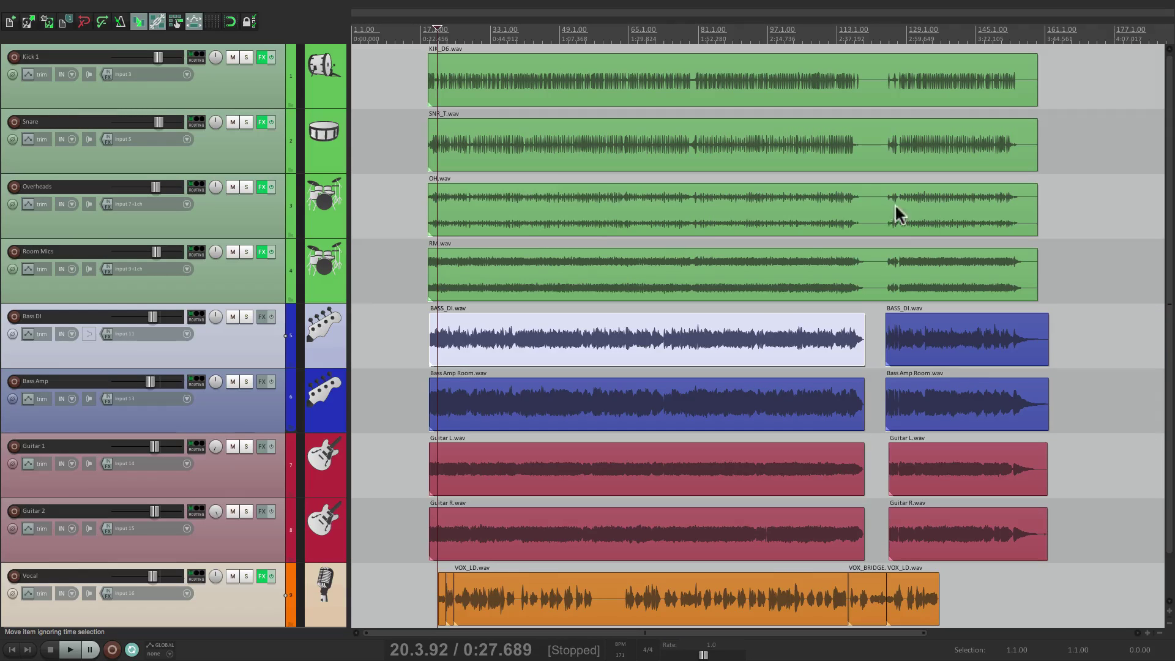
key("question")
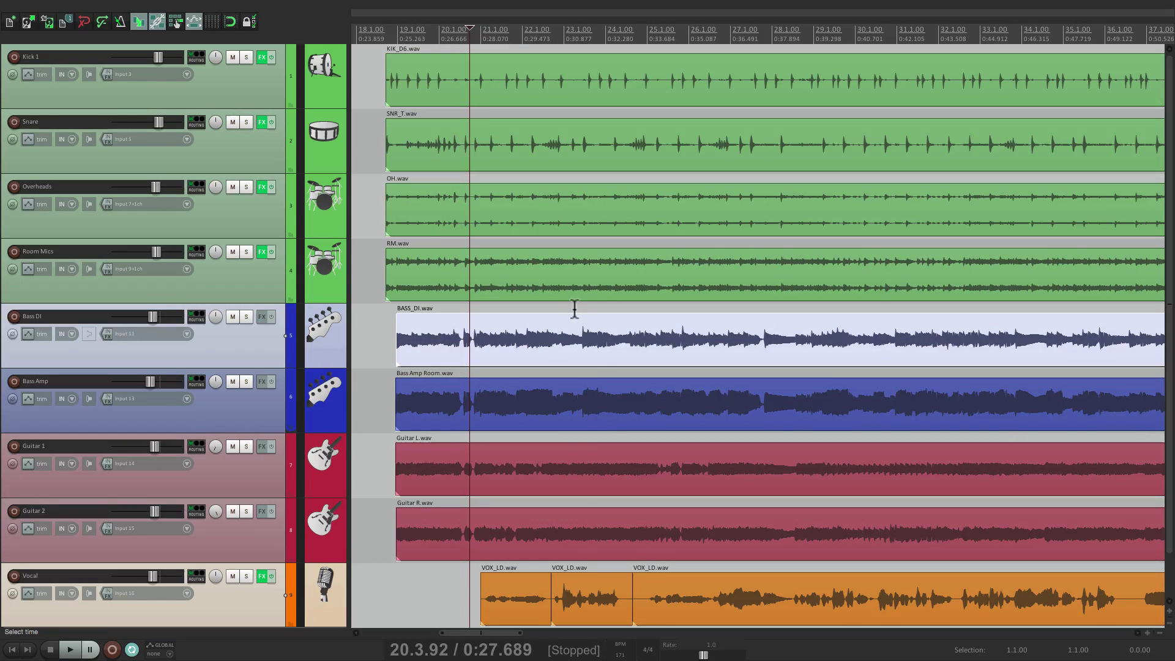
Step: Zoom to a bar 23–26 selection and back, then zoom to a short selection near bar 18.3
left_click_drag(573, 309, 751, 321)
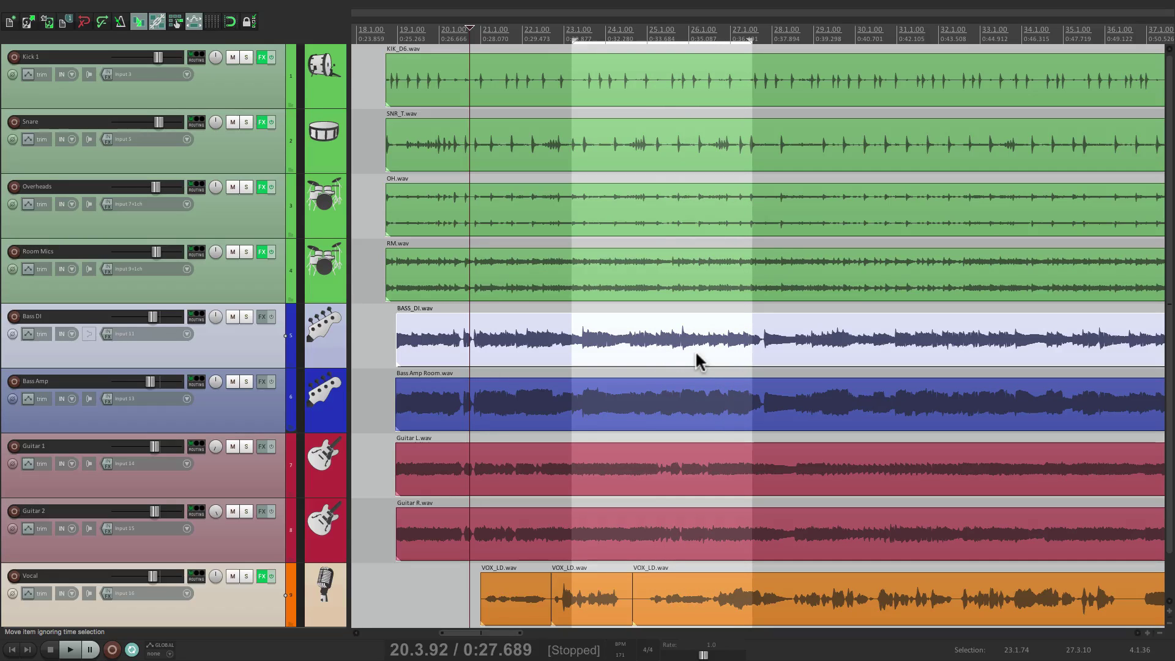
key("ctrl+Page_Up")
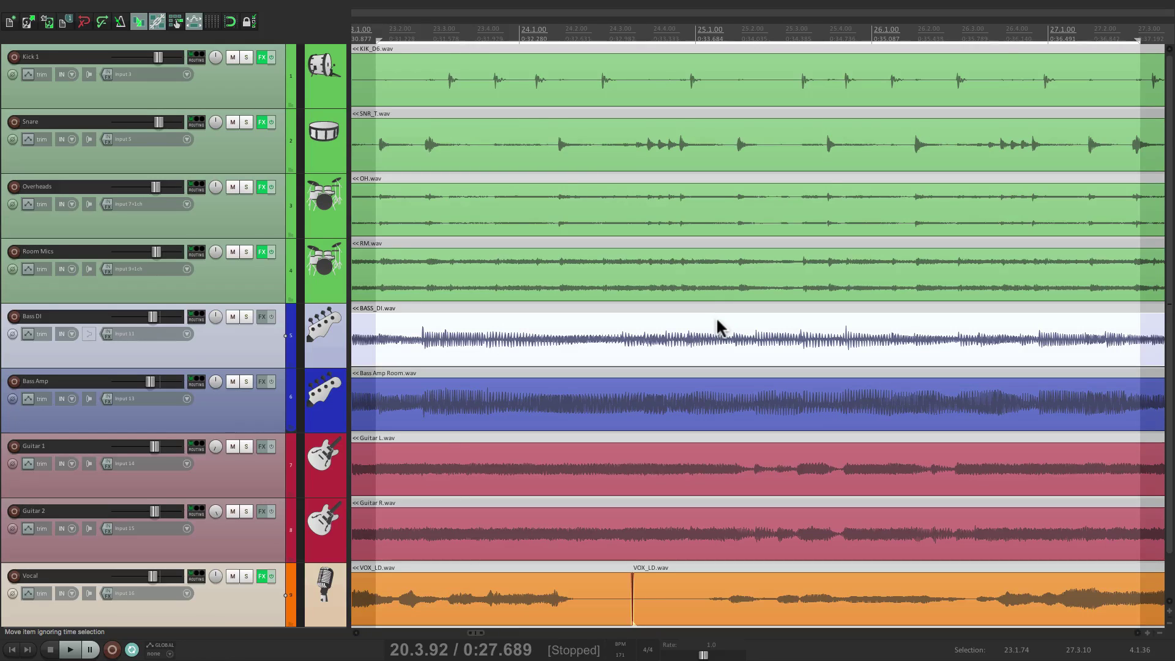
key("ctrl+Page_Down")
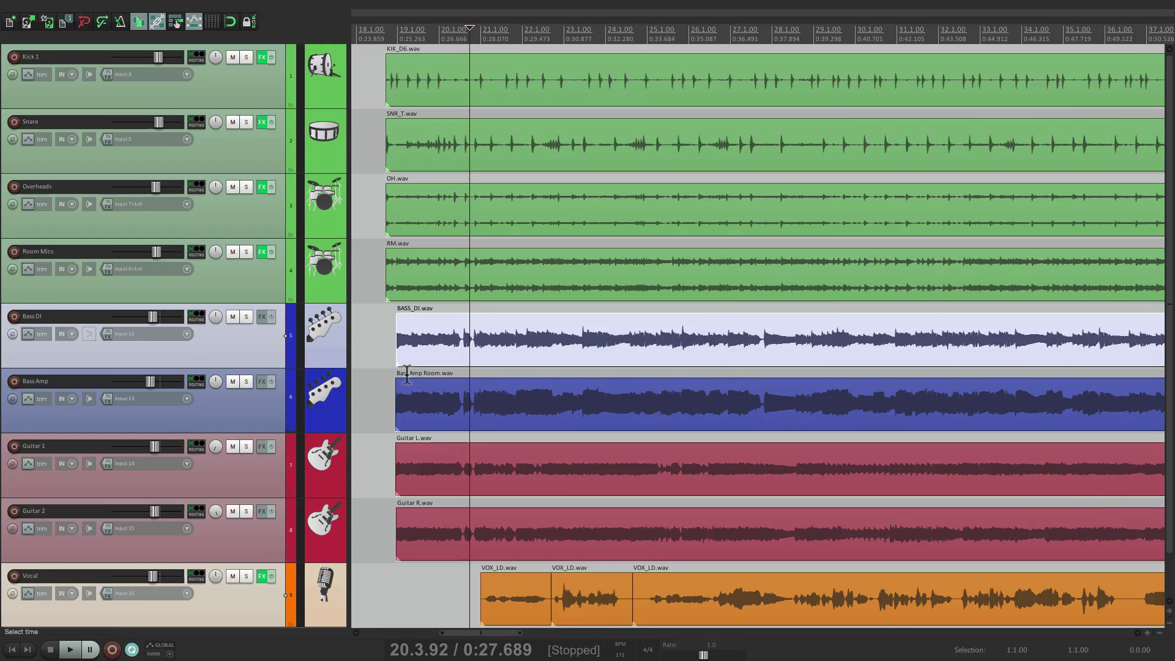
left_click_drag(379, 310, 442, 308)
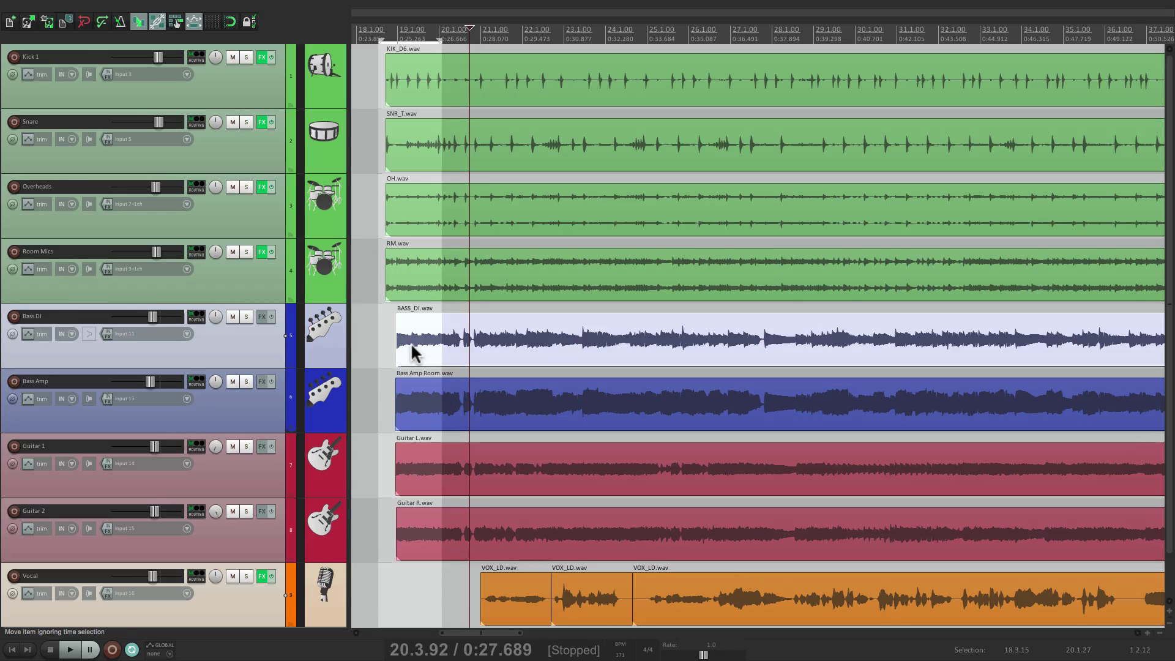
key("ctrl+Page_Up")
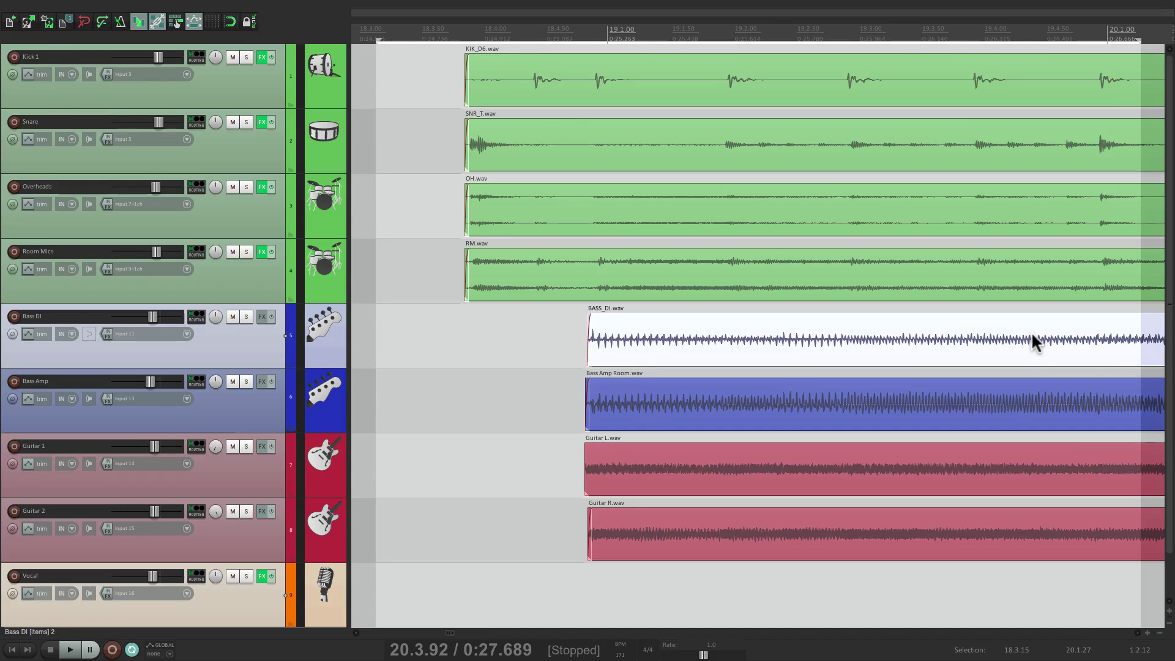
Step: Compare horizontal and vertical mousewheel zoom shortcuts, then select 'View: Zoom horizontally reversed'
key("shift+slash")
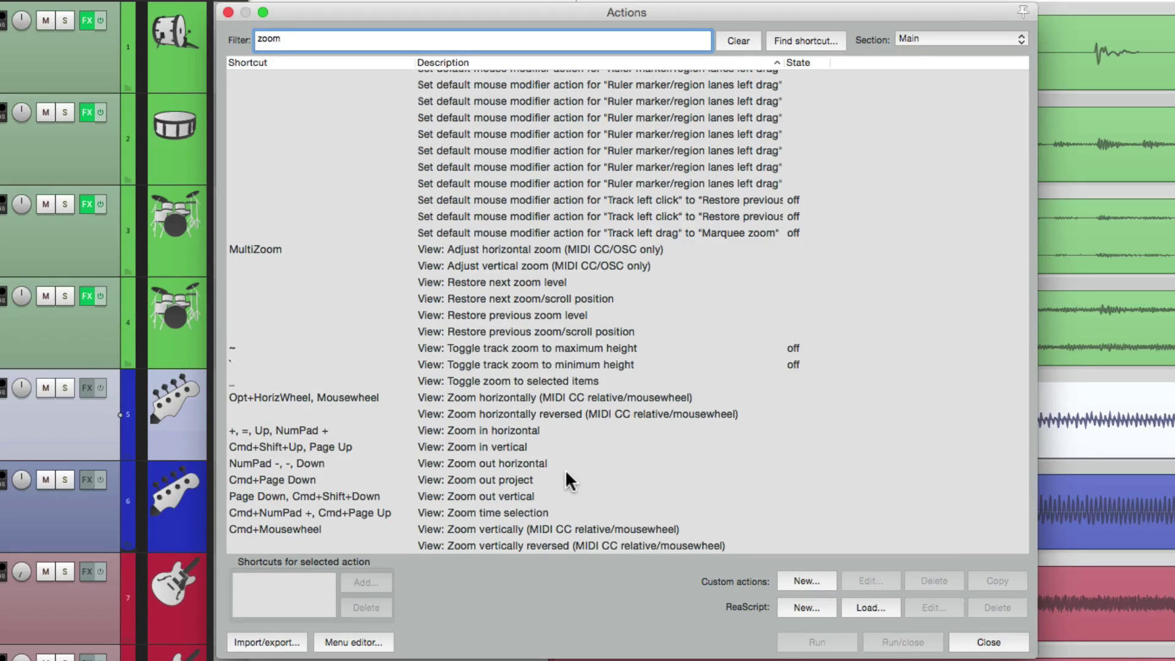
left_click(506, 398)
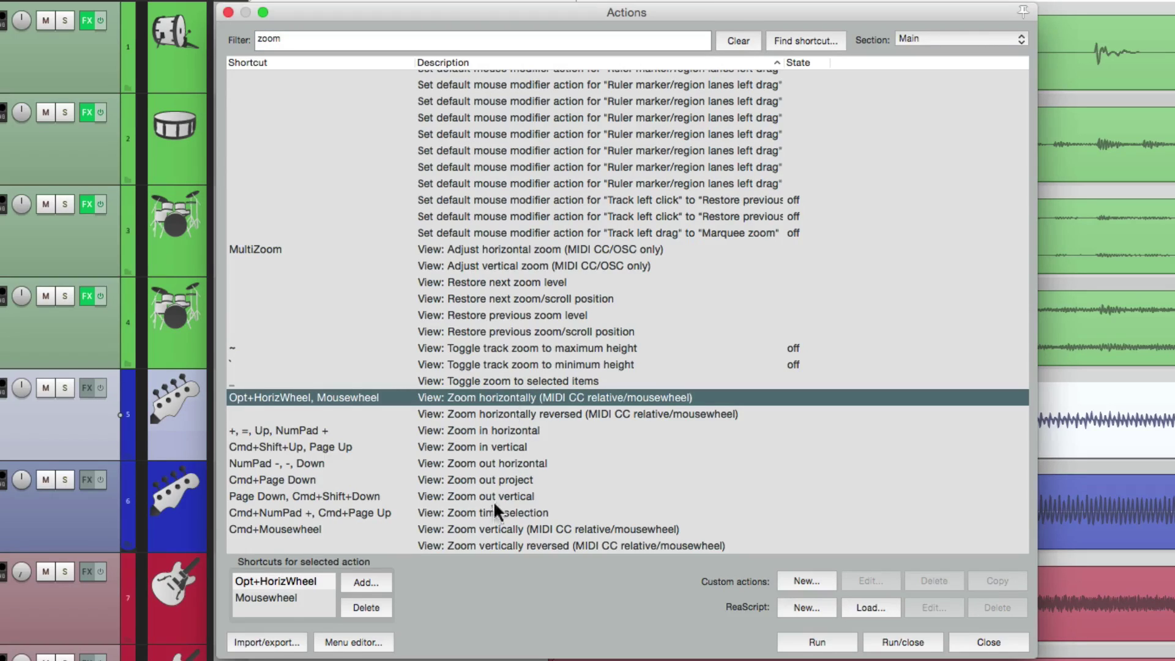
left_click(497, 528)
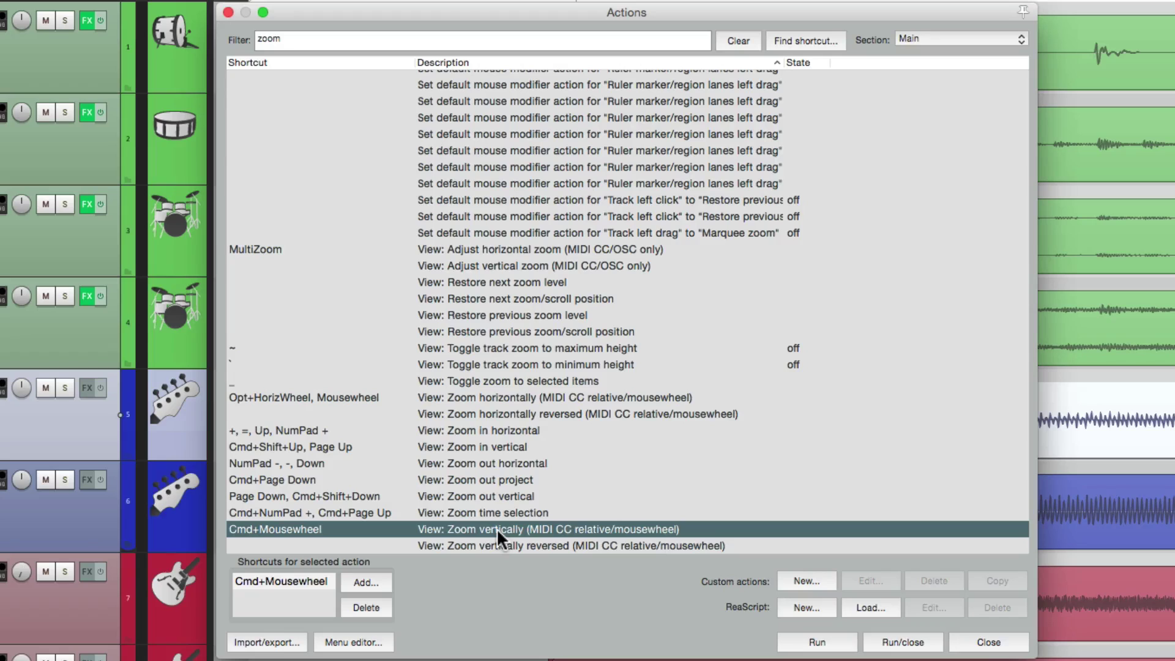
left_click(526, 392)
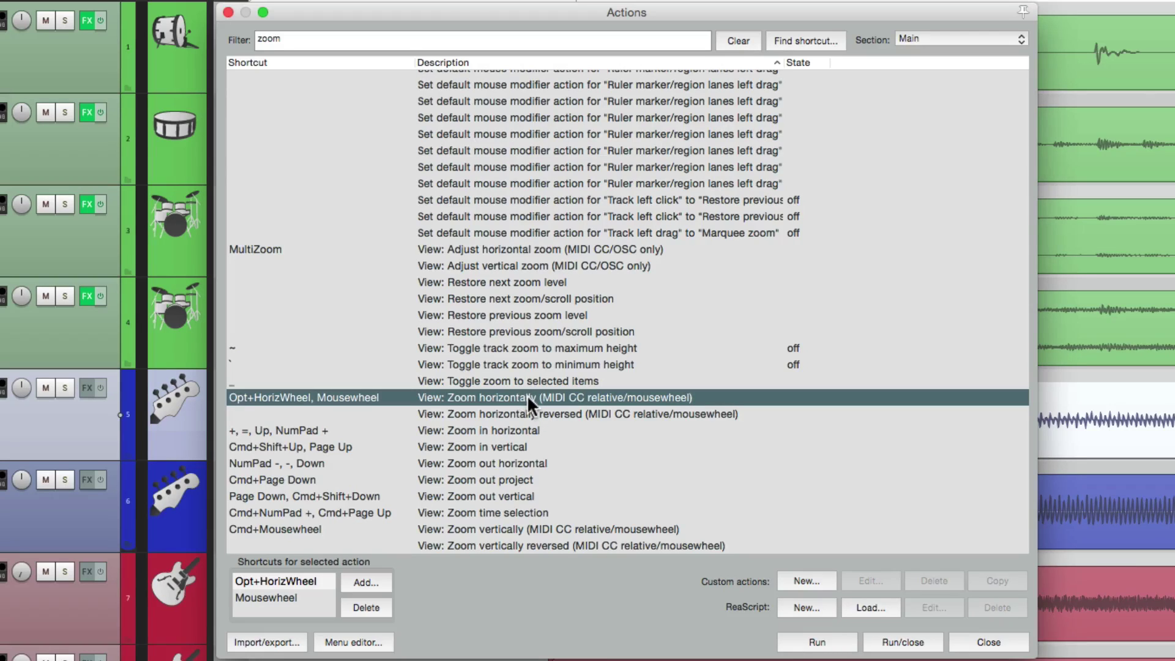
left_click(569, 415)
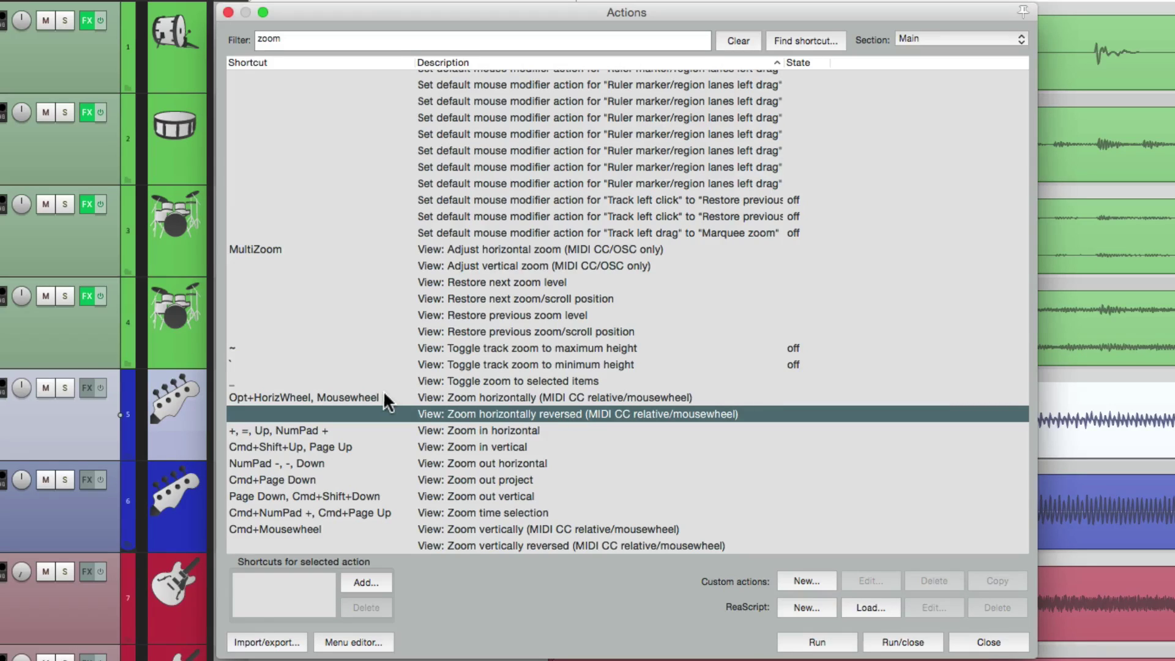
Step: Add plain Mousewheel as the reversed horizontal zoom shortcut, overriding its existing mapping
left_click(356, 580)
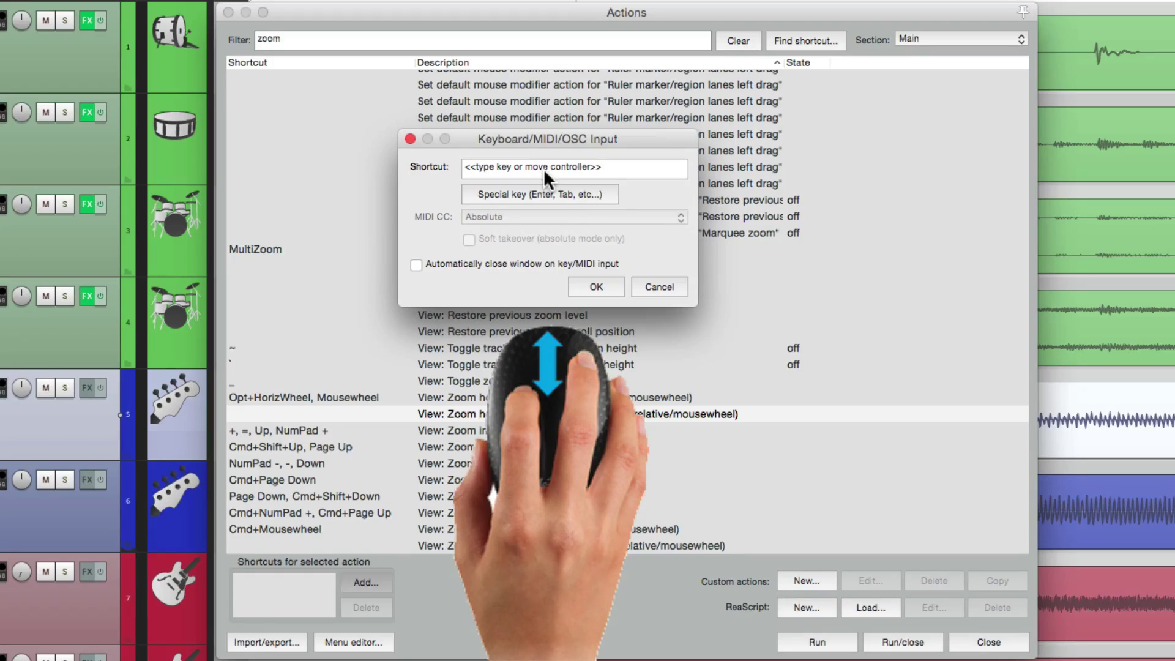
scroll(543, 168, "down", 1)
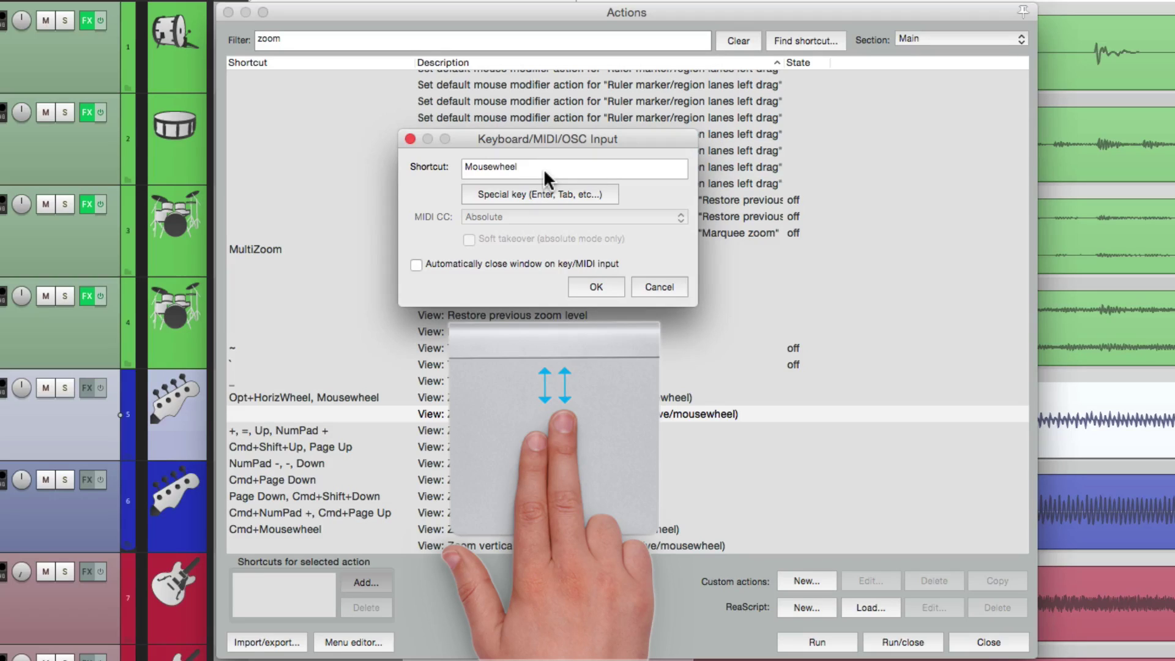
scroll(542, 165, "right", 2)
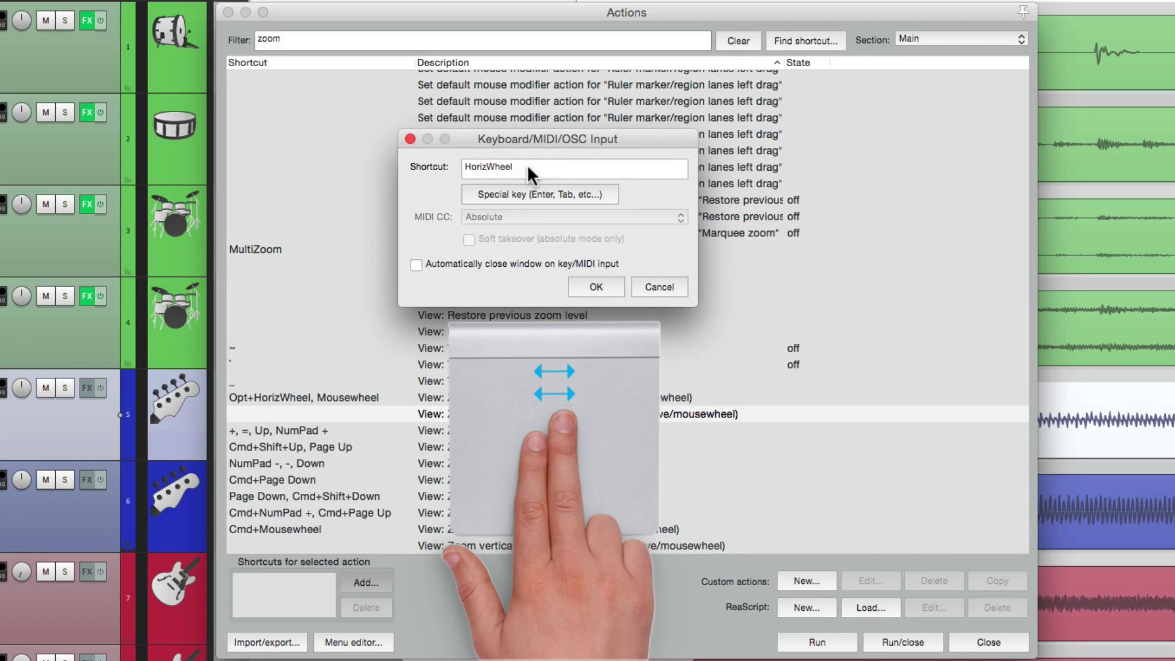
scroll(527, 164, "down", 2)
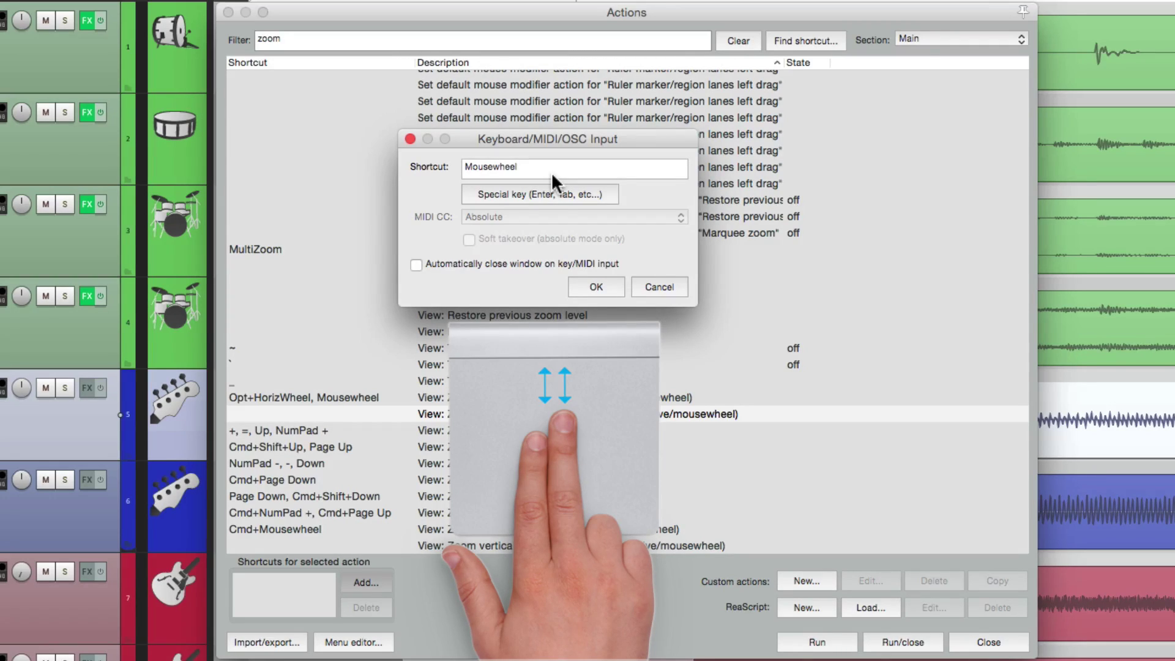
left_click(594, 287)
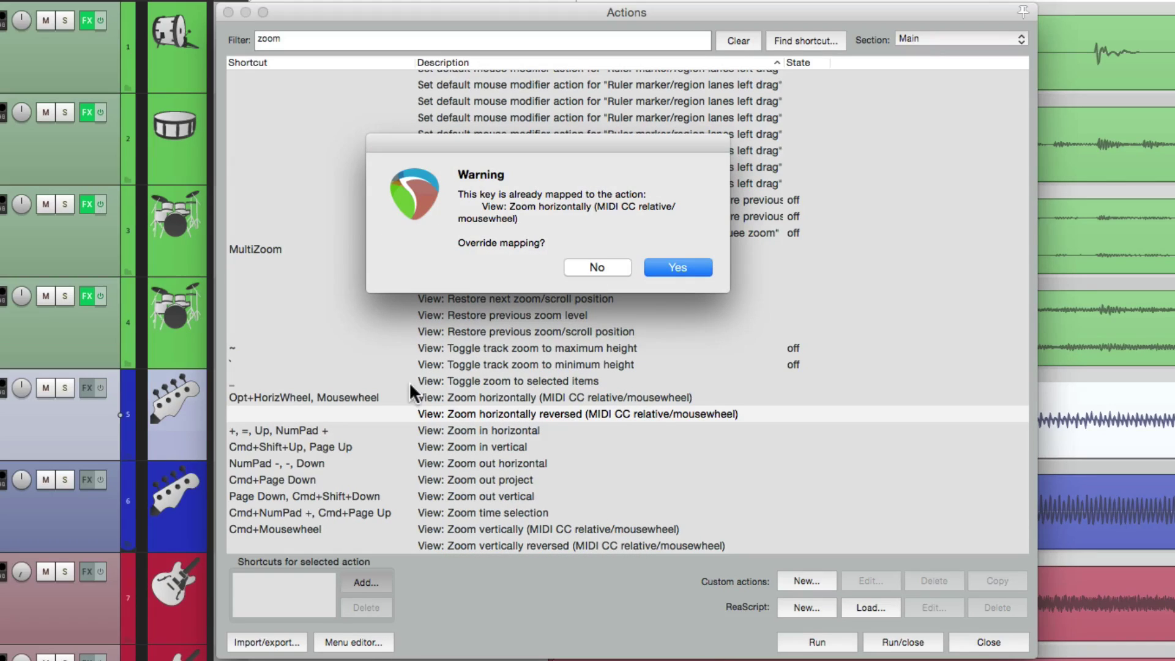
left_click(692, 268)
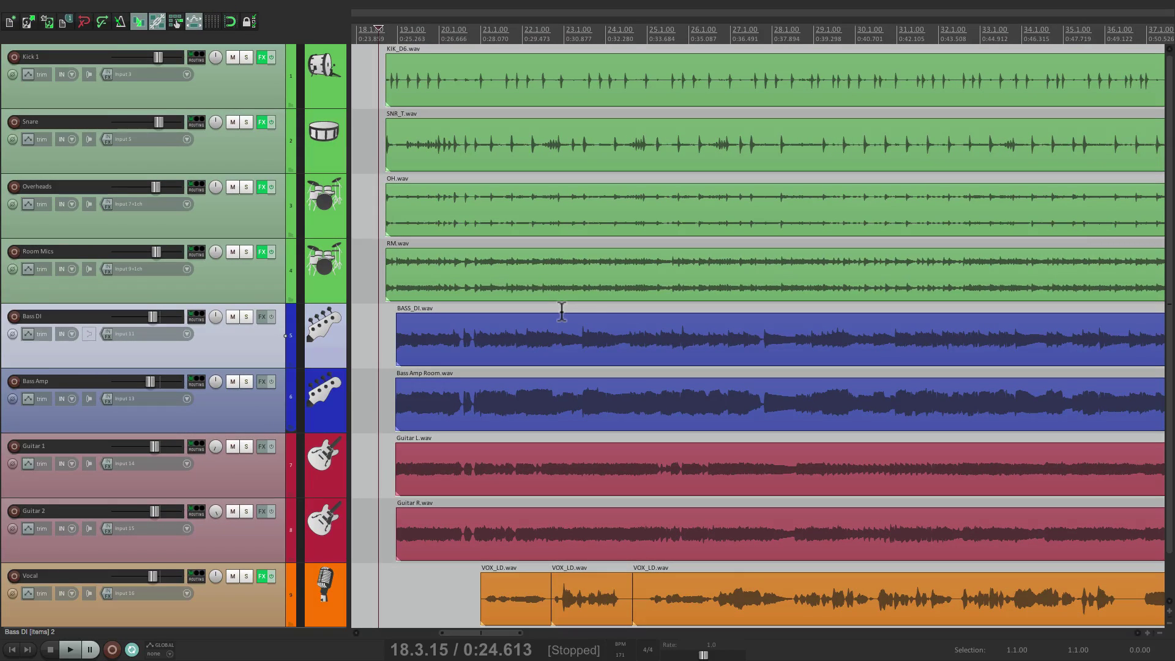
Step: Scroll over the tracks to test the reversed wheel zoom, then reopen the zoom Actions list
scroll(562, 311, "up", 5)
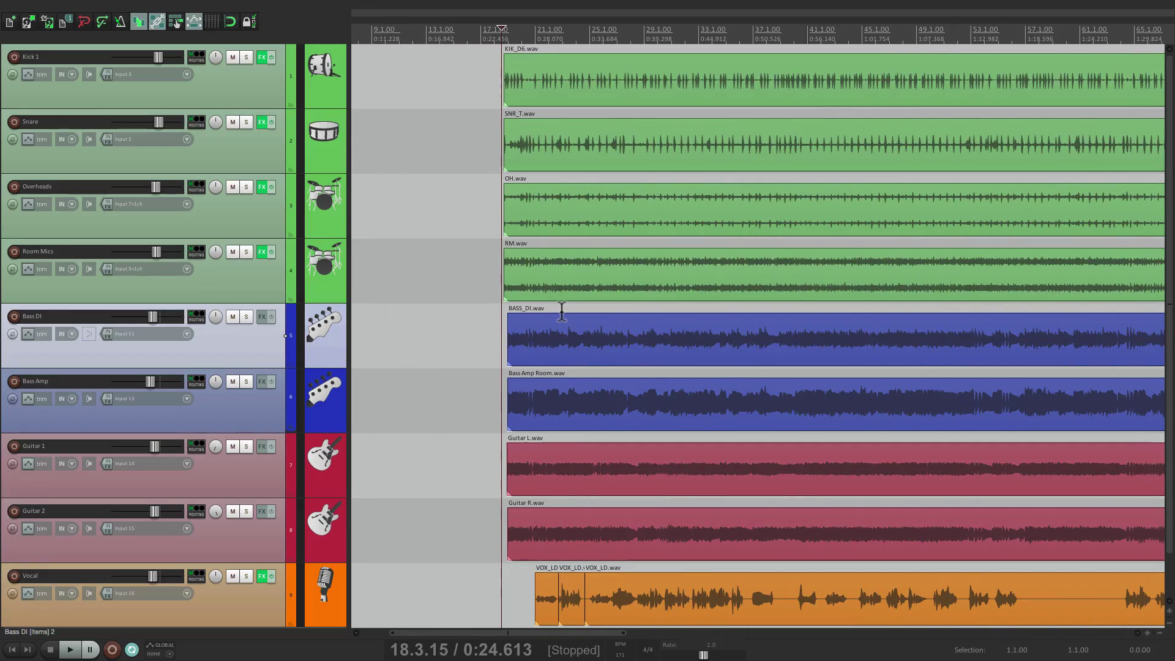
scroll(562, 311, "down", 3)
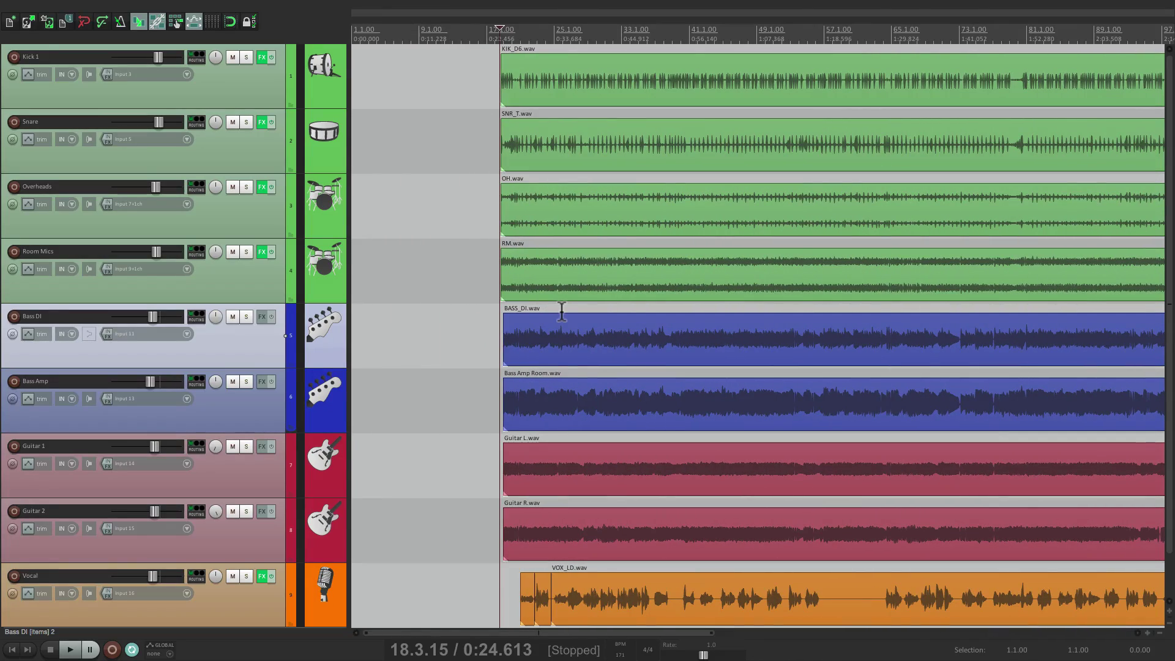
scroll(561, 311, "up", 10)
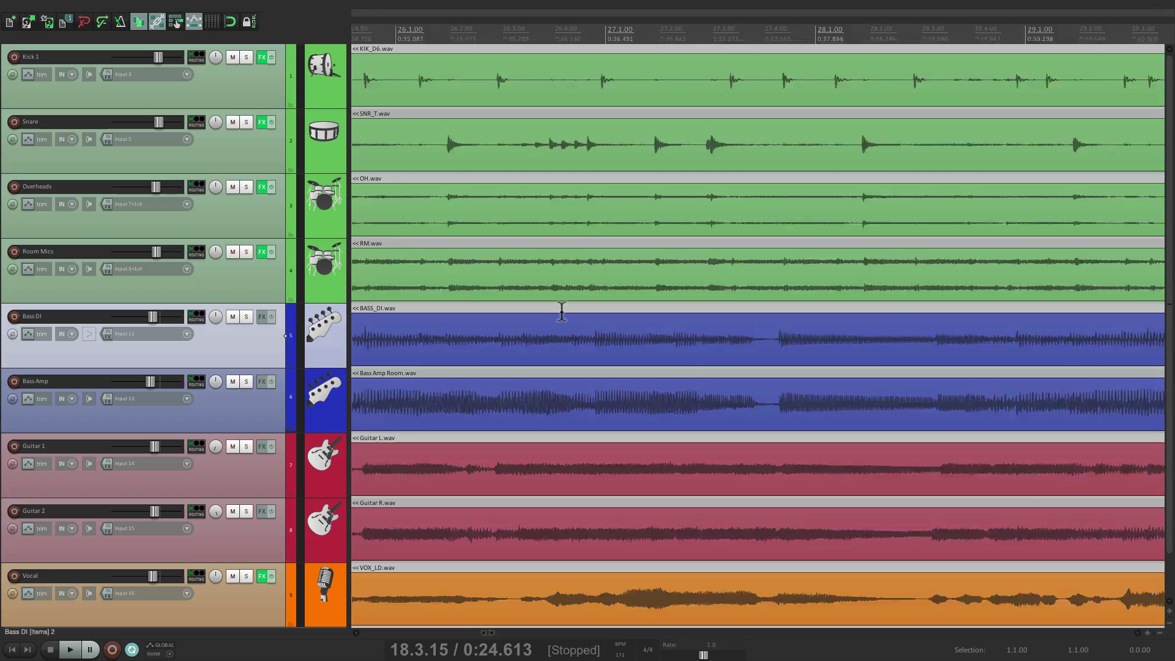
scroll(561, 311, "up", 3)
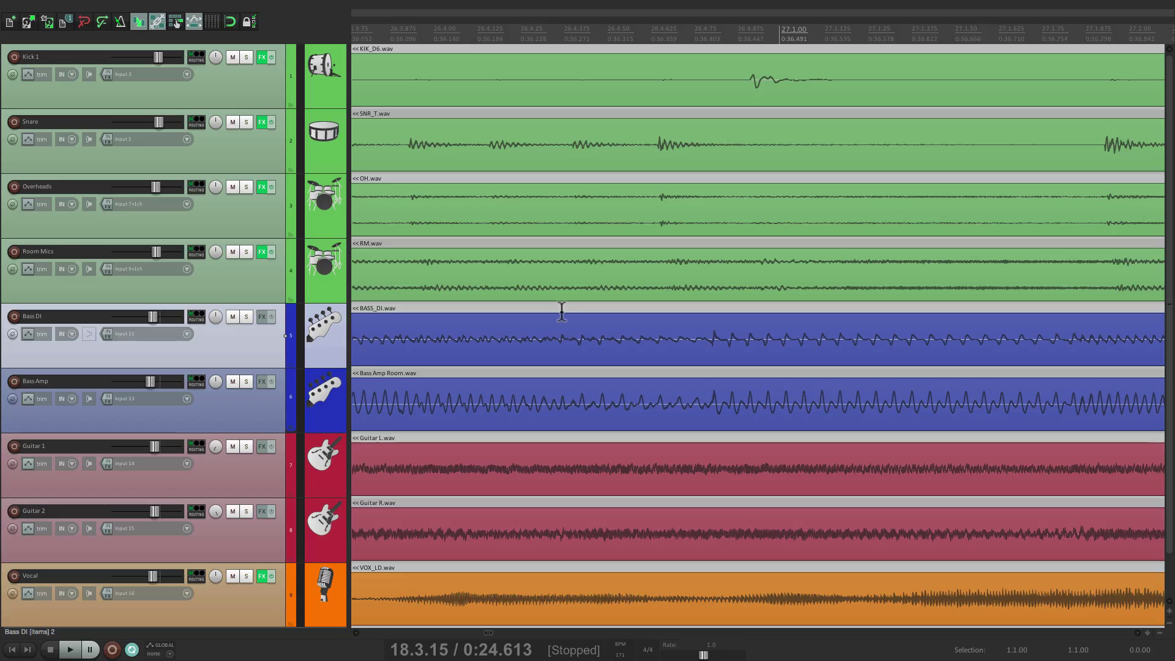
key("shift+slash")
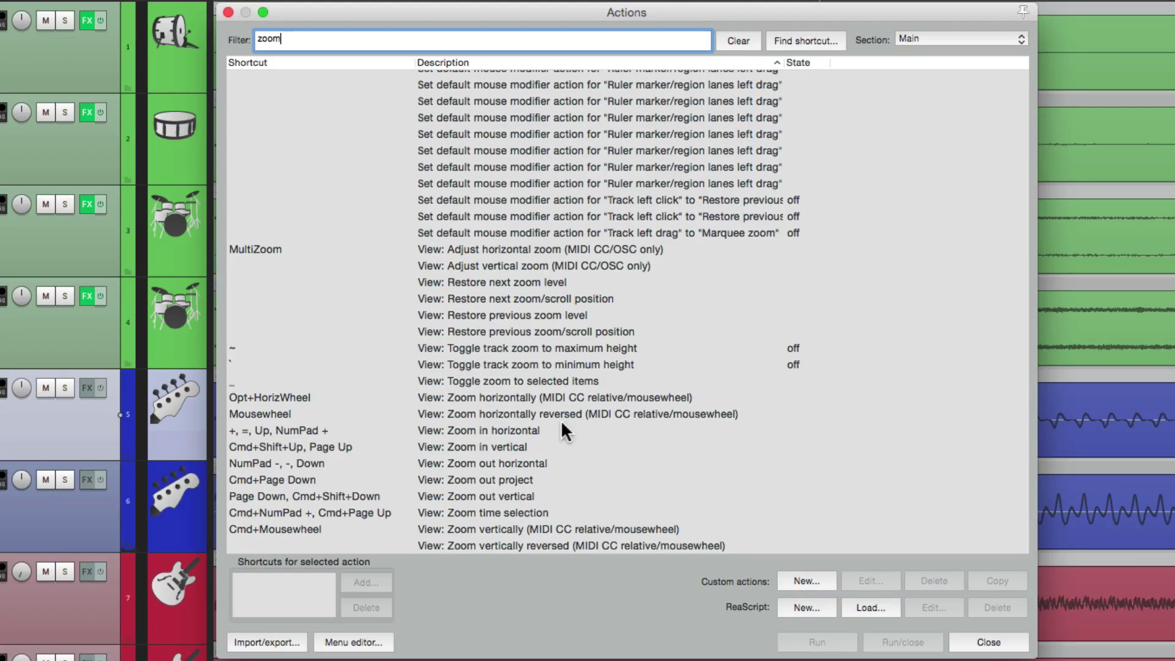
Step: Reassign Mousewheel to the normal horizontal zoom action, overriding the existing mapping
left_click(564, 414)
left_click(540, 394)
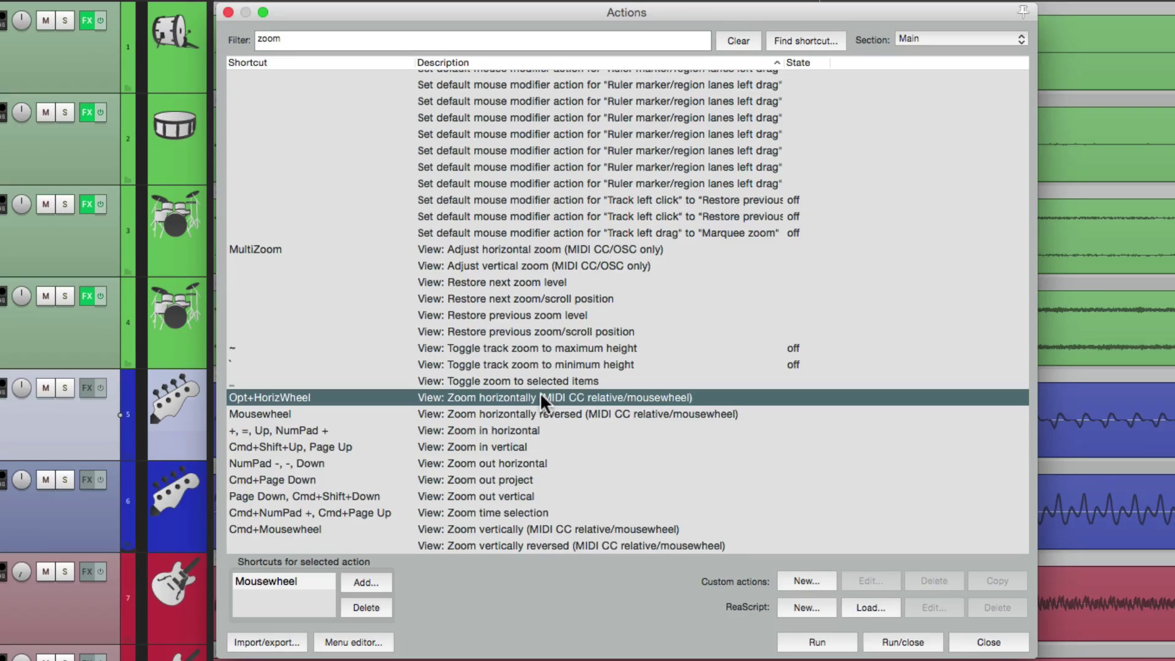
left_click(370, 583)
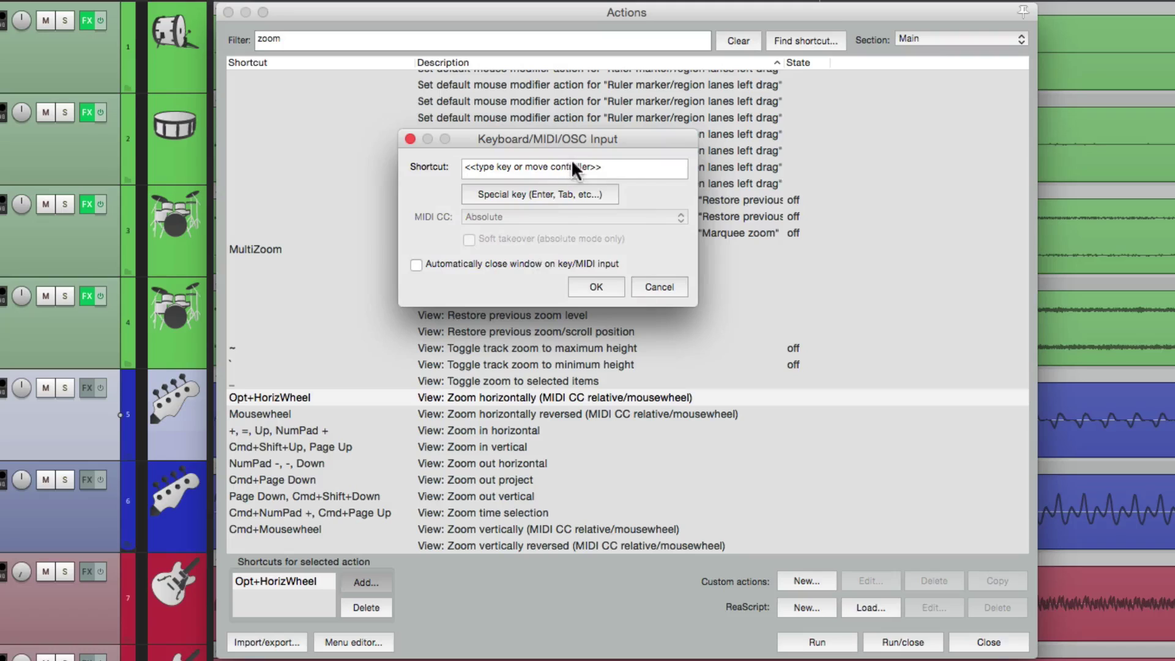
scroll(573, 170, "down", 1)
left_click(591, 286)
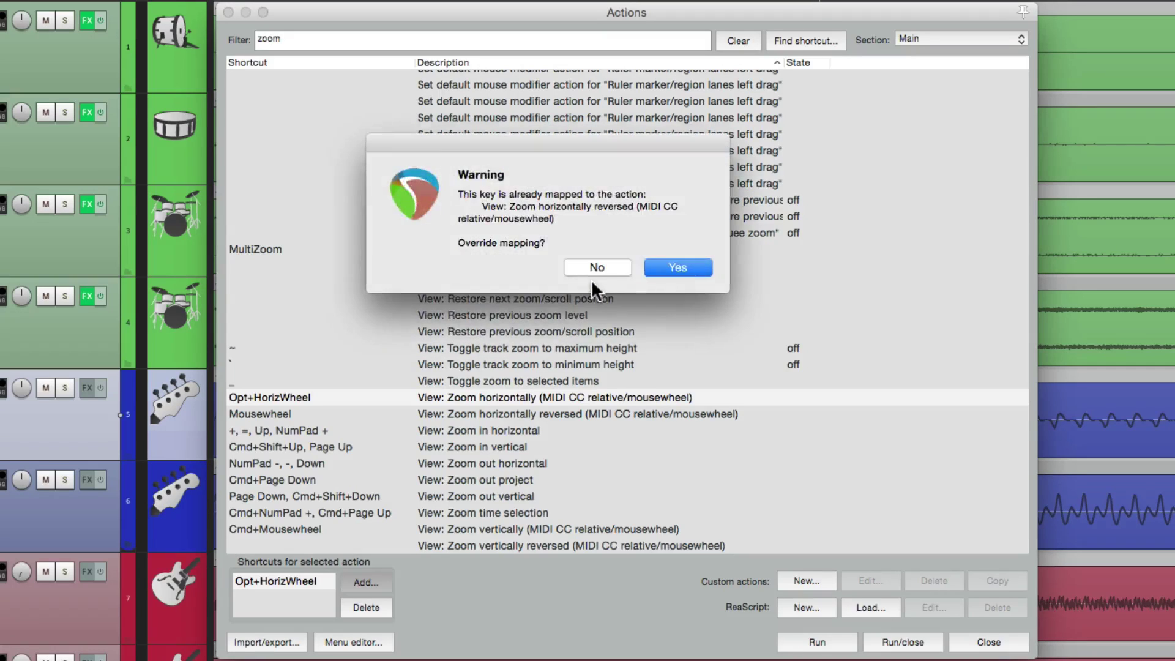
left_click(663, 267)
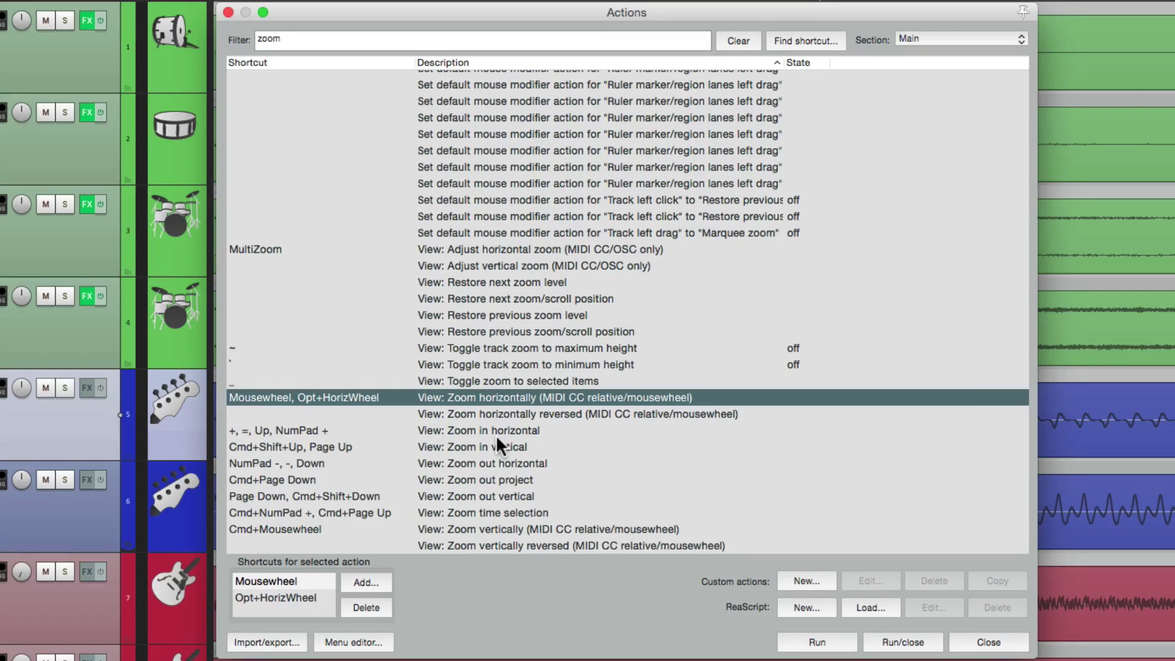
Step: Move Cmd+Mousewheel from normal vertical zoom to the reversed vertical zoom action
left_click(493, 529)
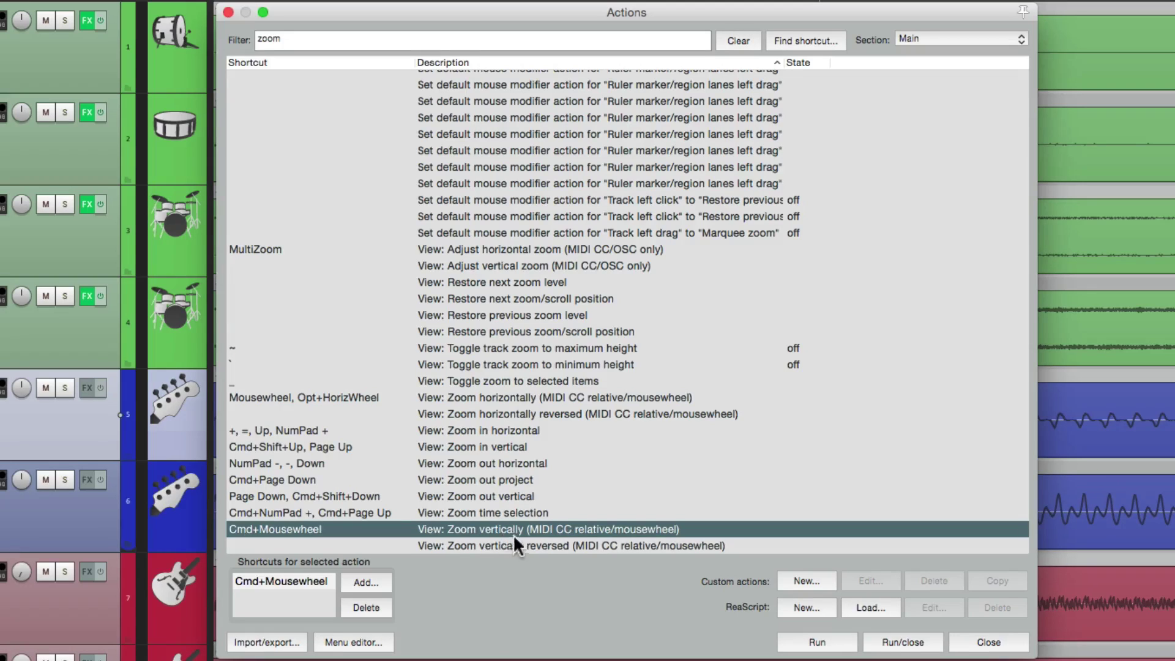
left_click(510, 543)
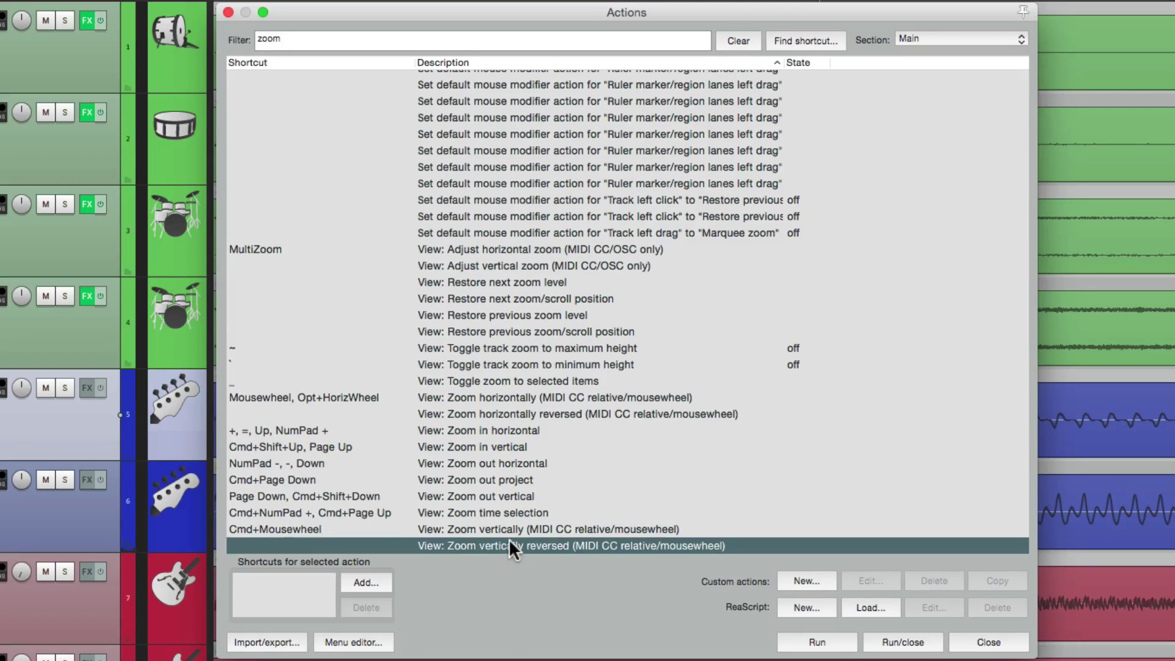
left_click(362, 582)
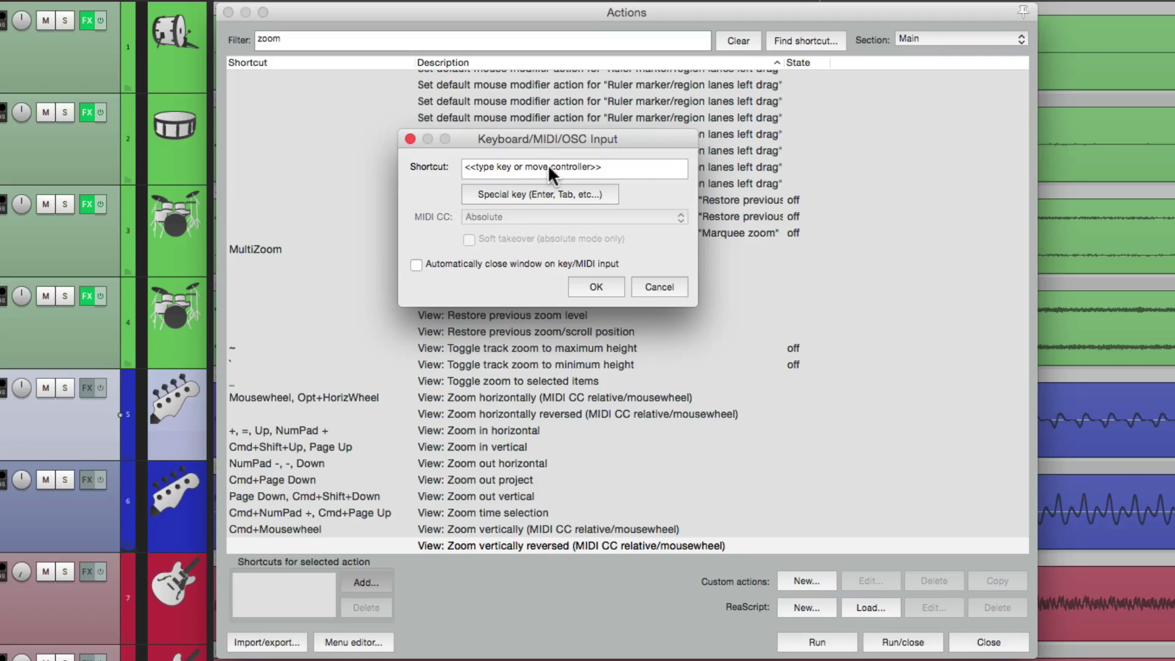
scroll(549, 164, "down", 1, "super")
left_click(587, 288)
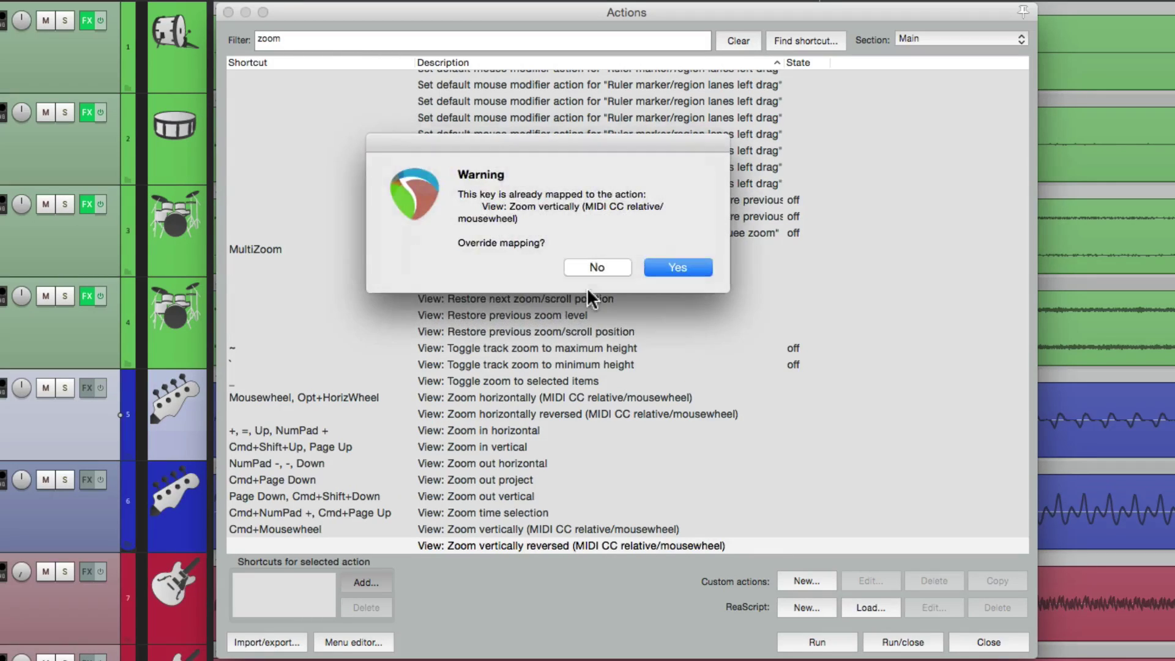
left_click(675, 269)
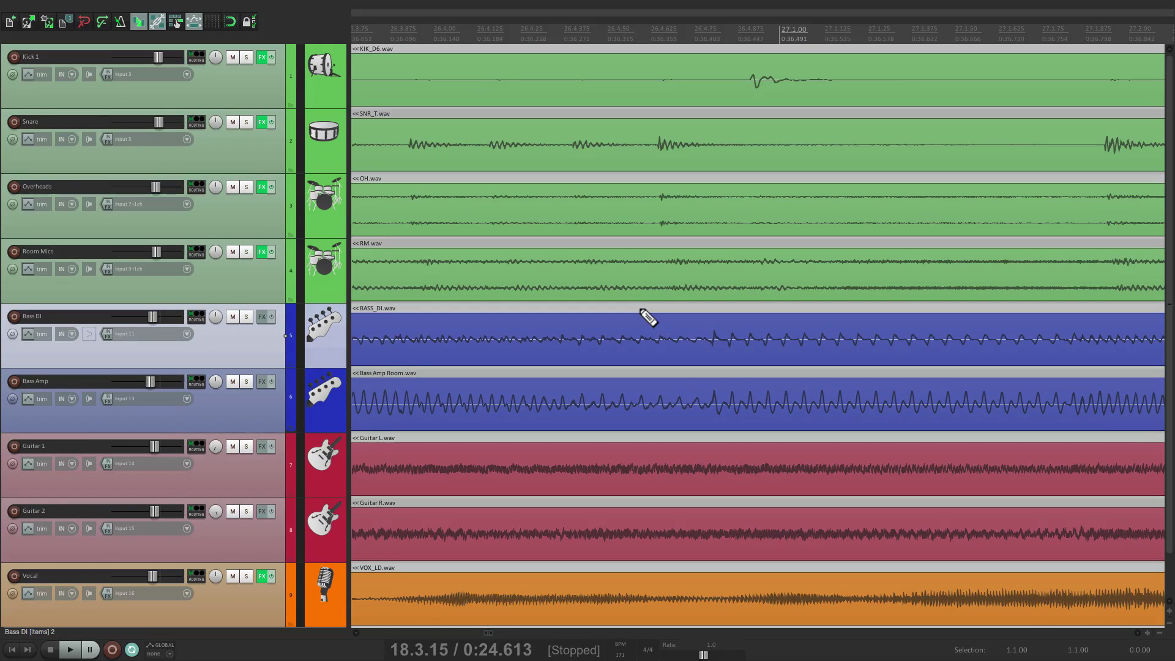
Step: Cmd+scroll over the arrange view to shrink and then grow the track heights
scroll(648, 317, "down", 3)
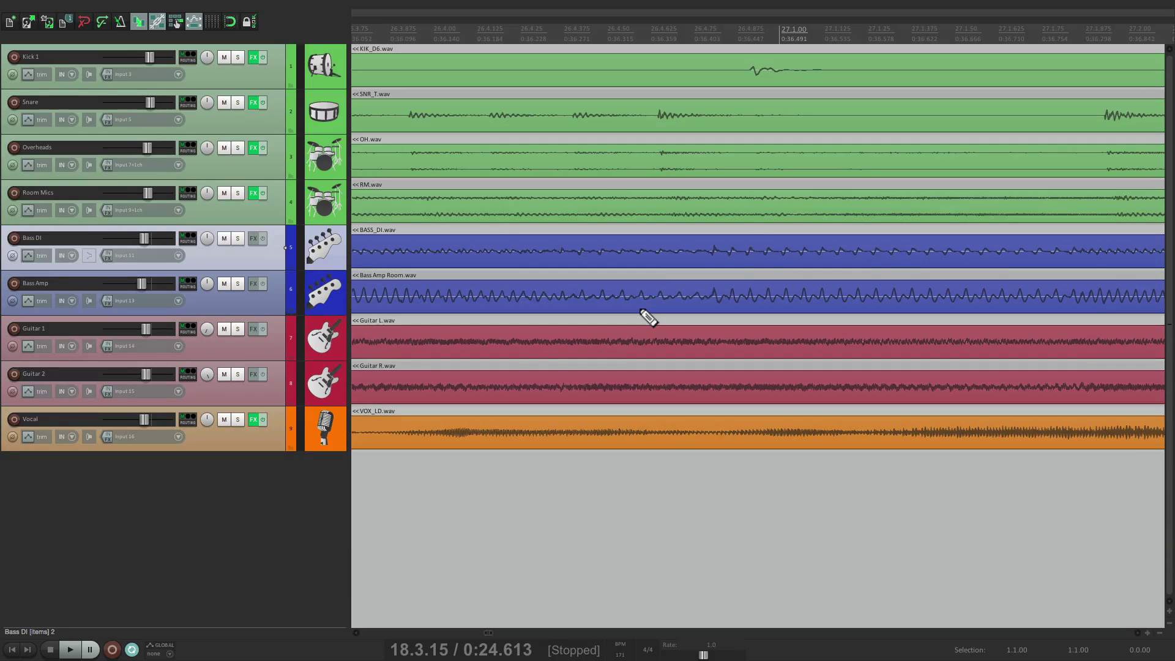
scroll(648, 317, "down", 3)
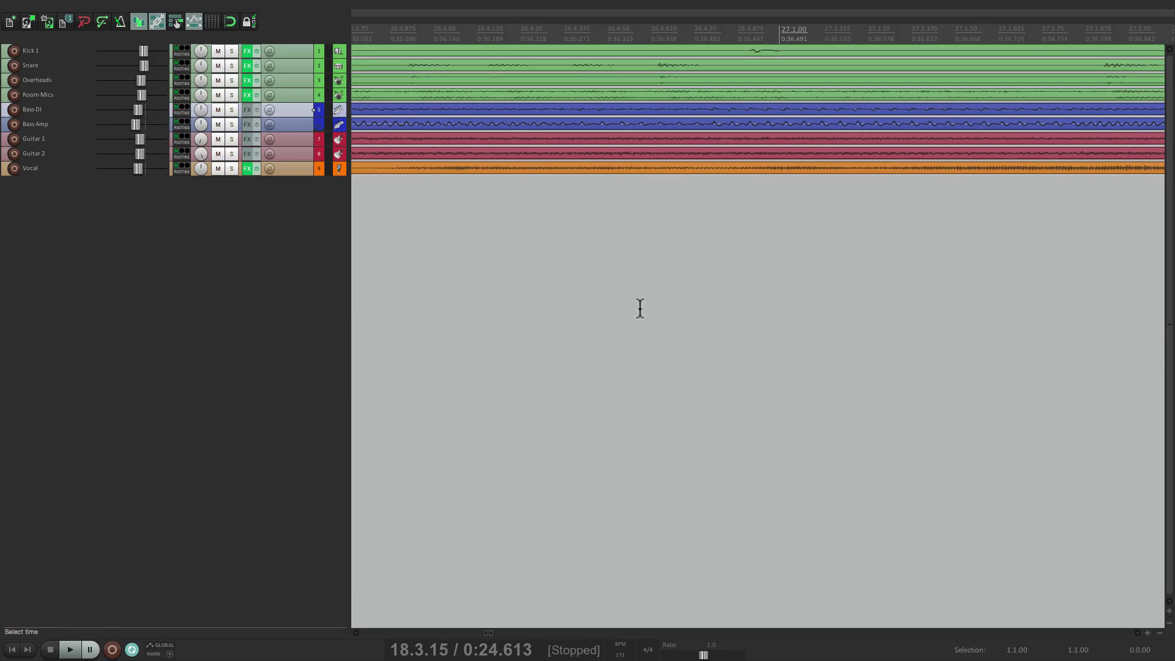
scroll(648, 125, "up", 5)
scroll(648, 126, "up", 6)
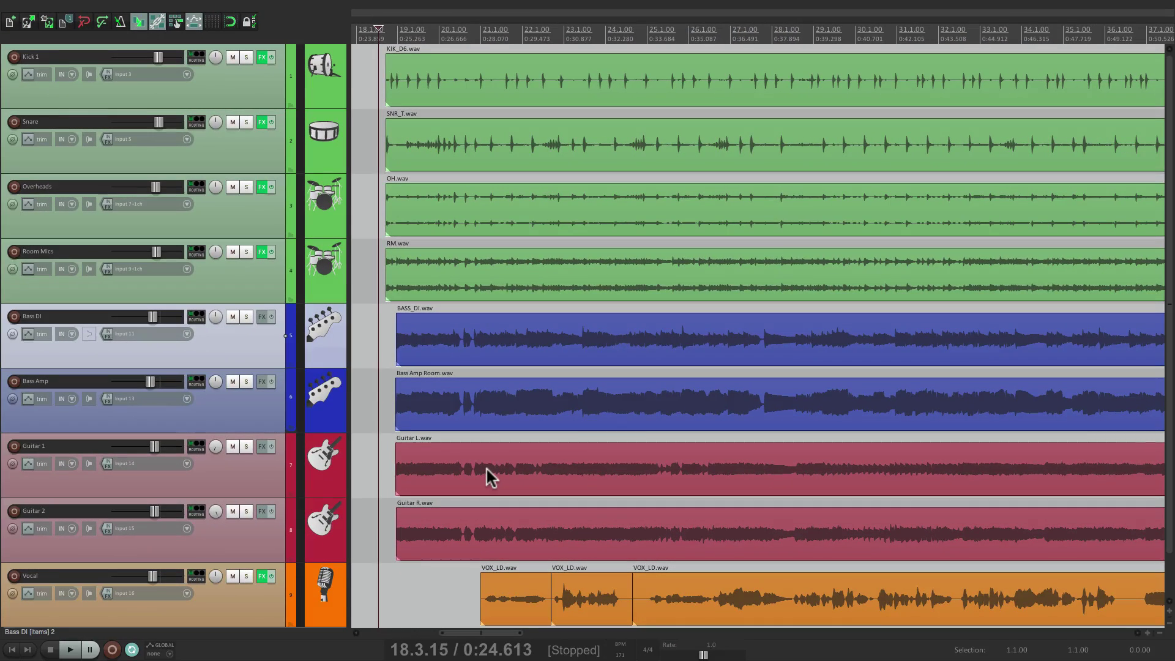
Step: In Mouse Modifiers, view the Arrange view (right drag) context showing Marquee zoom, then click OK
key("super+comma")
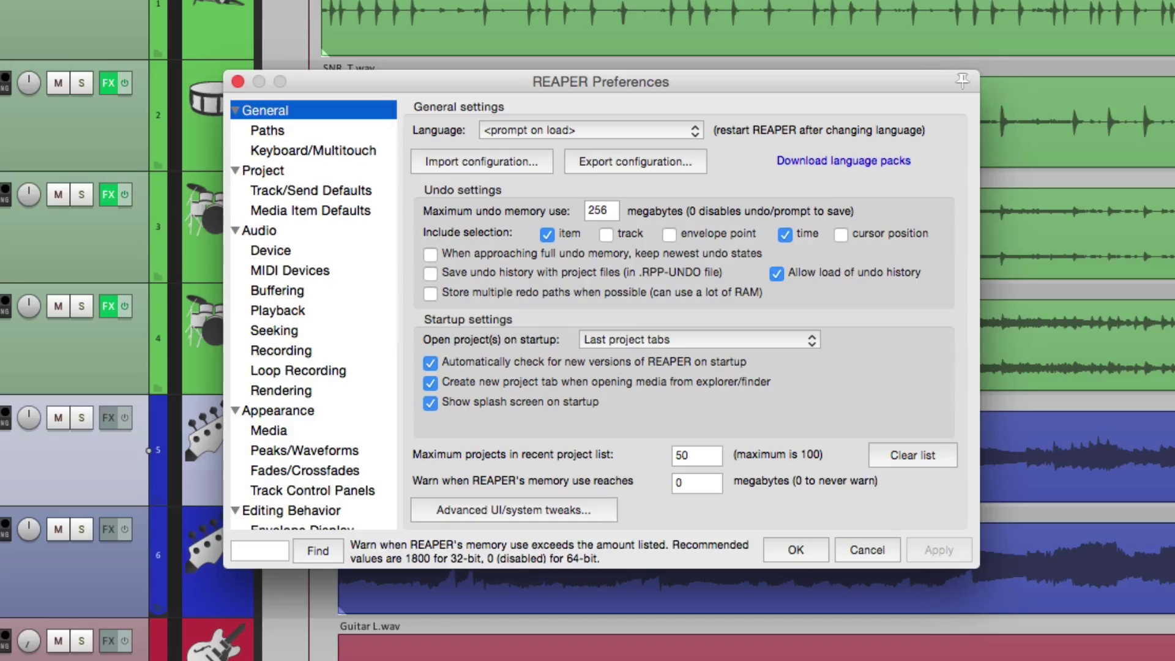
scroll(342, 381, "down", 10)
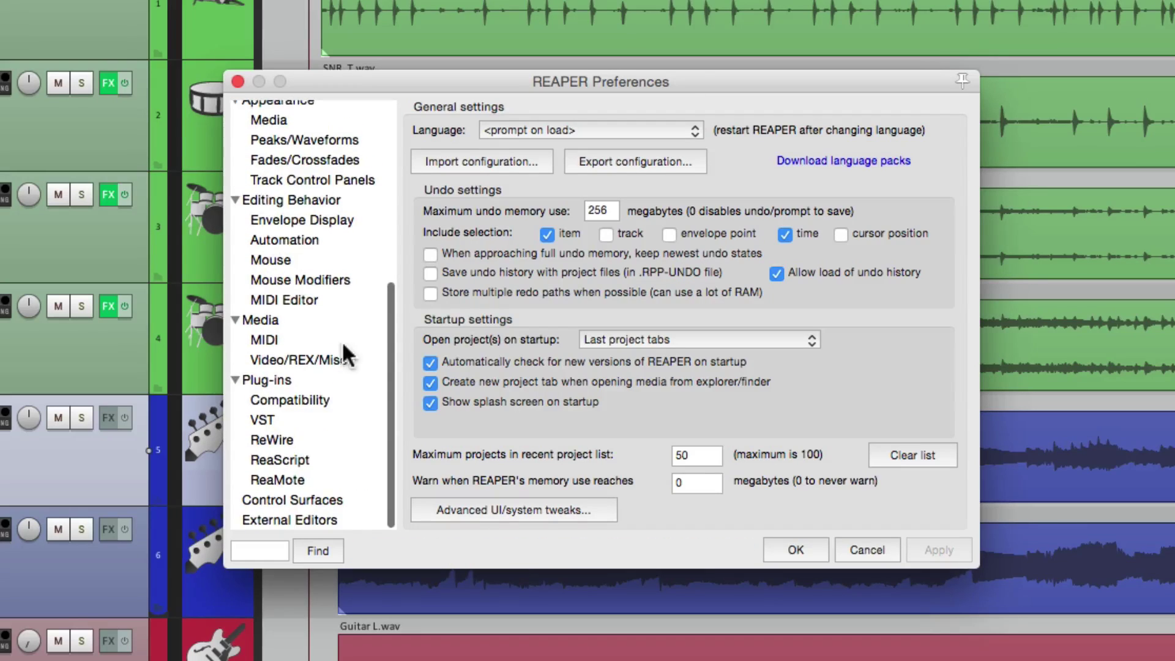
left_click(338, 281)
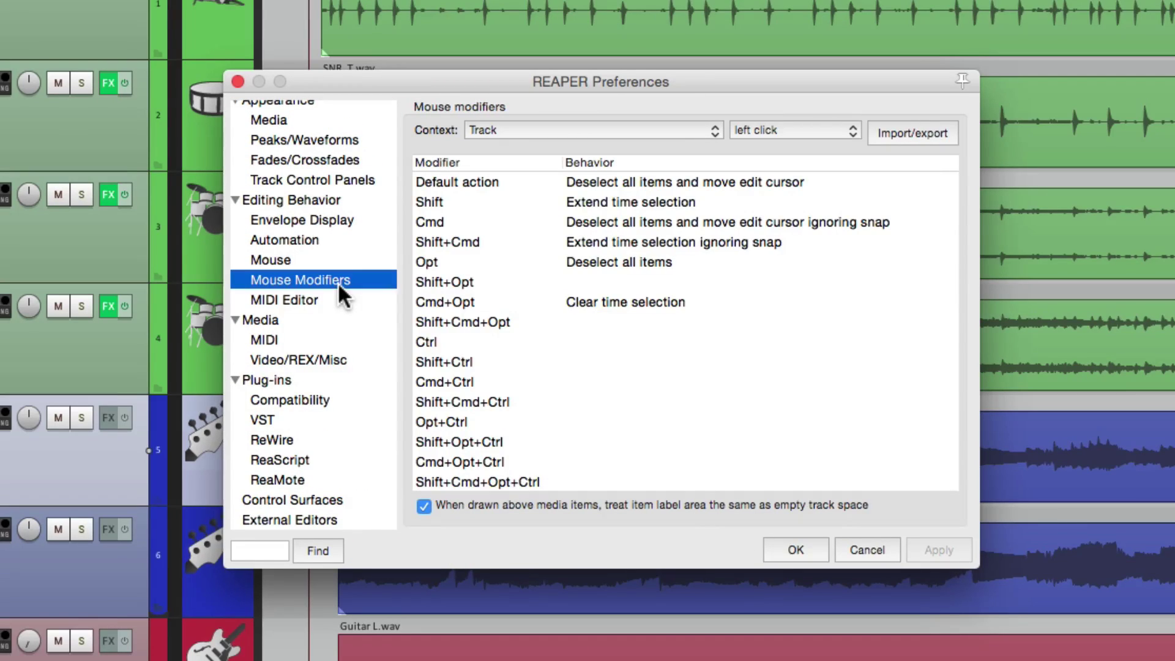
left_click(573, 131)
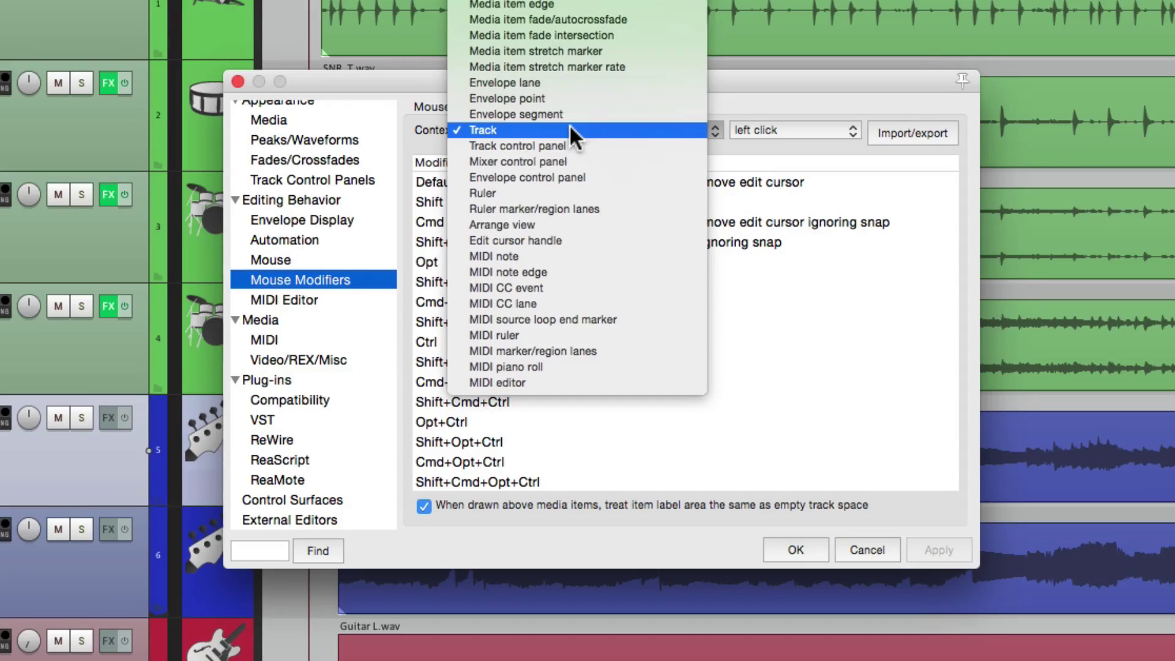
left_click(586, 224)
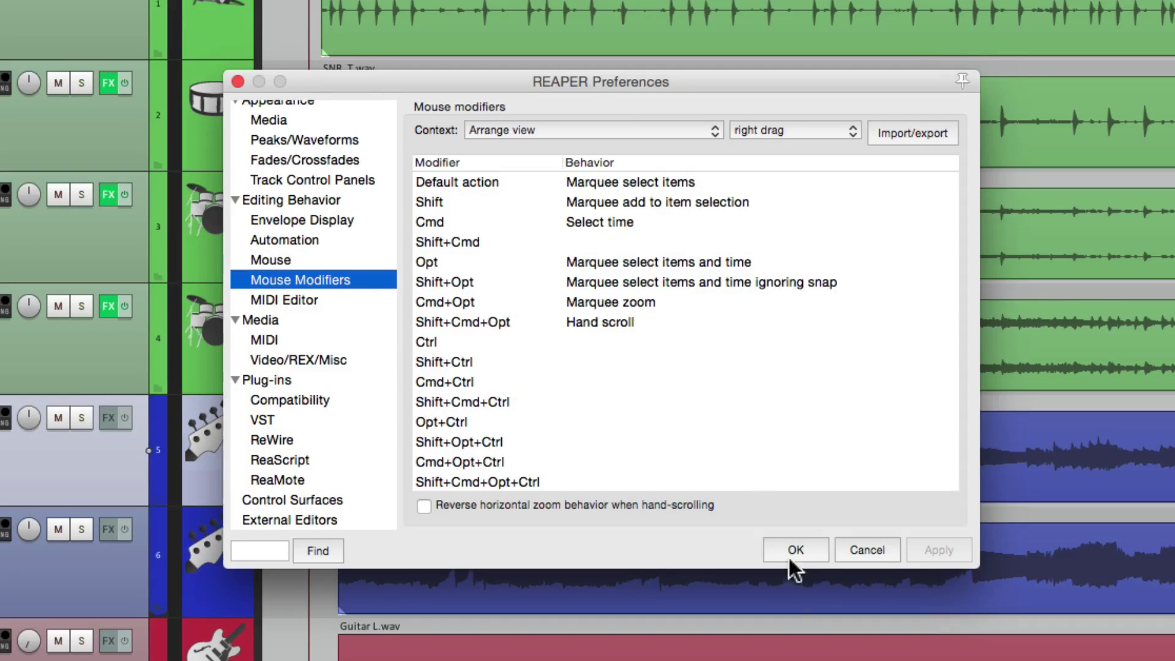
left_click(797, 554)
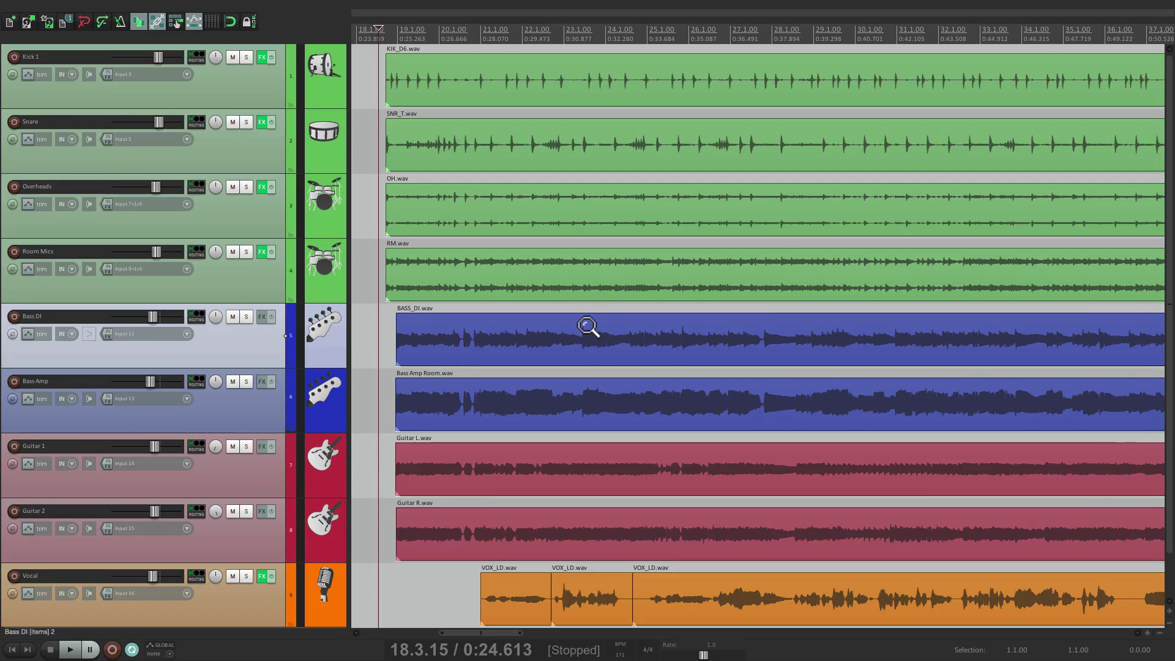
Step: Marquee-zoom three times over the Room Mics and Bass DI tracks, down to fine RM.wav detail
left_click_drag(586, 327, 496, 271)
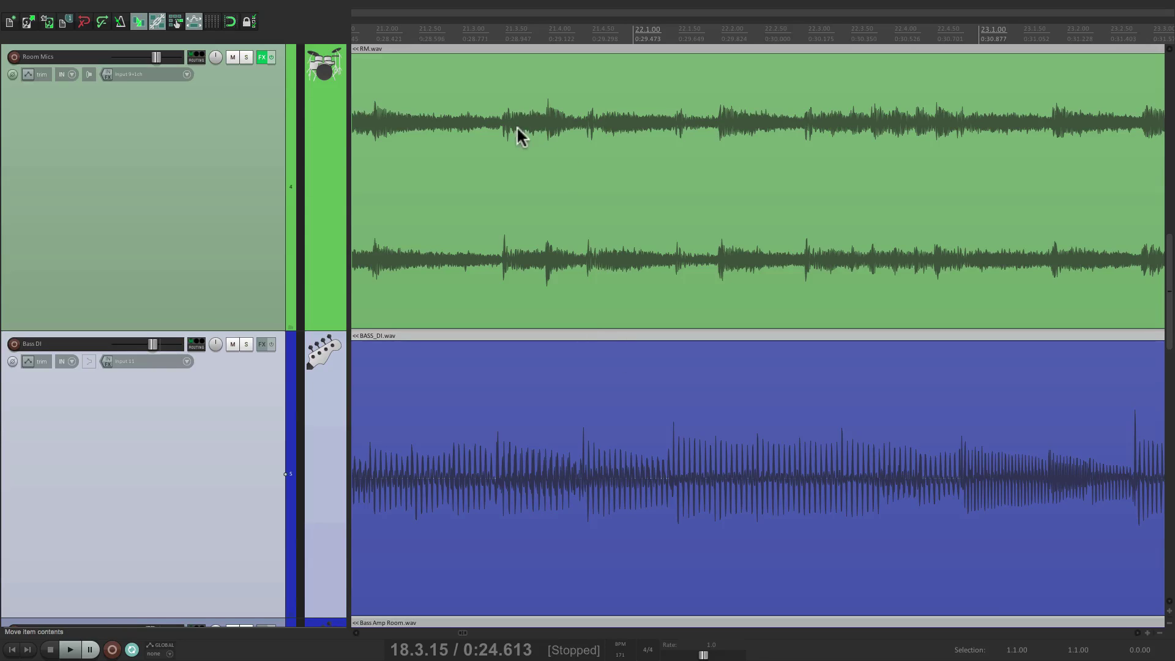
left_click_drag(499, 119, 512, 171)
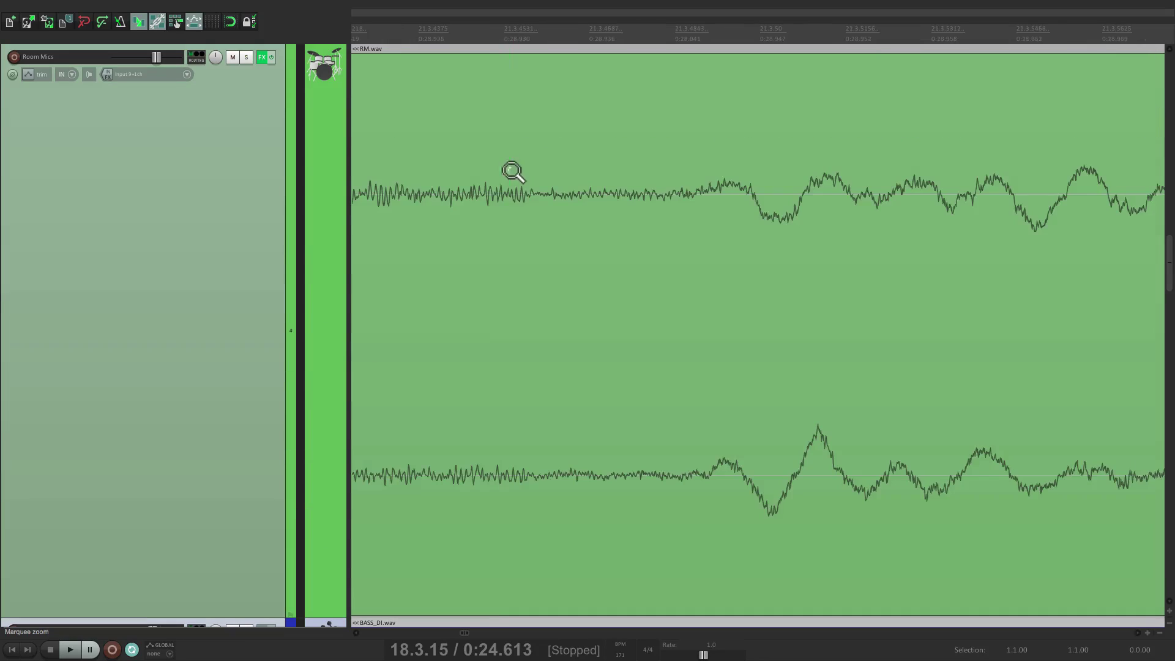
left_click_drag(671, 175, 796, 220)
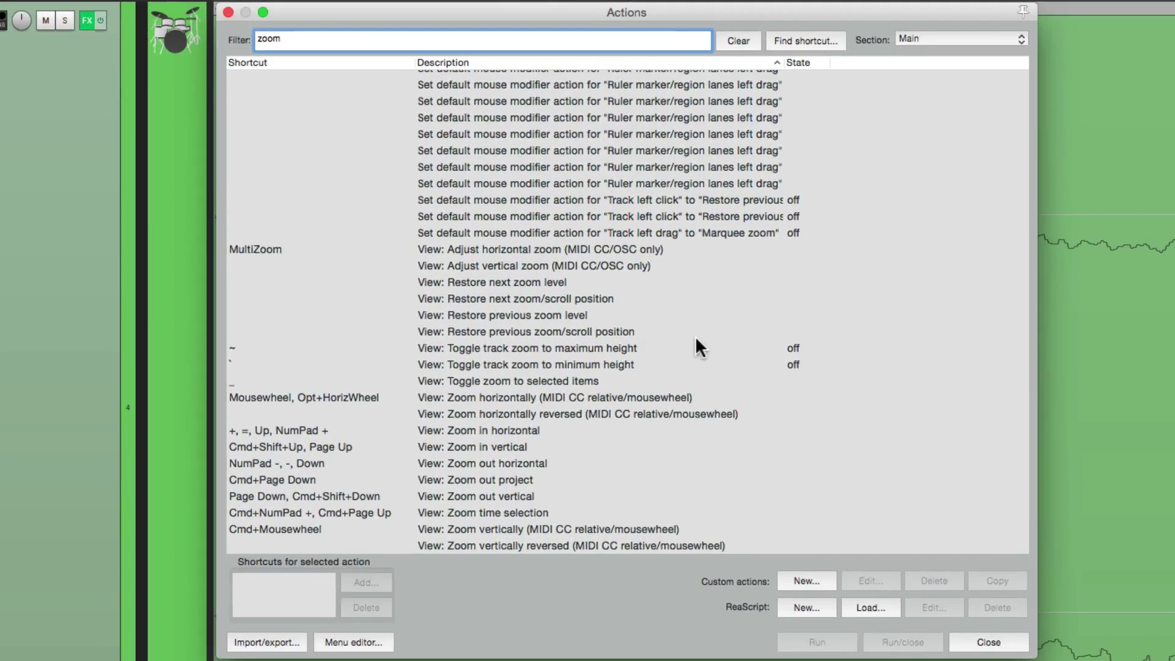
Step: Run 'View: Restore previous zoom level' to return to bars 18–37 across all nine tracks
left_click(606, 315)
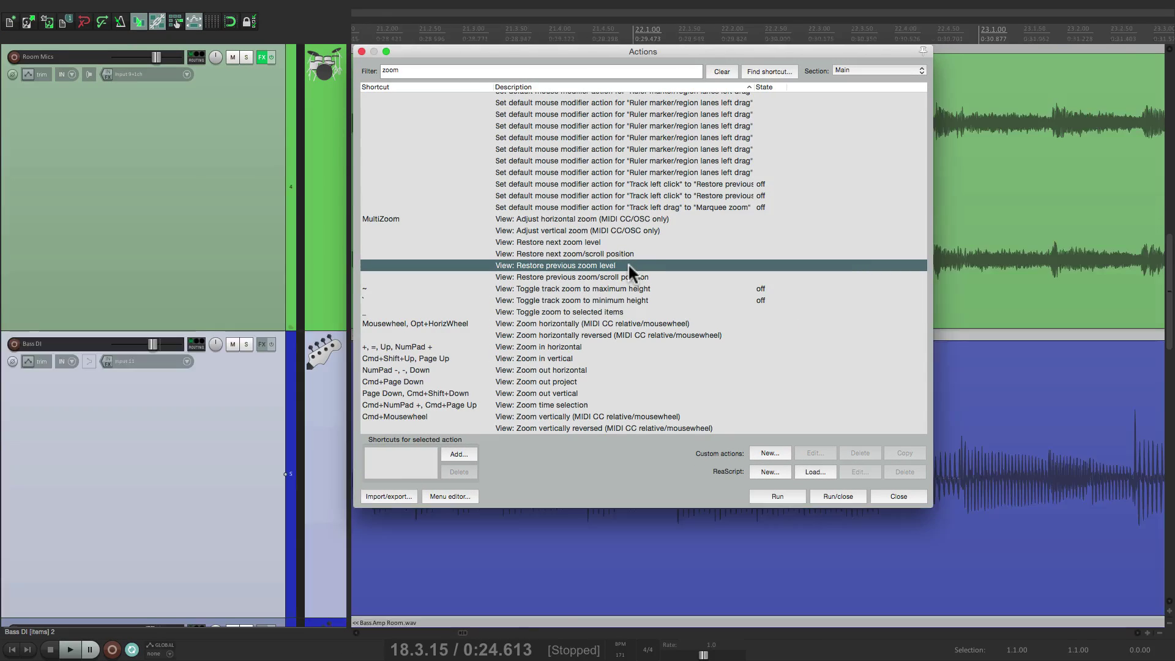
double_click(628, 265)
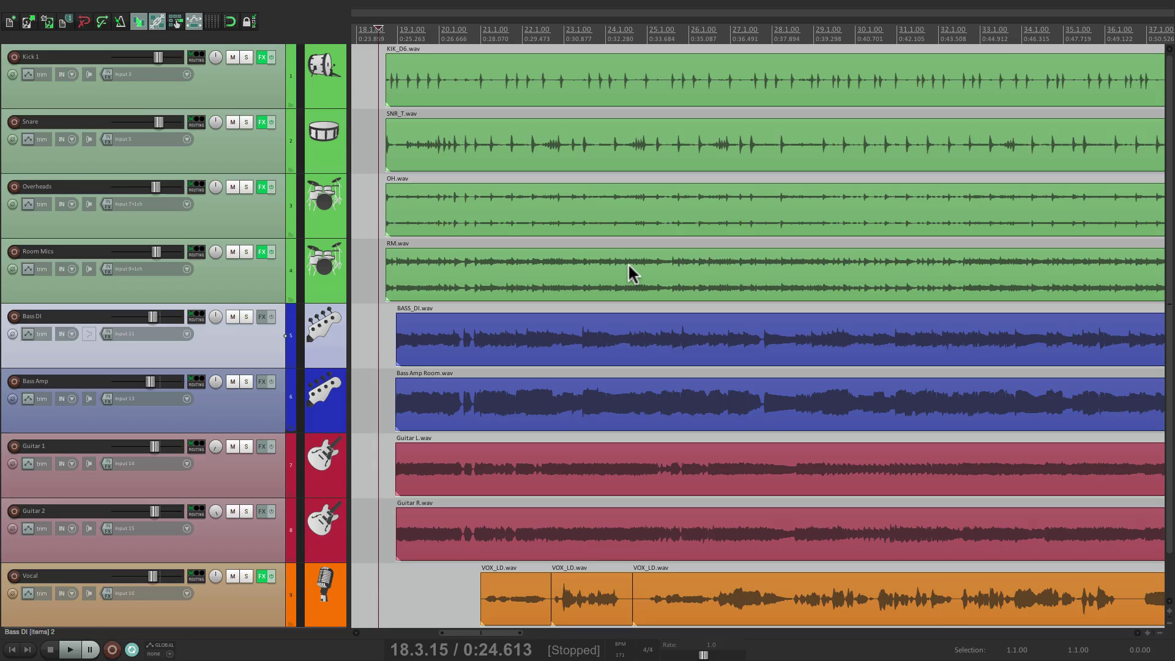
Step: Assign Marquee zoom to Ctrl in the media item left-drag mouse modifiers and click OK
key("super+comma")
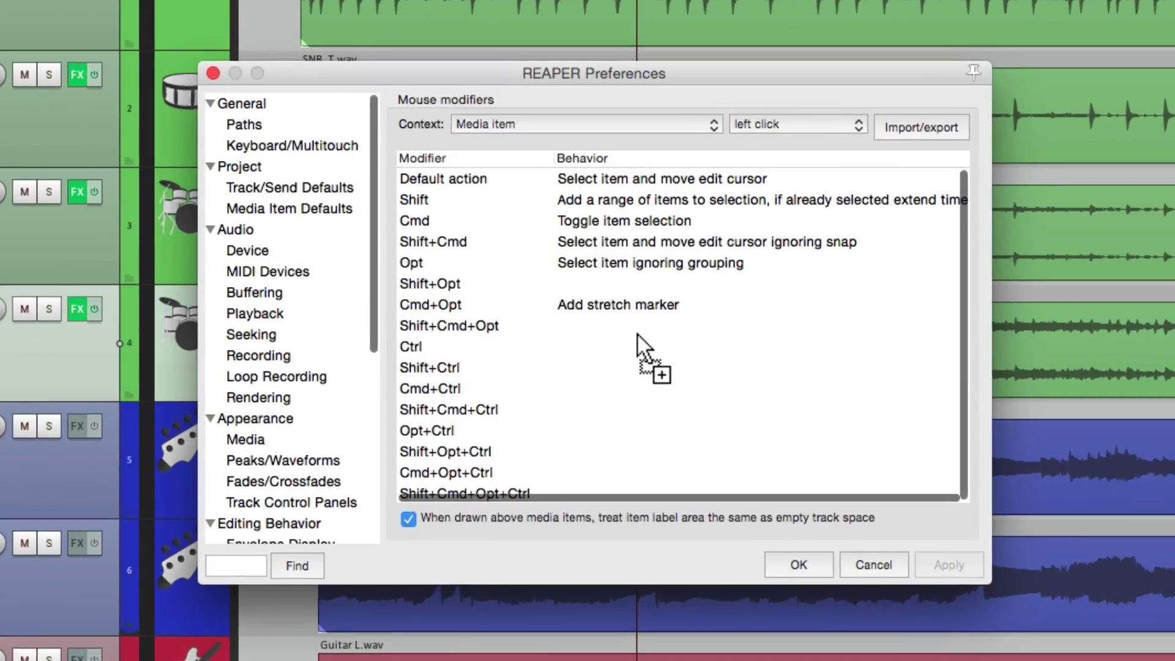
left_click(775, 123)
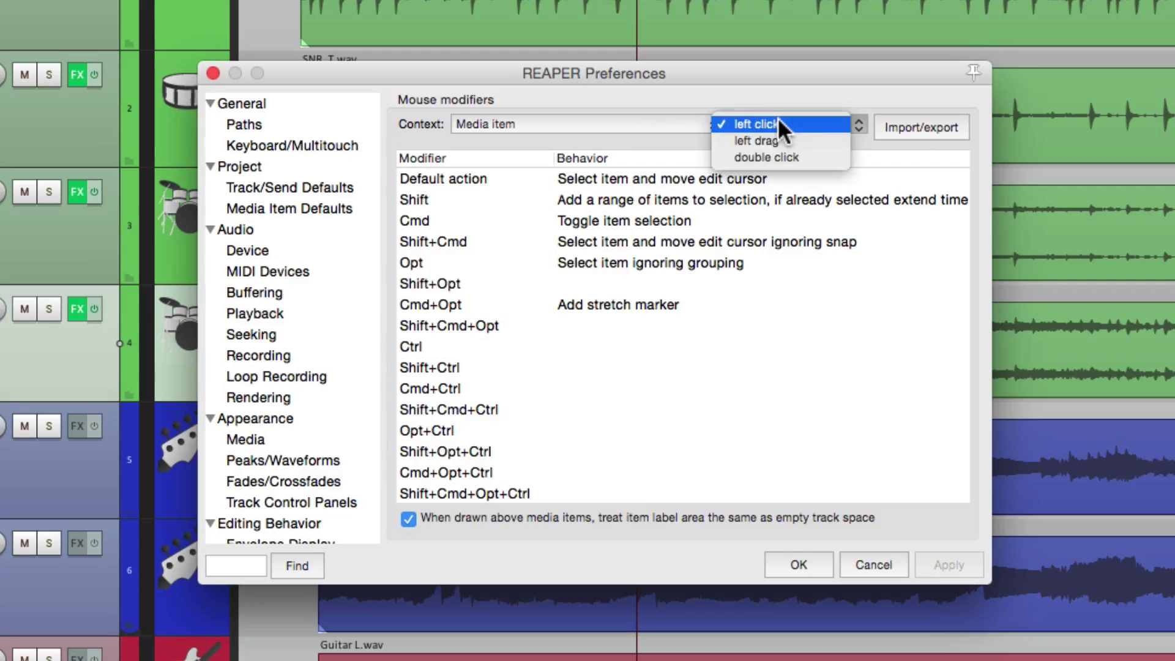
left_click(795, 140)
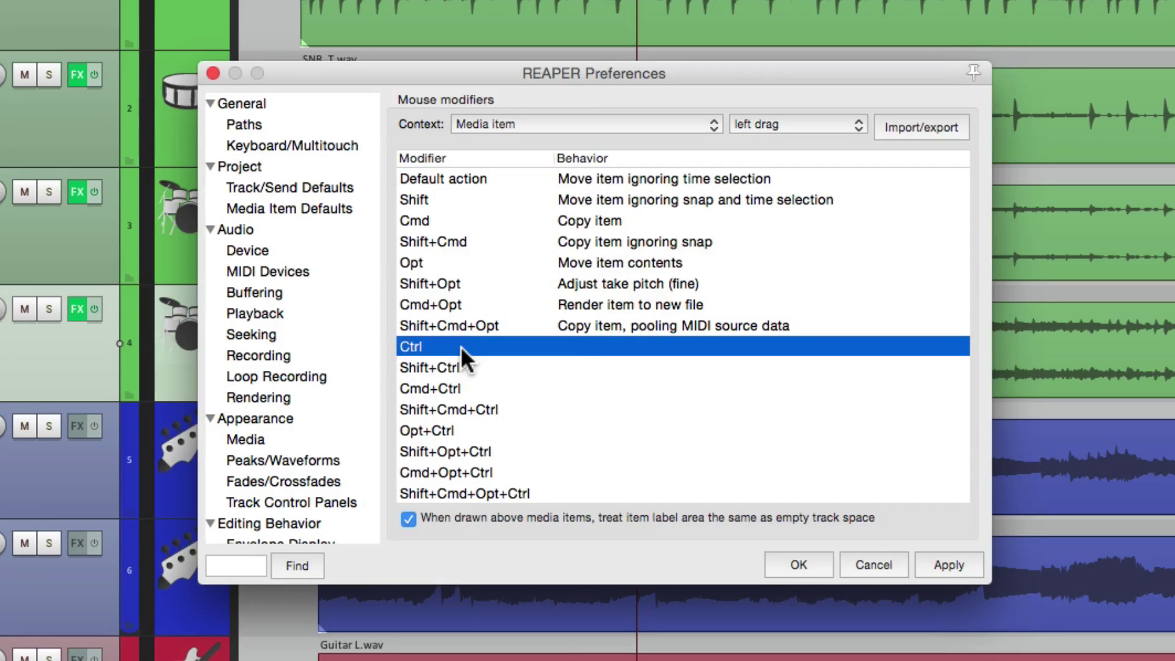
left_click(603, 342)
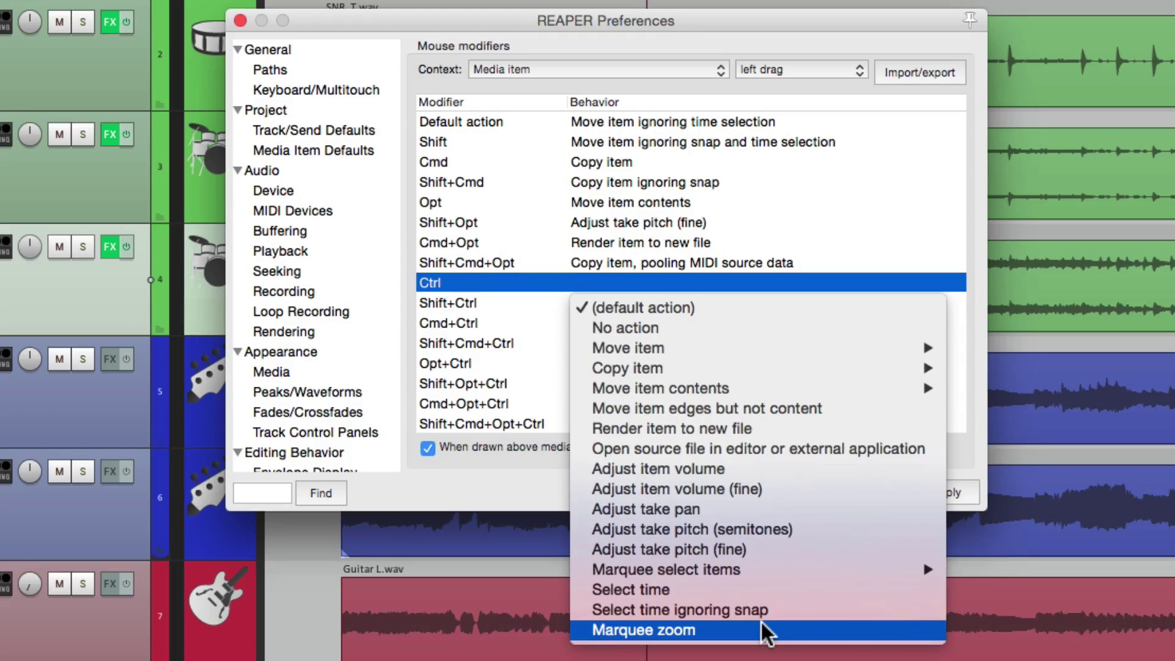
left_click(761, 630)
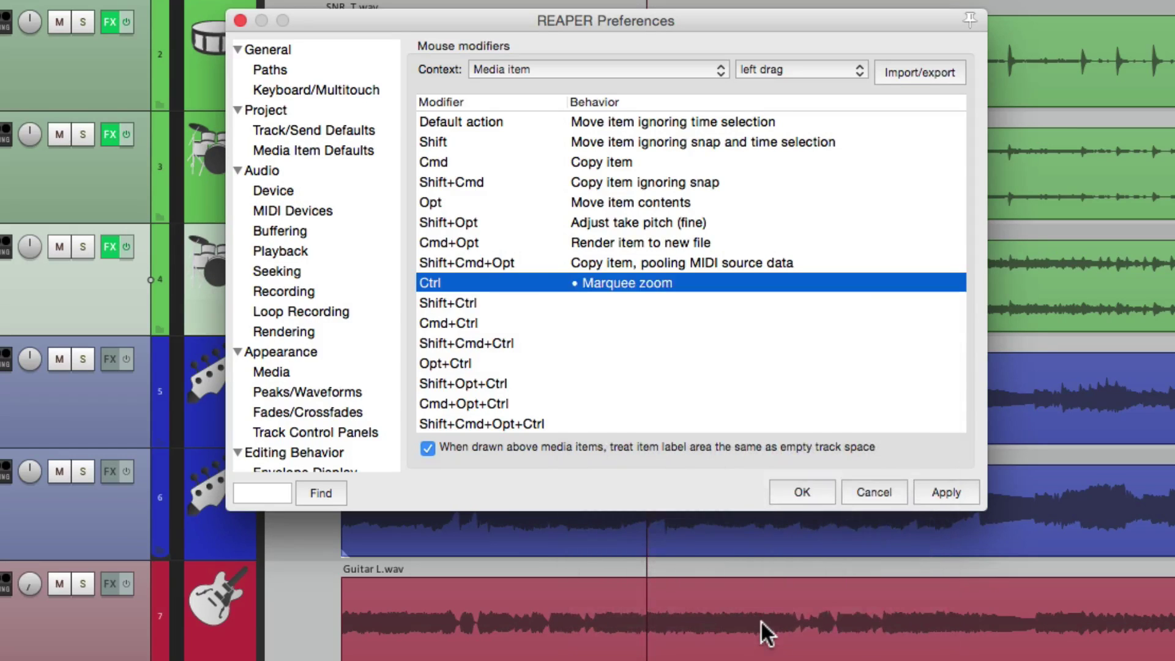
left_click(802, 492)
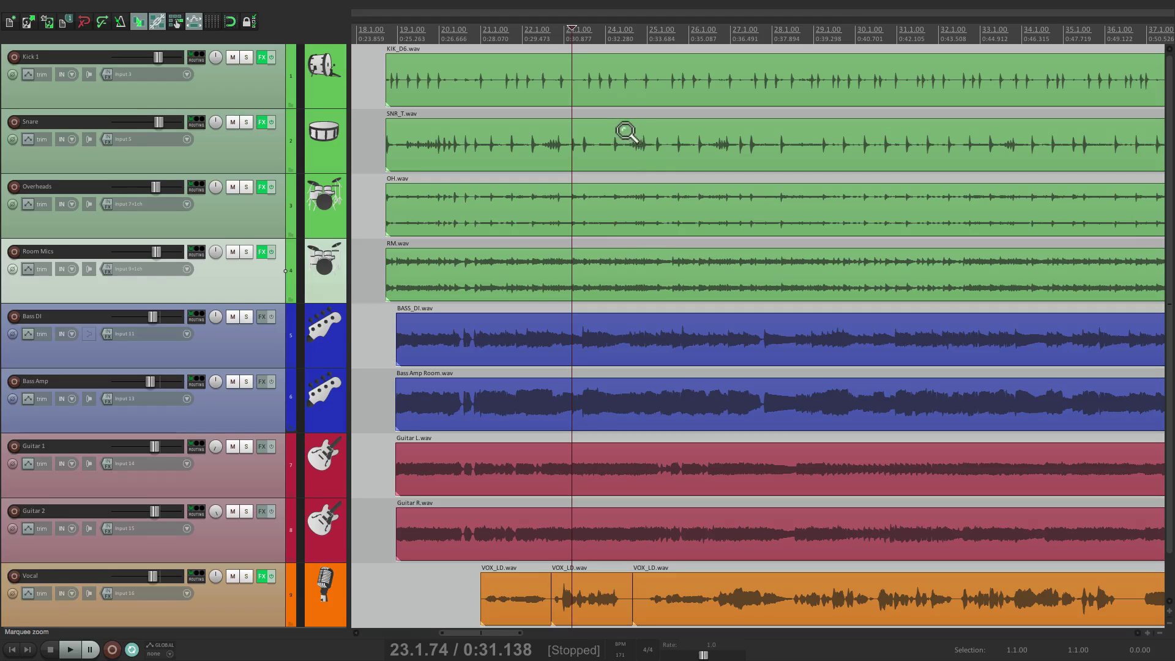
Step: Marquee-zoom four times into the Snare item near bar 24, down to individual SNR_T.wav samples
left_click_drag(626, 122, 683, 171)
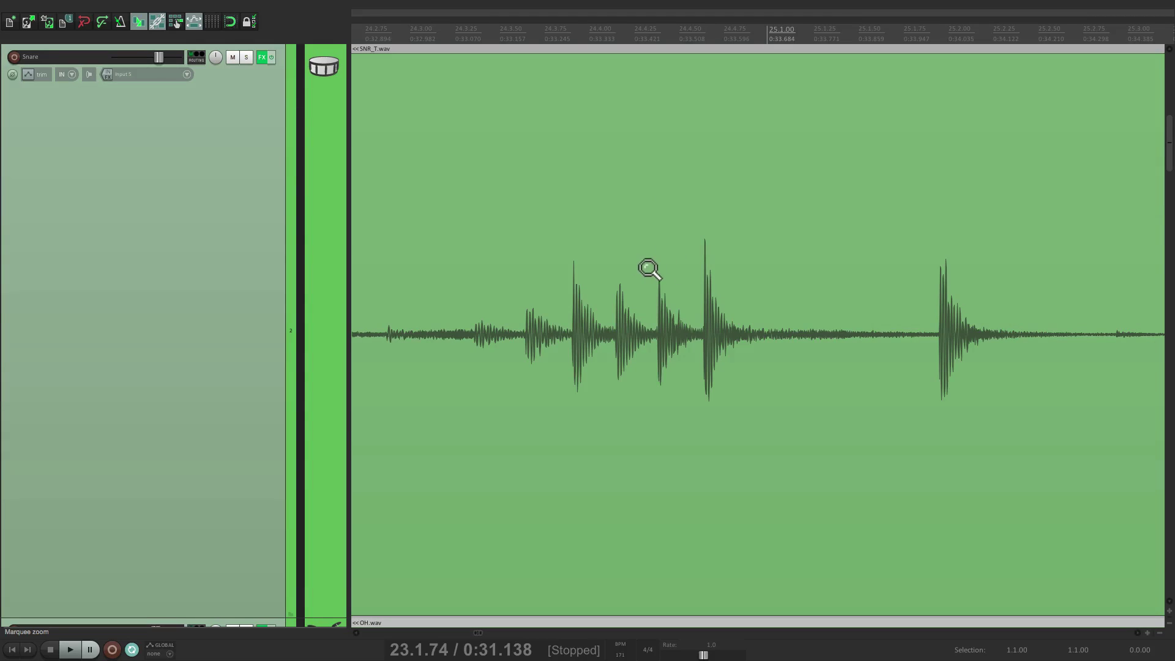
left_click_drag(649, 270, 692, 327)
left_click_drag(622, 280, 710, 380)
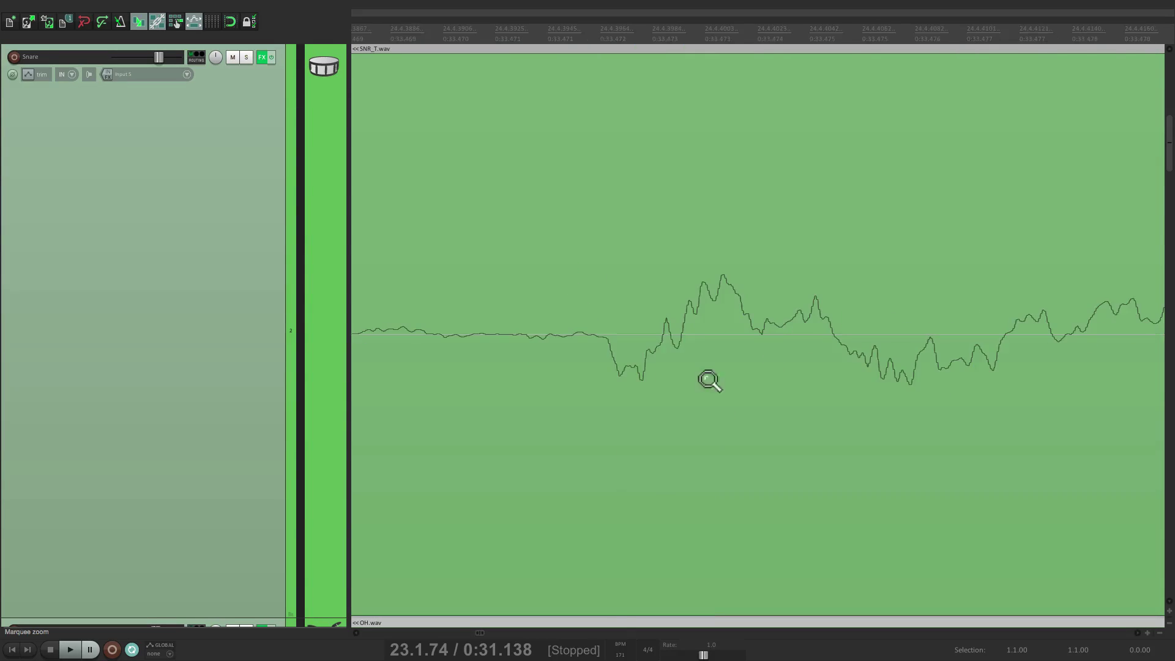
left_click_drag(577, 293, 735, 331)
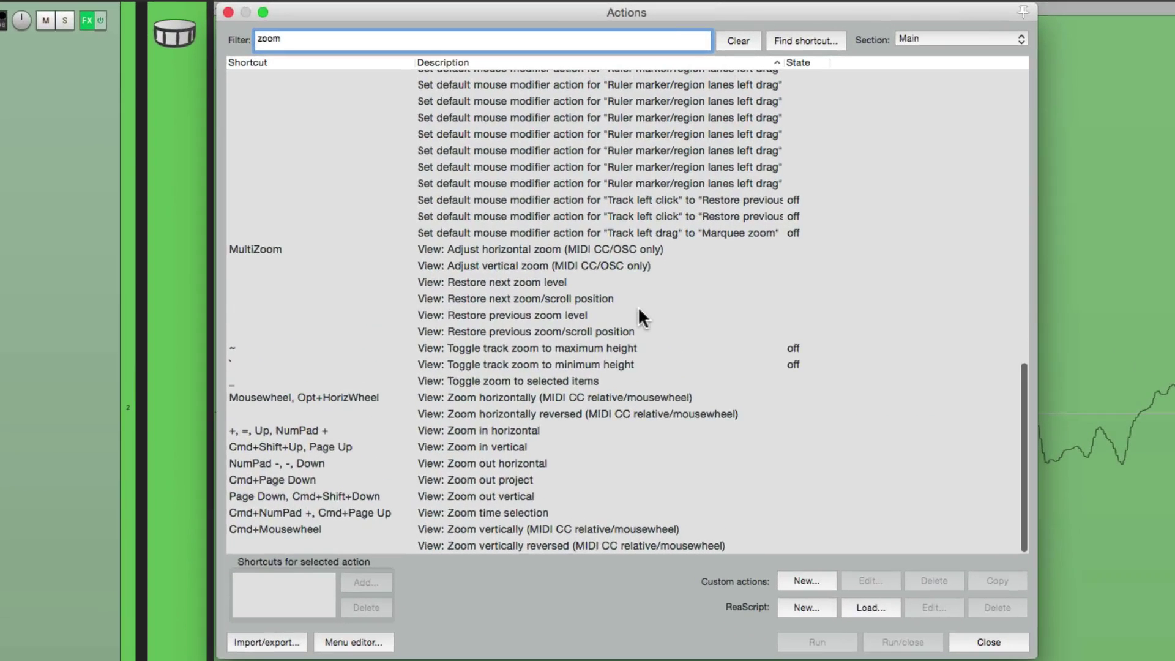
Step: Run 'View: Restore previous zoom level' from the zoom-filtered Actions list
left_click(638, 315)
double_click(638, 315)
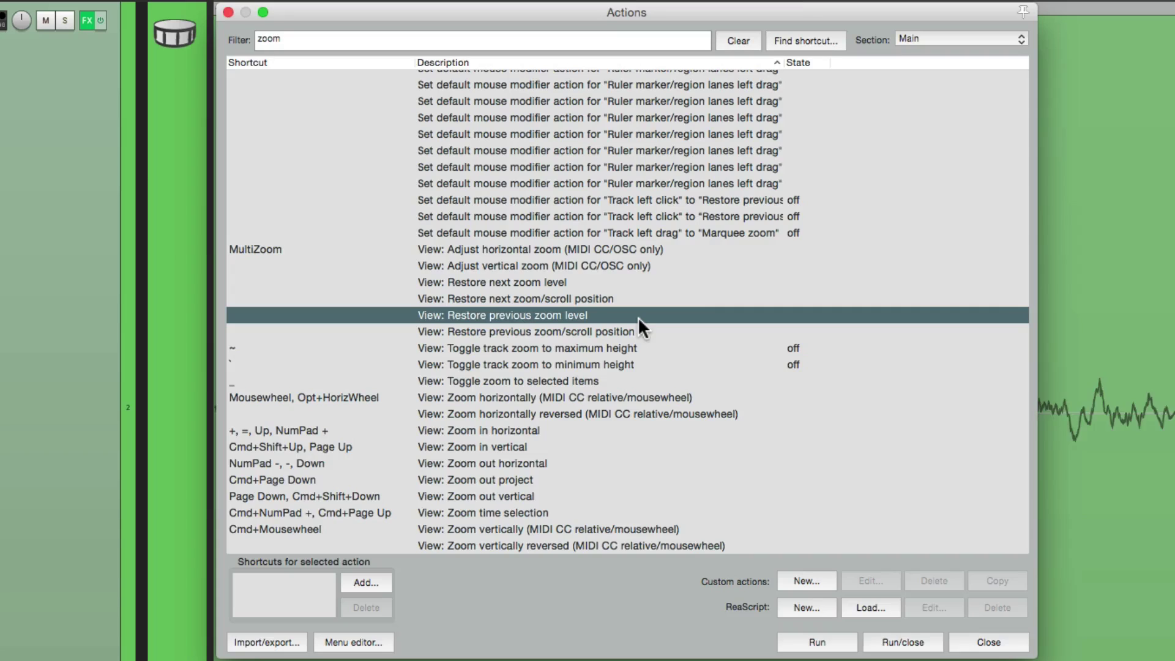